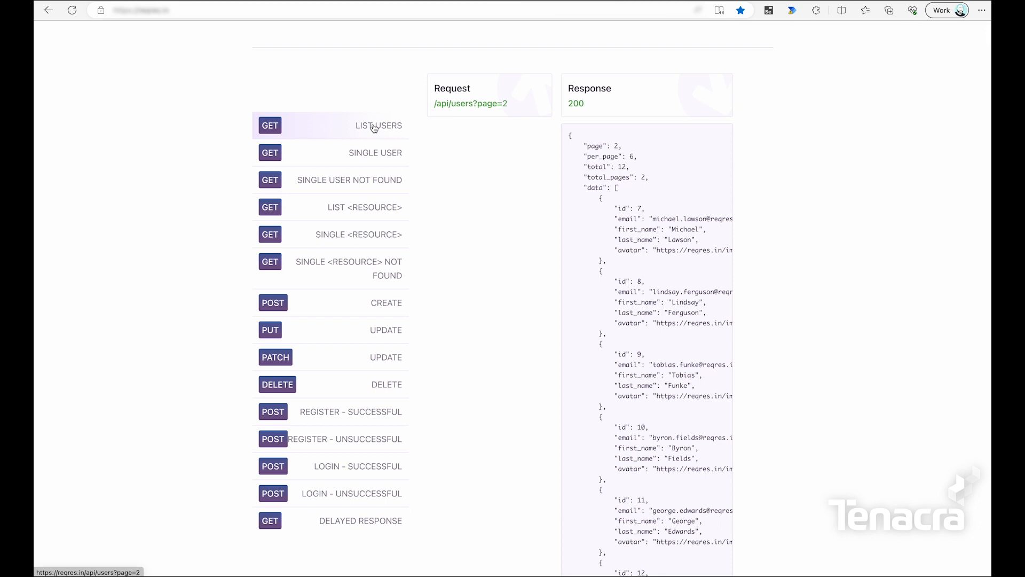
Inspect the first user record in the reqres.in page-2 response, then return to Power Automate.
{"action": "left_click_drag", "start_coordinate": [608, 219], "coordinate": [653, 266]}
{"action": "left_click", "coordinate": [619, 208]}
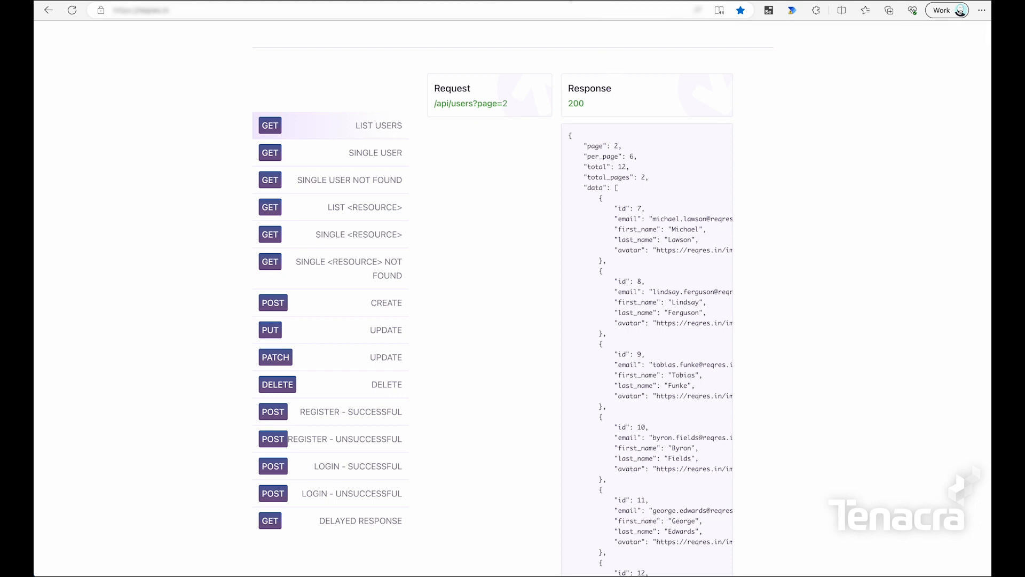
{"action": "left_click", "coordinate": [570, 1]}
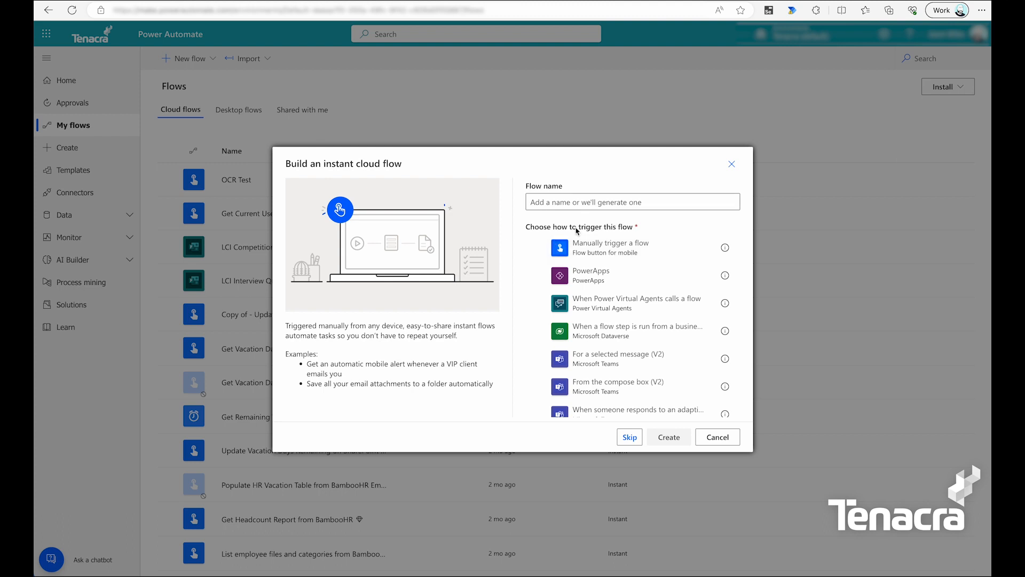
Create an instant flow named 'Reqres to Excel' with the 'Manually trigger a flow' trigger.
{"action": "left_click", "coordinate": [592, 202]}
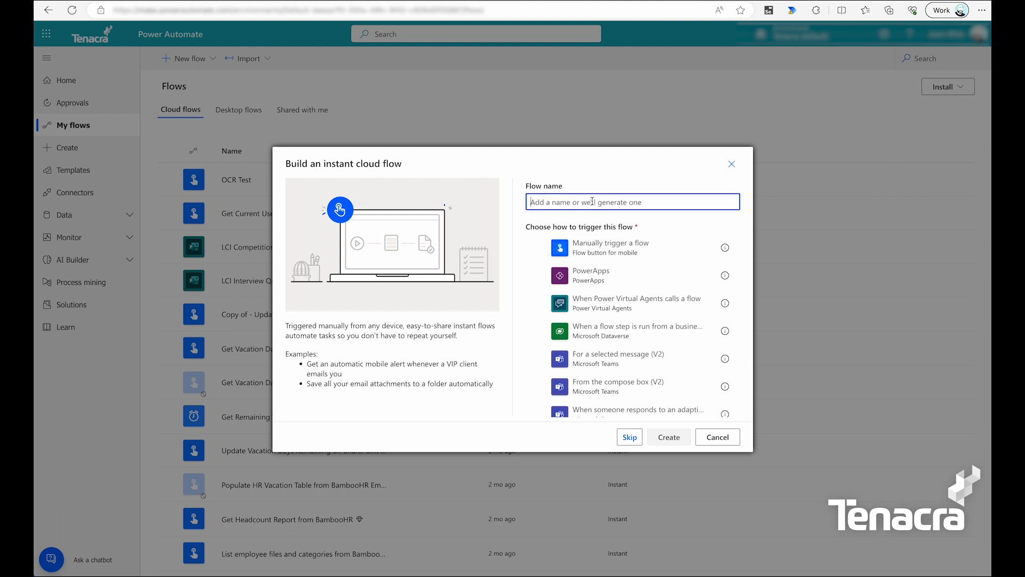
{"action": "type", "text": "Reqres to Excel"}
{"action": "left_click", "coordinate": [614, 252]}
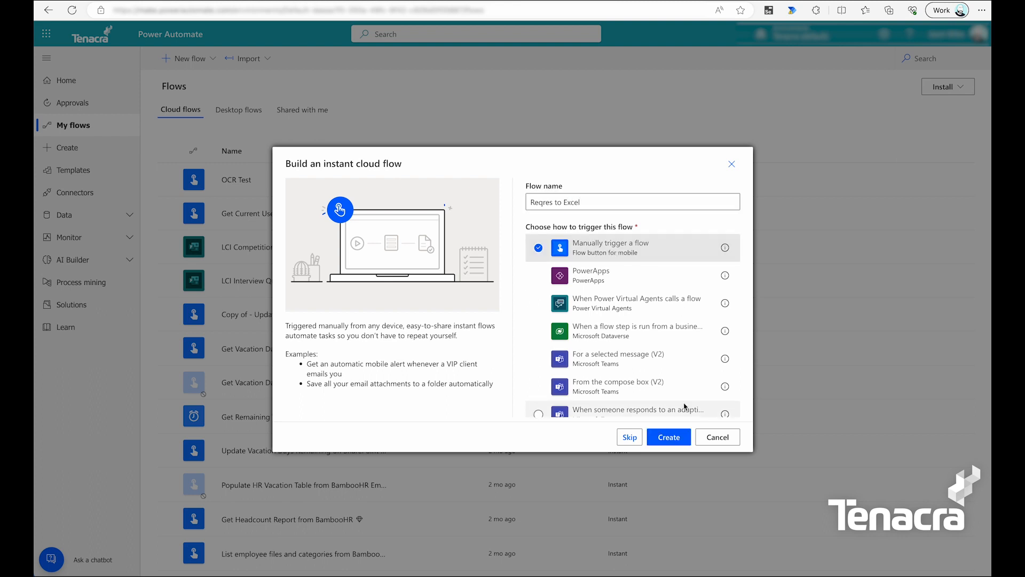
{"action": "left_click", "coordinate": [669, 437]}
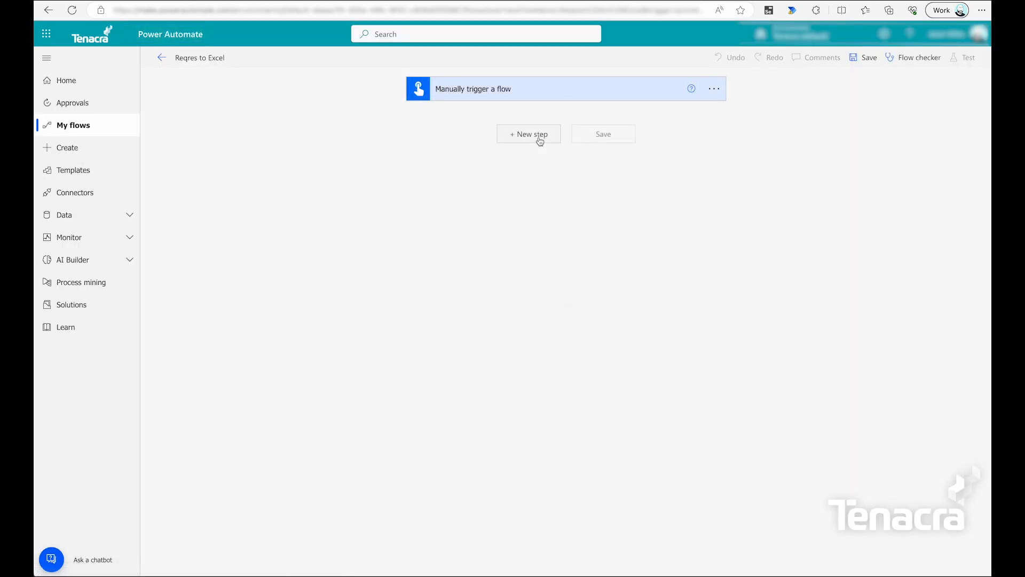
Add the HTTP (Premium) action as a new step after the manual trigger.
{"action": "left_click", "coordinate": [539, 137]}
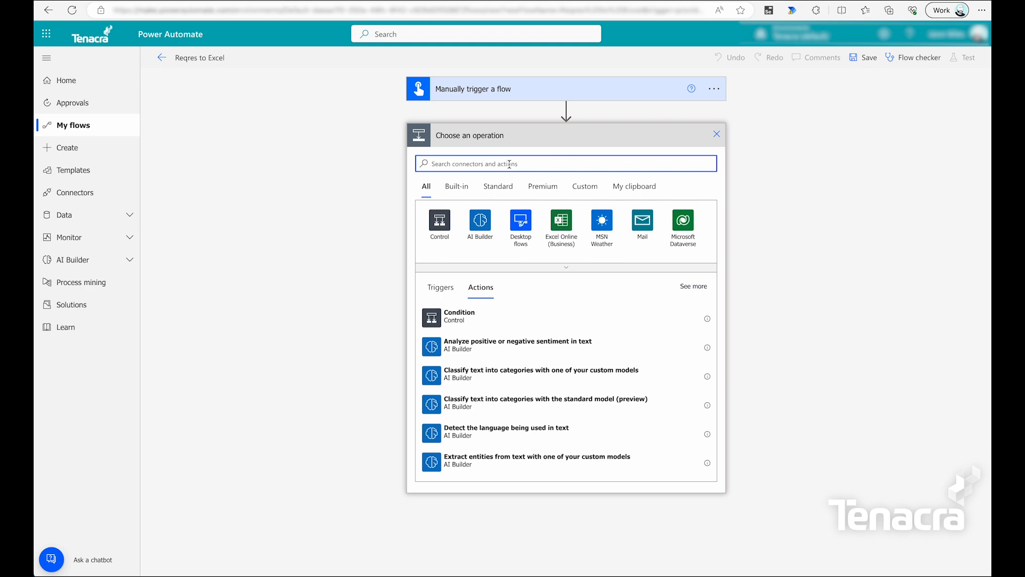
{"action": "type", "text": "http"}
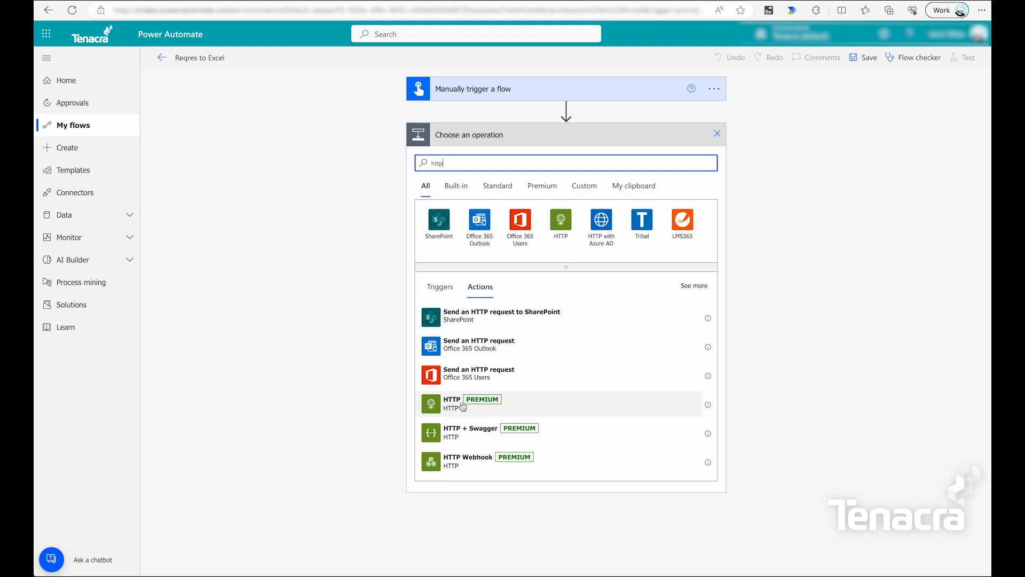
{"action": "left_click", "coordinate": [462, 406]}
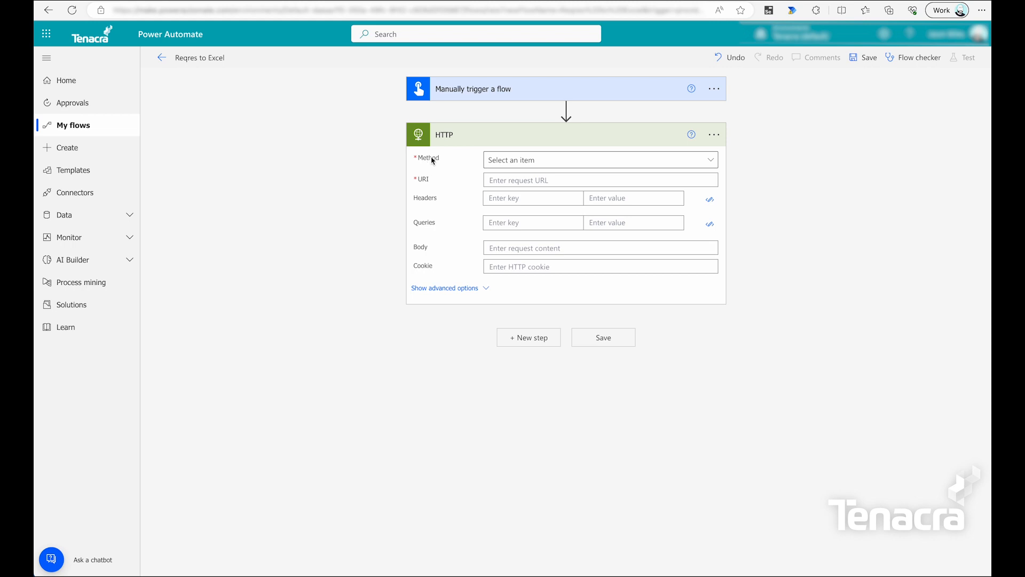
Set the HTTP method to GET and paste the reqres.in site address into URI.
{"action": "left_click", "coordinate": [580, 164]}
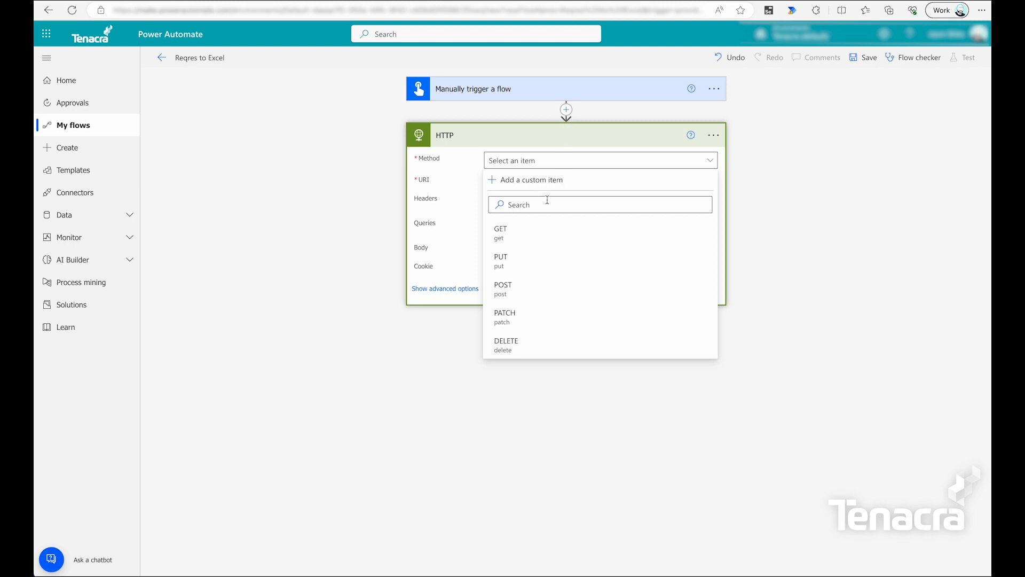
{"action": "left_click", "coordinate": [555, 244]}
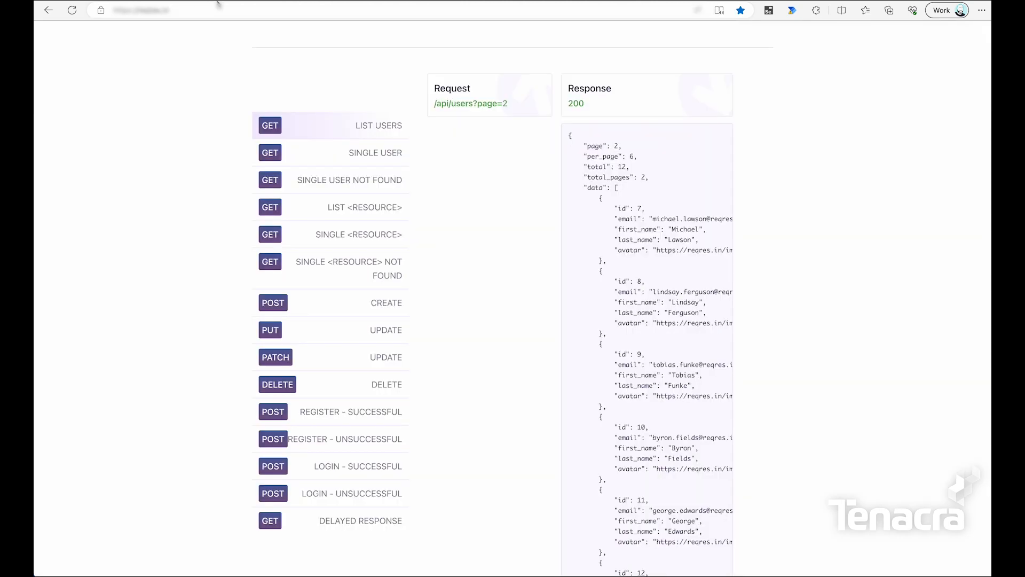
{"action": "left_click", "coordinate": [217, 5]}
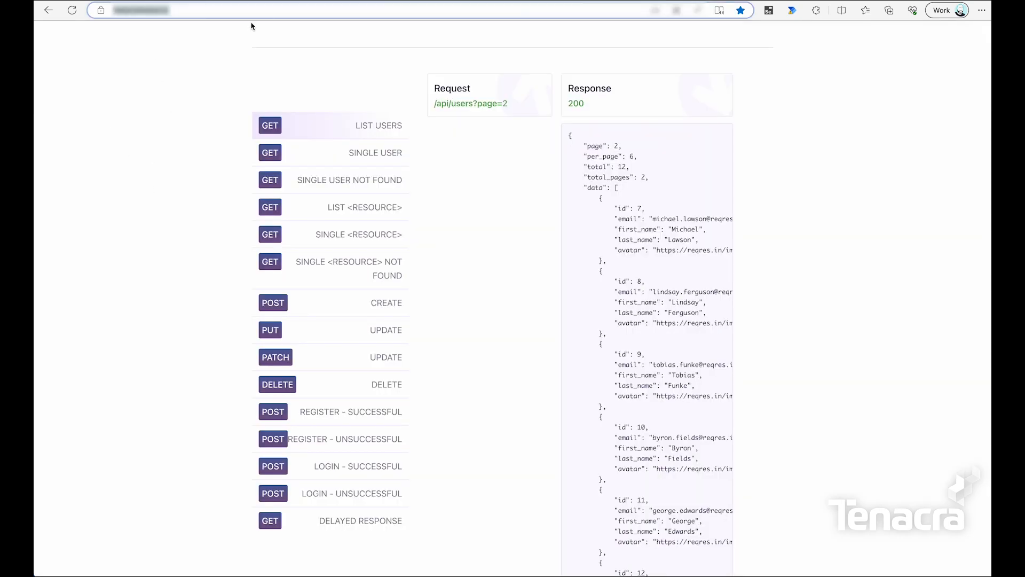
{"action": "key", "text": "ctrl+Tab"}
{"action": "type", "text": "https://reqres.in/"}
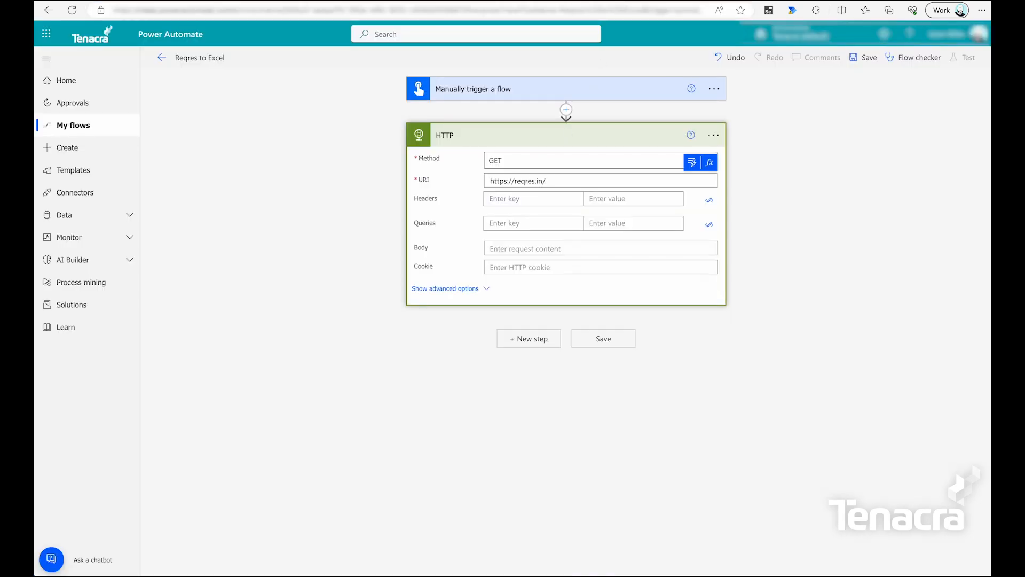
{"action": "key", "text": "ctrl+Tab"}
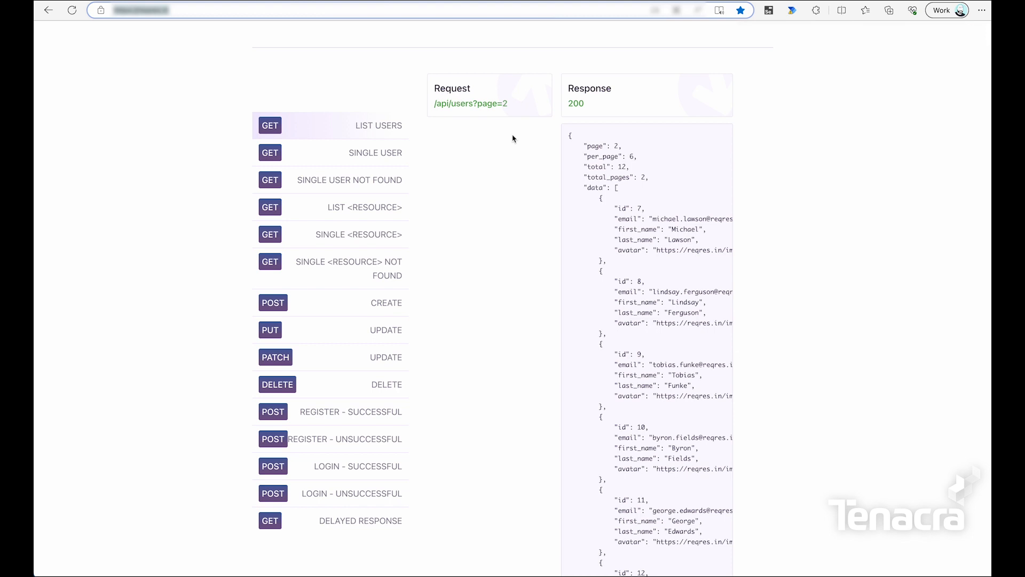
Append the /api/users?page=2 path to the URI and remove the doubled slash.
{"action": "left_click_drag", "start_coordinate": [521, 107], "coordinate": [464, 103]}
{"action": "right_click", "coordinate": [464, 103]}
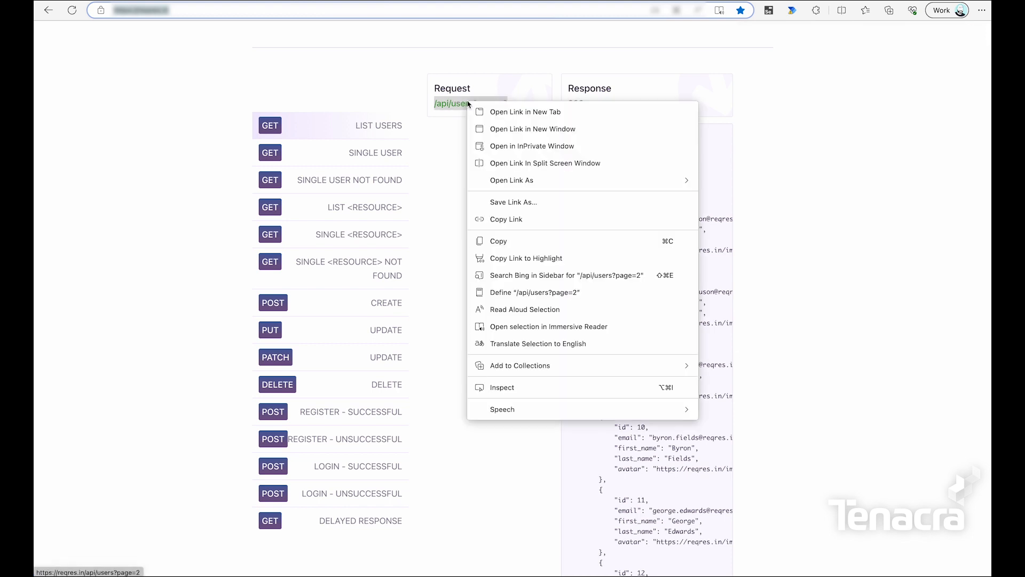
{"action": "left_click", "coordinate": [522, 241]}
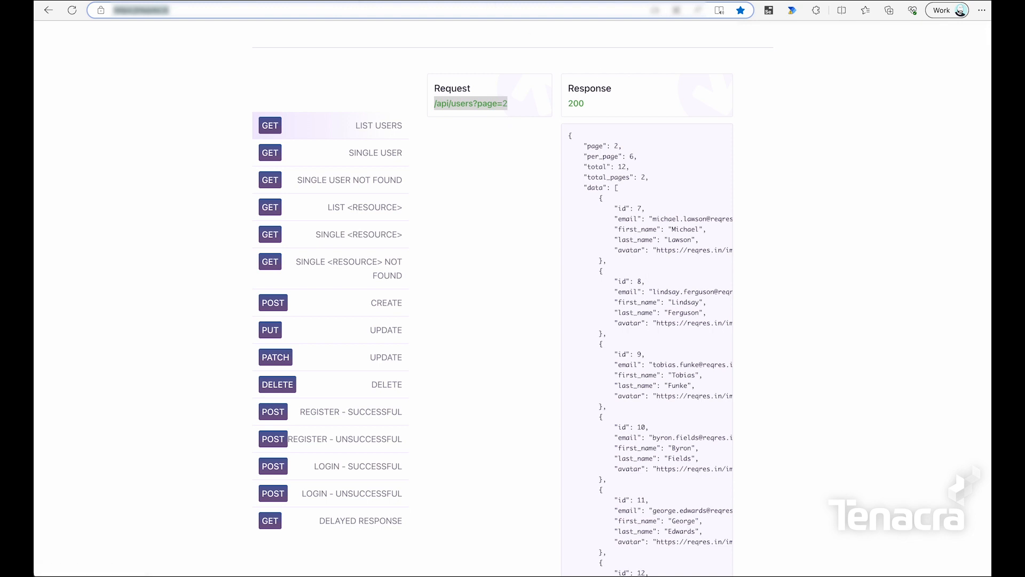
{"action": "key", "text": "ctrl+Tab"}
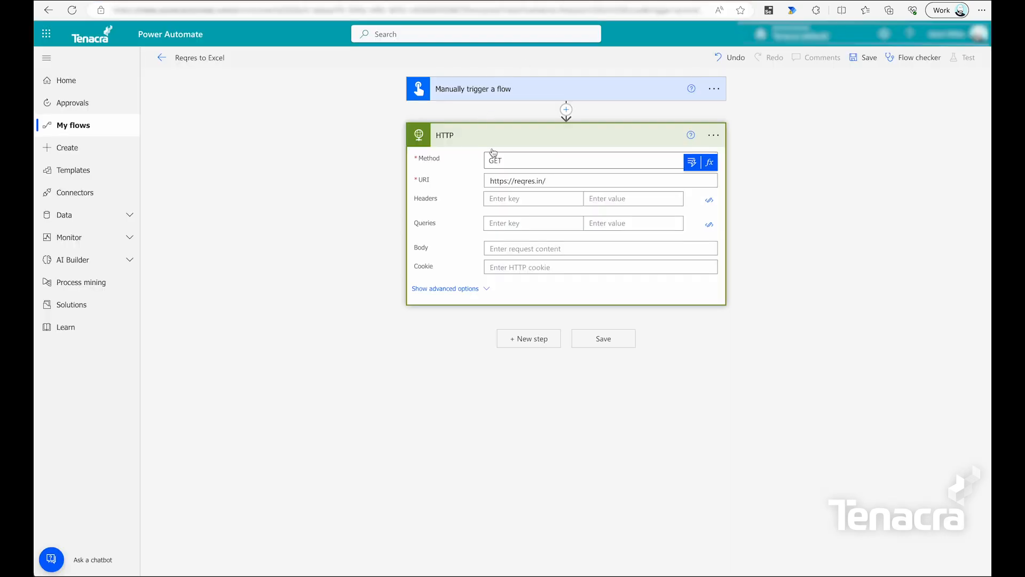
{"action": "left_click", "coordinate": [569, 185]}
{"action": "key", "text": "ctrl+v"}
{"action": "key", "text": "BackSpace"}
{"action": "triple_click", "coordinate": [547, 184]}
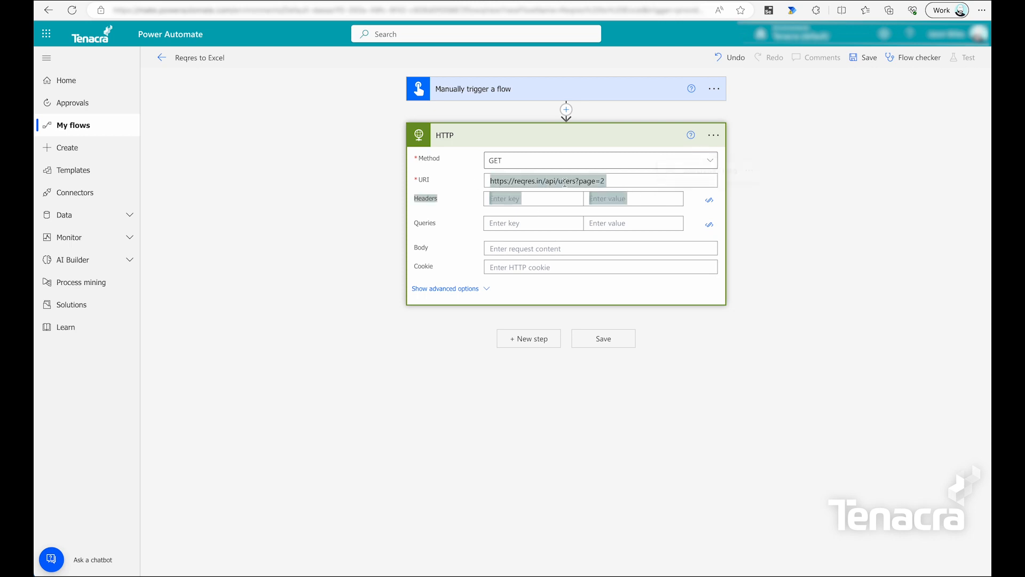
{"action": "left_click", "coordinate": [541, 185]}
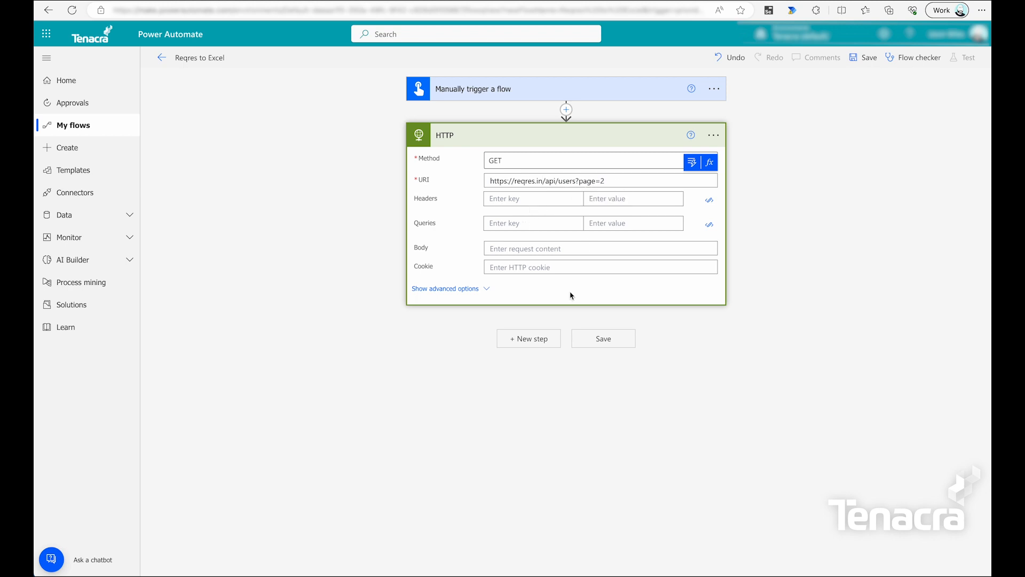
Save the Reqres to Excel flow and run a manual test of it.
{"action": "left_click", "coordinate": [614, 339]}
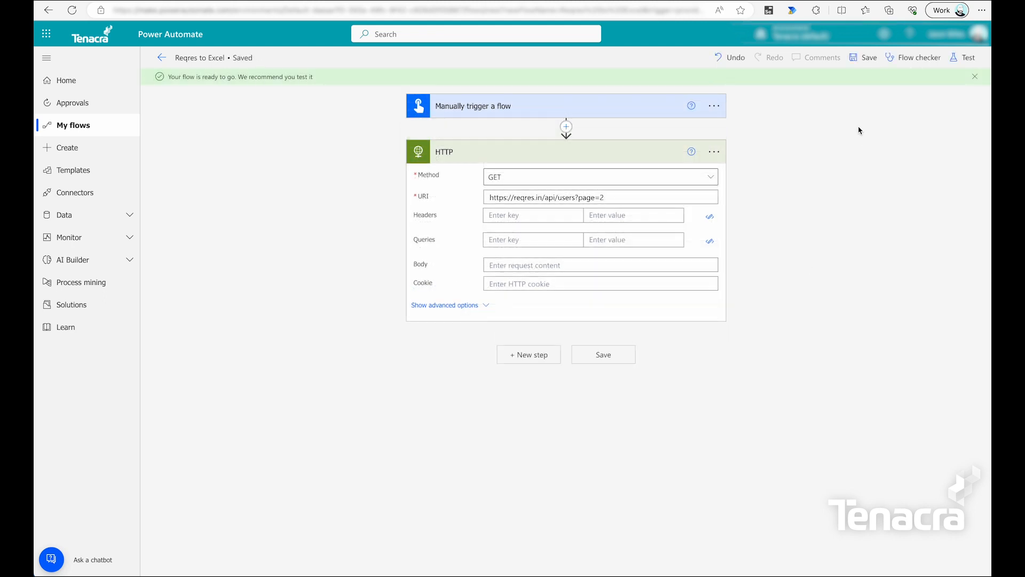
{"action": "left_click", "coordinate": [973, 61]}
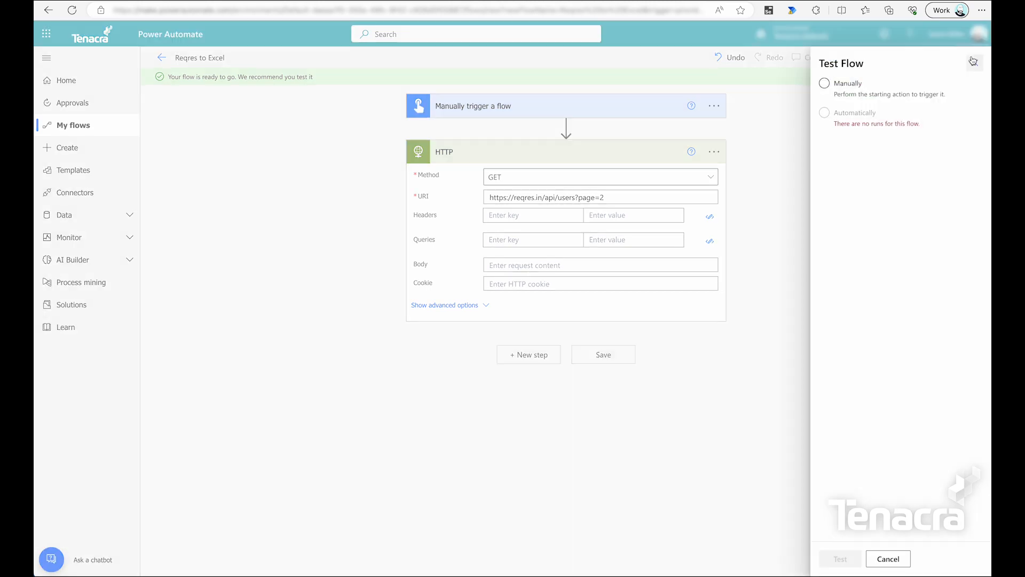
{"action": "left_click", "coordinate": [838, 95]}
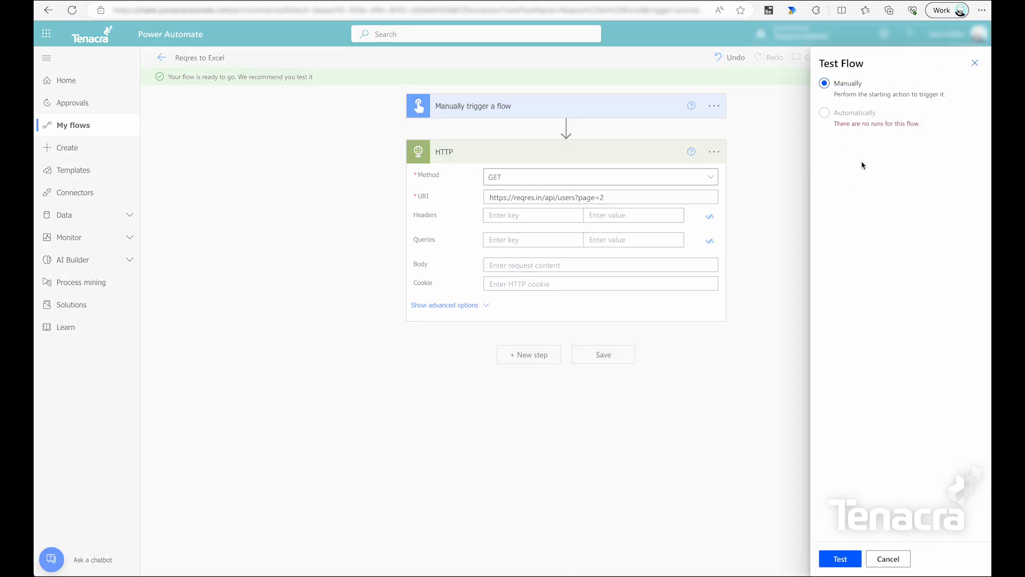
{"action": "left_click", "coordinate": [846, 561]}
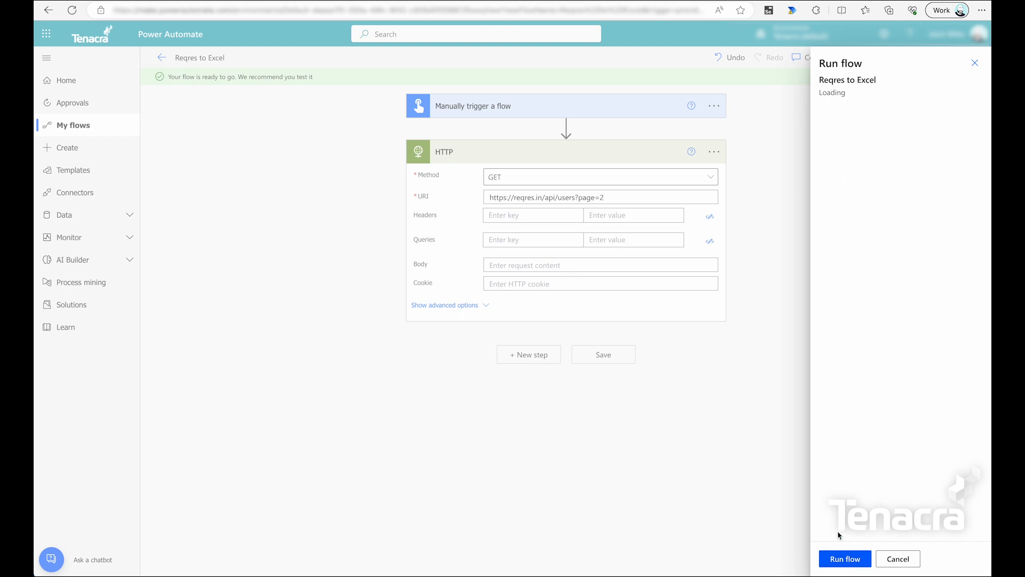
{"action": "left_click", "coordinate": [851, 562]}
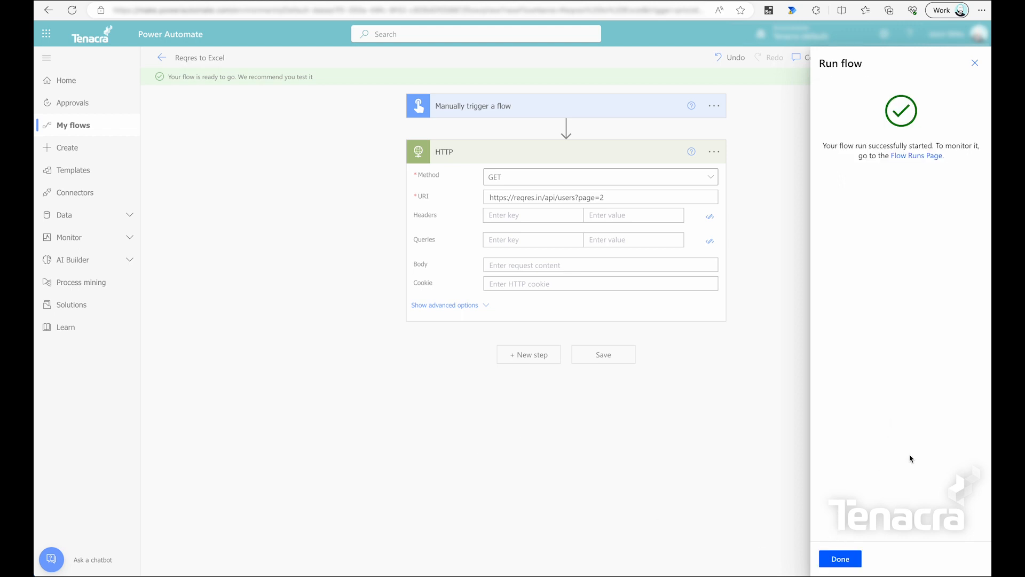
{"action": "left_click", "coordinate": [850, 557]}
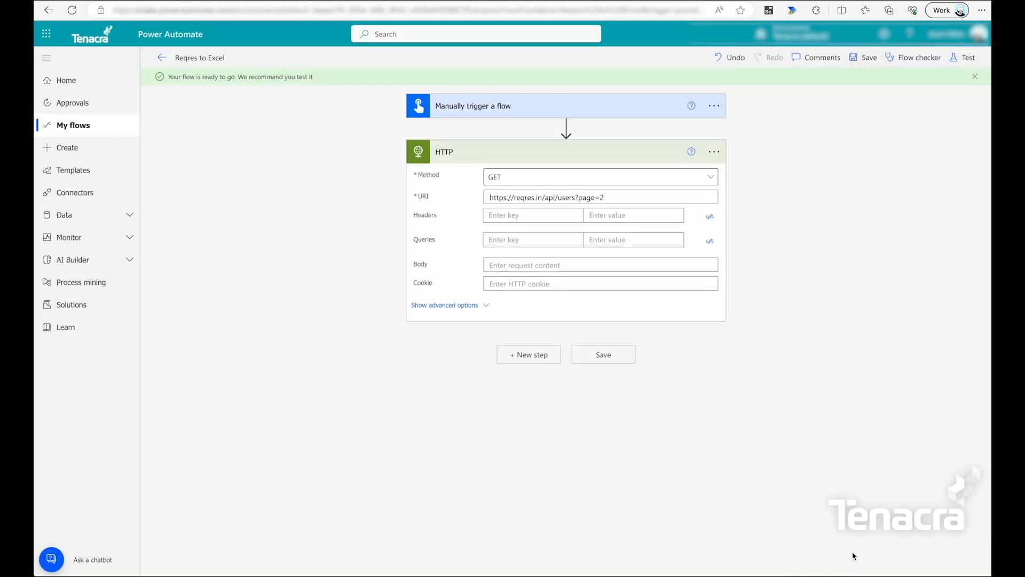
Expand the HTTP run output to check status 200 and the returned id, email and name fields.
{"action": "left_click", "coordinate": [505, 159]}
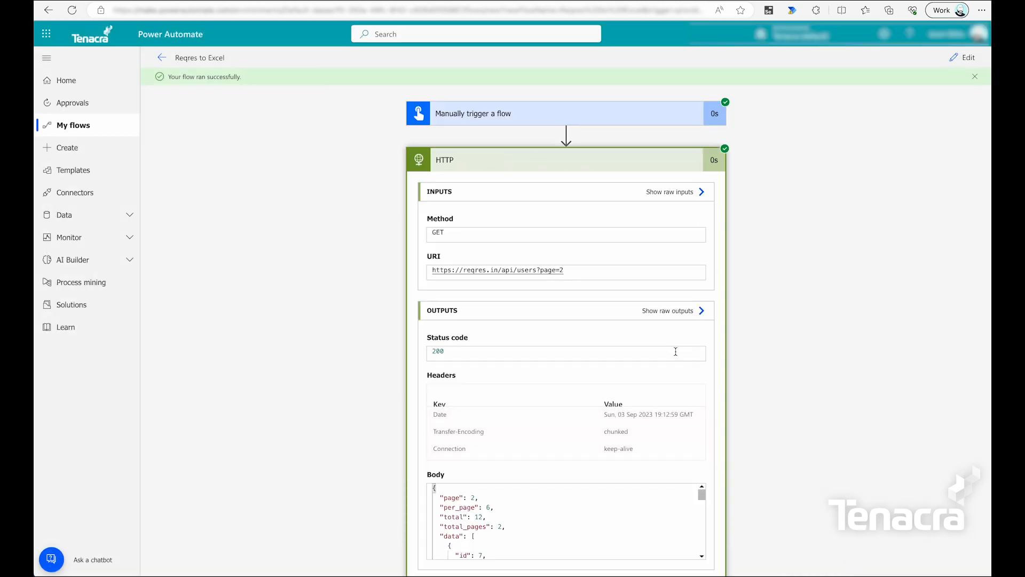
{"action": "scroll", "coordinate": [753, 389], "scroll_direction": "down", "scroll_amount": 1}
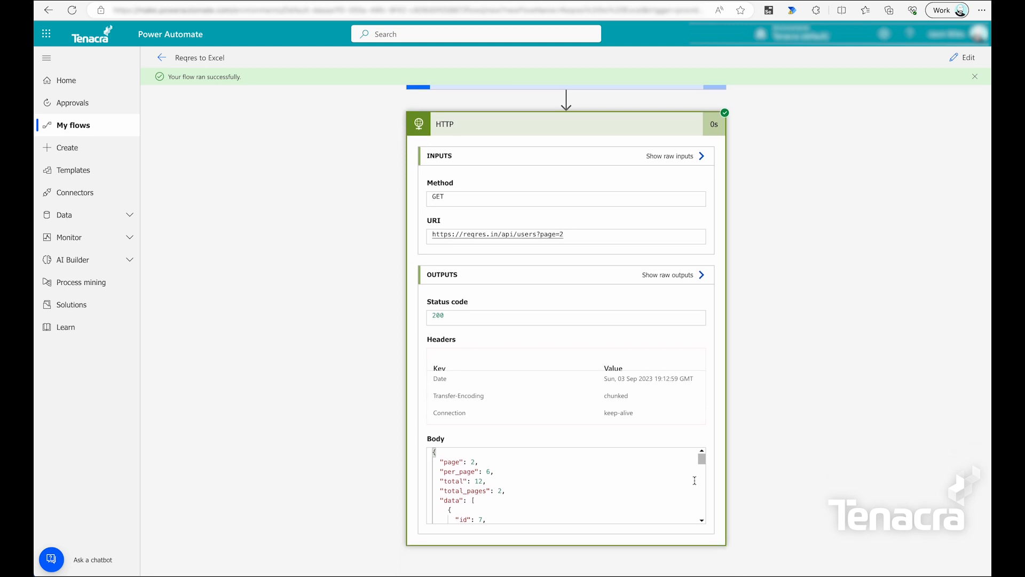
{"action": "scroll", "coordinate": [691, 481], "scroll_direction": "down", "scroll_amount": 3}
{"action": "scroll", "coordinate": [689, 485], "scroll_direction": "up", "scroll_amount": 1}
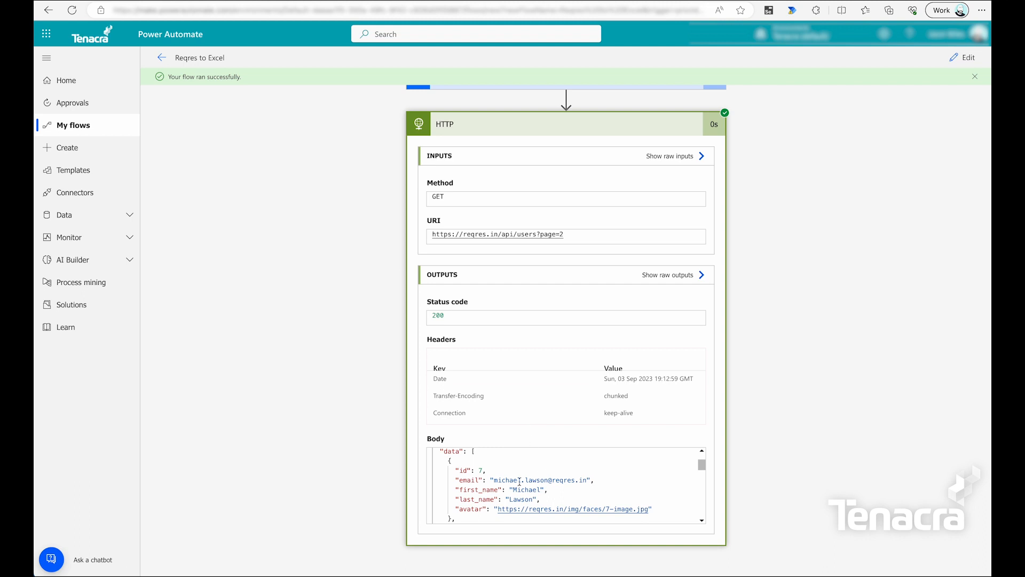
{"action": "left_click_drag", "start_coordinate": [463, 480], "coordinate": [490, 509]}
{"action": "double_click", "coordinate": [463, 470]}
{"action": "left_click", "coordinate": [482, 470]}
Review the first_name, last_name and avatar fields, then add a new Excel workbook to Reqres.
{"action": "left_click", "coordinate": [468, 490]}
{"action": "left_click", "coordinate": [468, 500]}
{"action": "key", "text": "Down"}
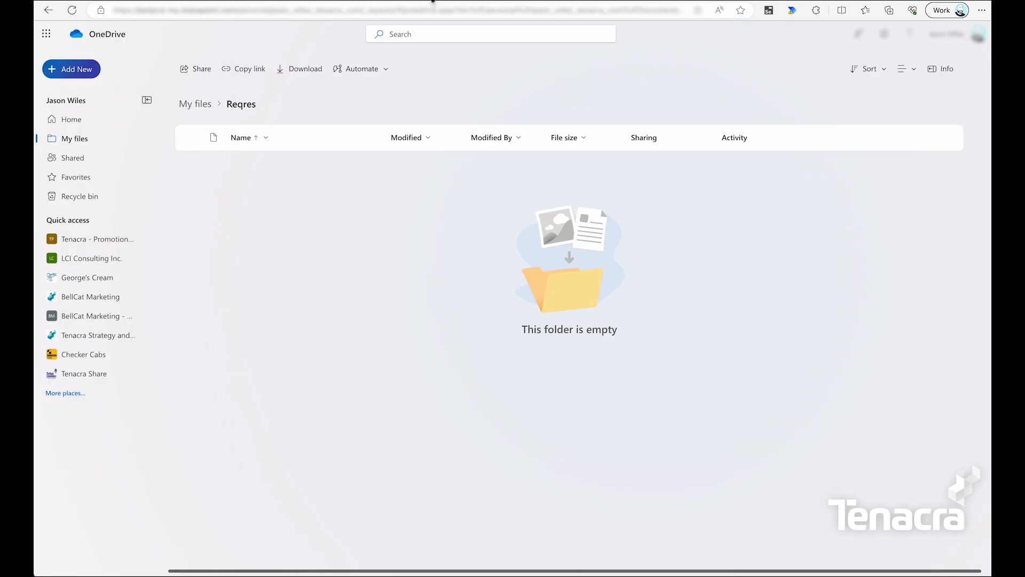
{"action": "left_click", "coordinate": [74, 69]}
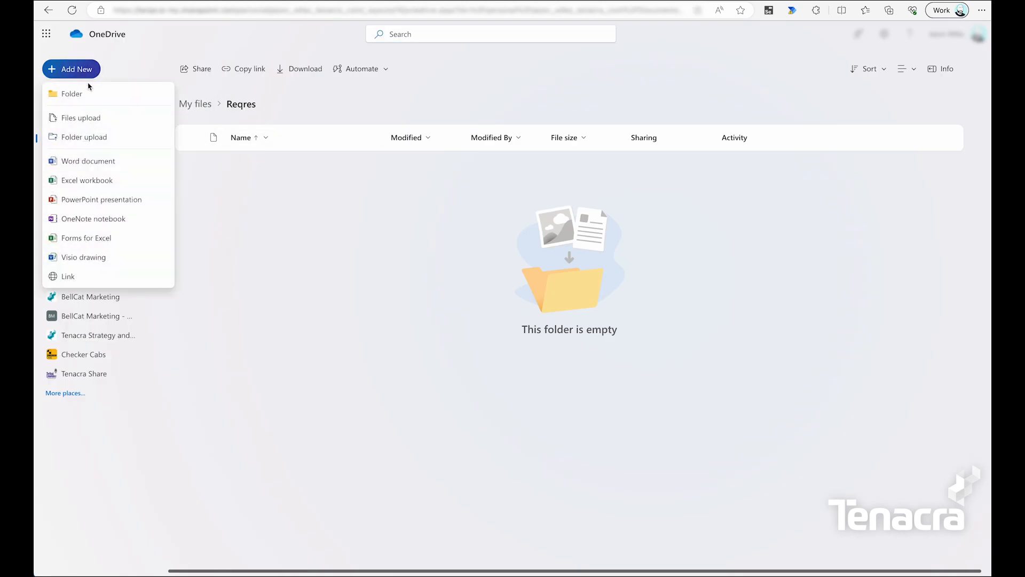
{"action": "left_click", "coordinate": [95, 180]}
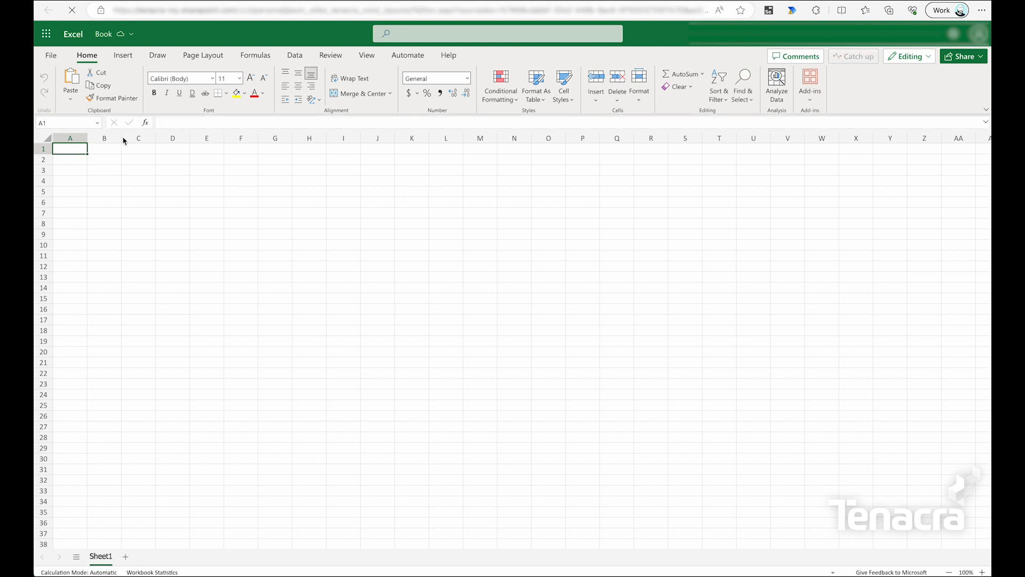
Enter headings ID, First Name, Last Name, Email and Avatar across A1:E1, then select them.
{"action": "type", "text": "ID"}
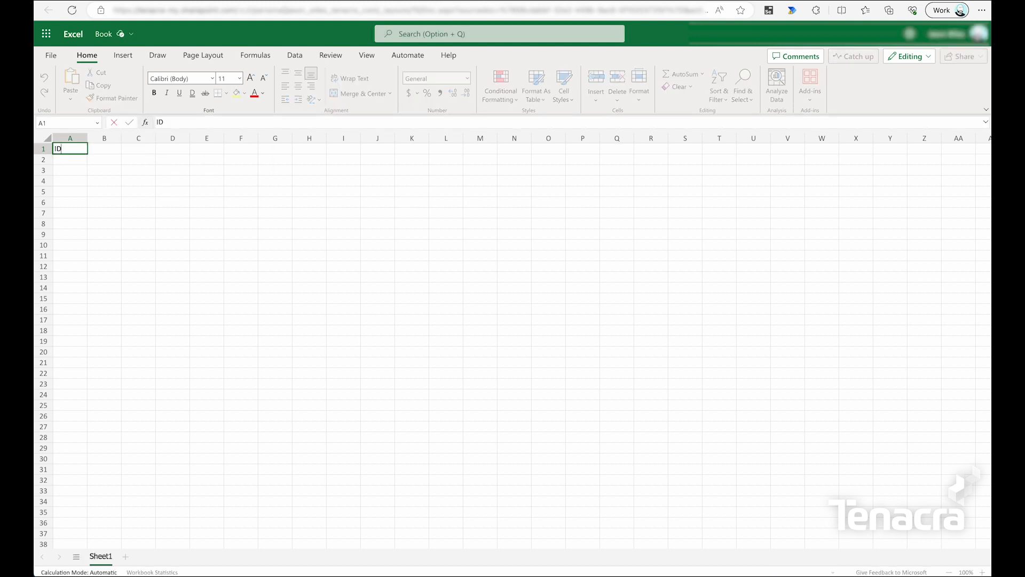
{"action": "key", "text": "Tab"}
{"action": "type", "text": "First"}
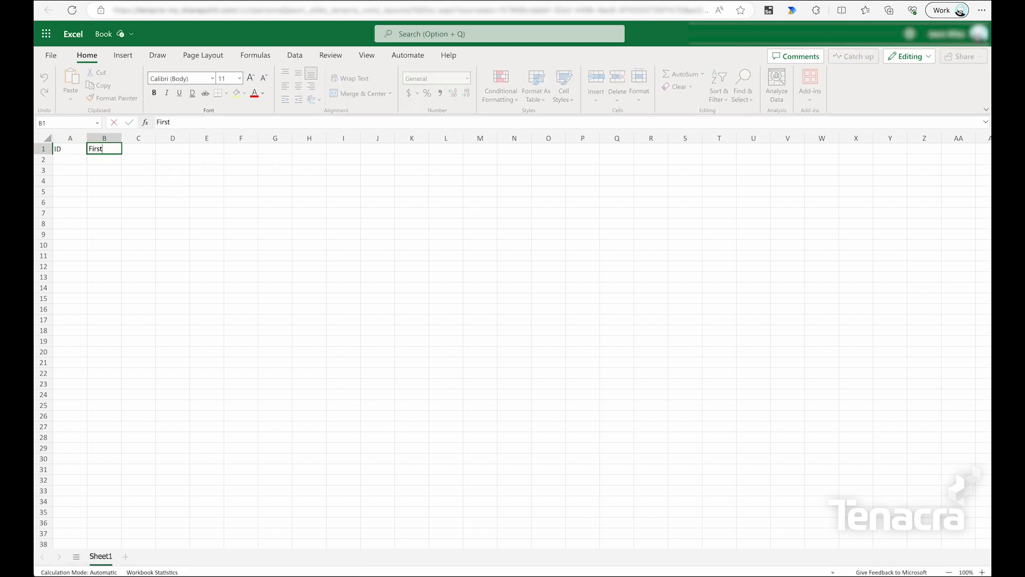
{"action": "type", "text": " Name"}
{"action": "key", "text": "Tab"}
{"action": "type", "text": "Last Name"}
{"action": "key", "text": "Tab"}
{"action": "type", "text": "Email"}
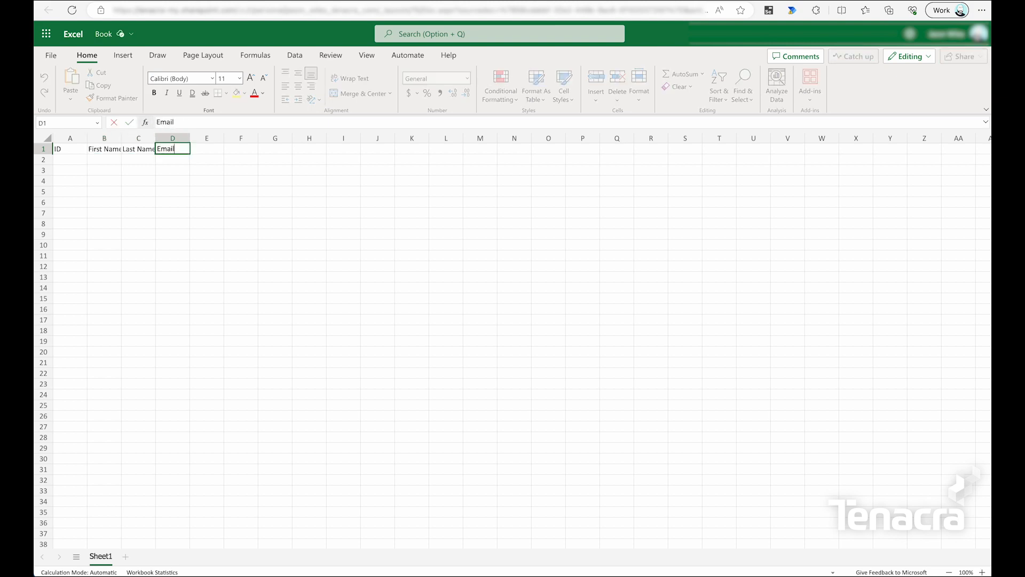
{"action": "key", "text": "Tab"}
{"action": "type", "text": "Avatar"}
{"action": "left_click", "coordinate": [343, 159]}
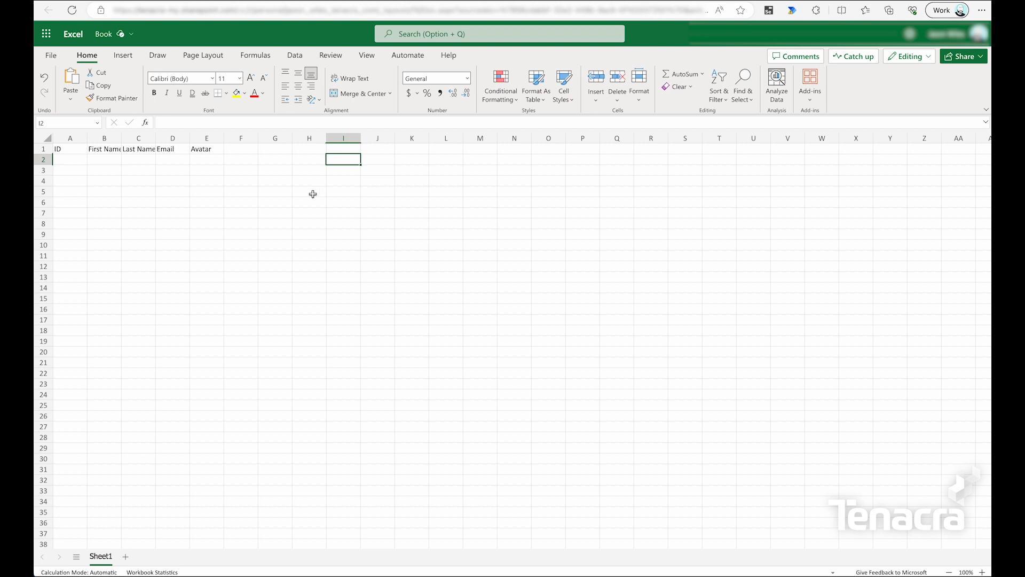
{"action": "left_click_drag", "start_coordinate": [70, 149], "coordinate": [198, 149]}
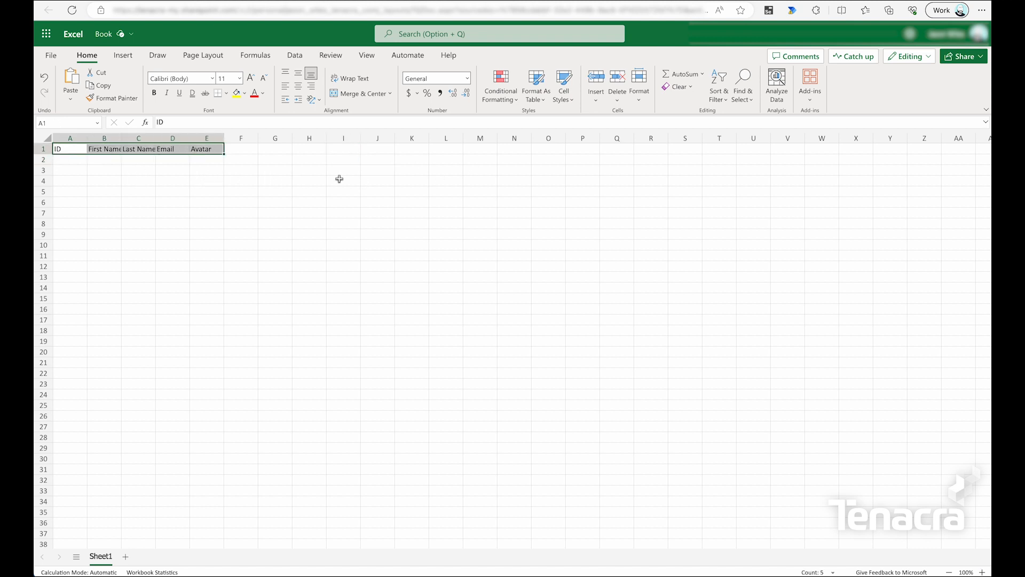
Format A1:E1 as a table with headers using a light black-header style.
{"action": "left_click", "coordinate": [539, 97]}
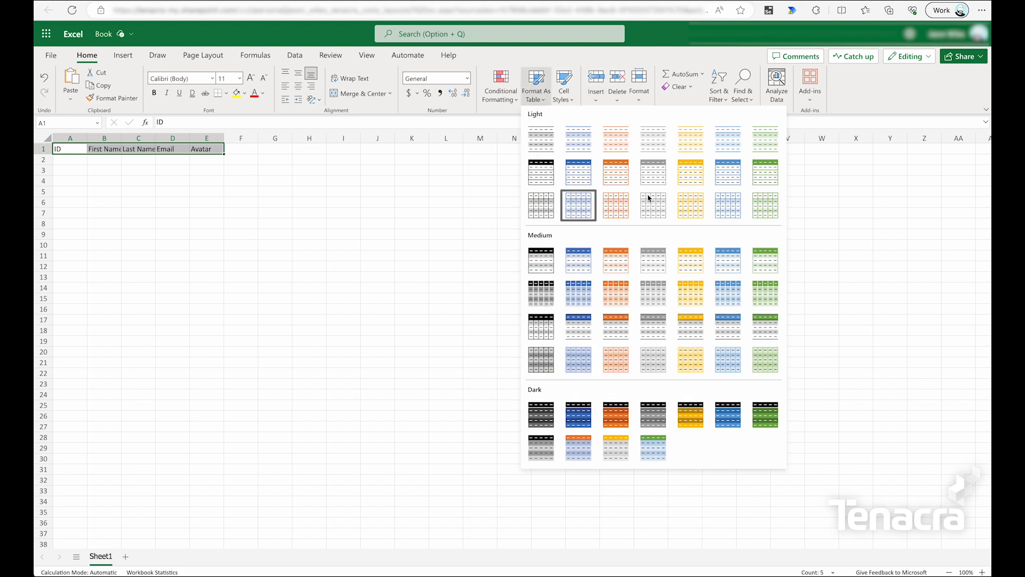
{"action": "left_click", "coordinate": [545, 173]}
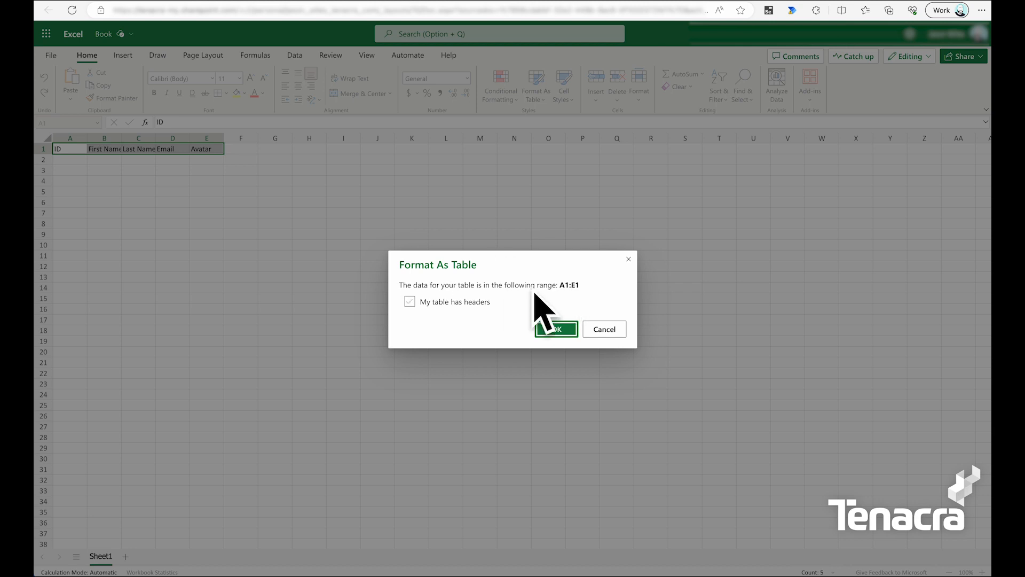
{"action": "left_click", "coordinate": [448, 304]}
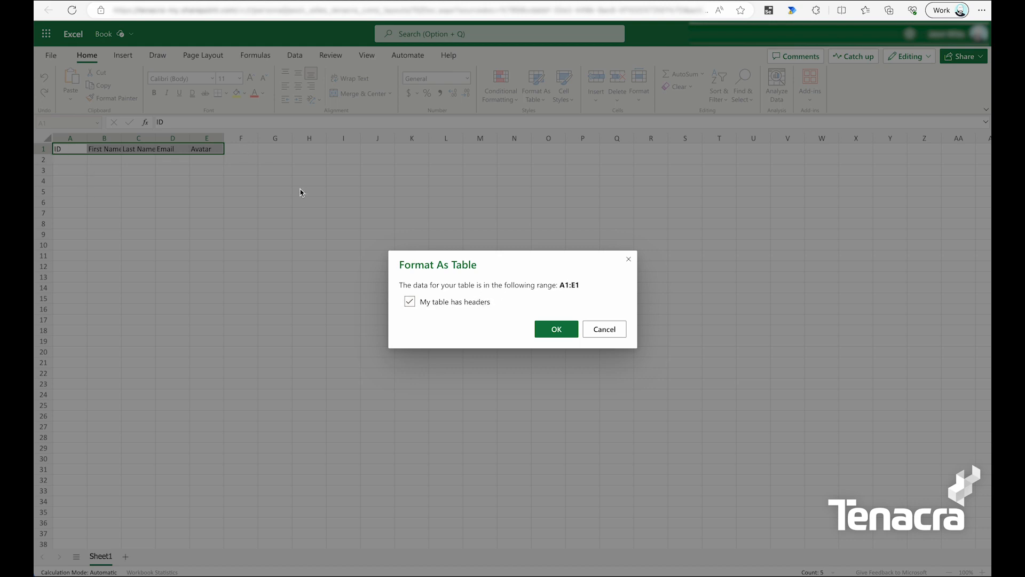
{"action": "left_click", "coordinate": [569, 328]}
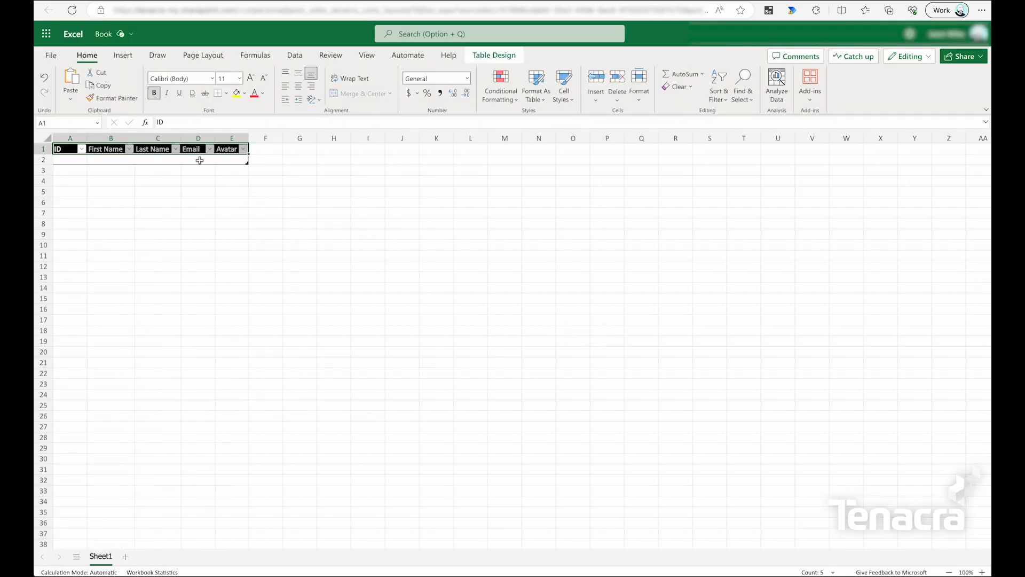
{"action": "left_click", "coordinate": [71, 159]}
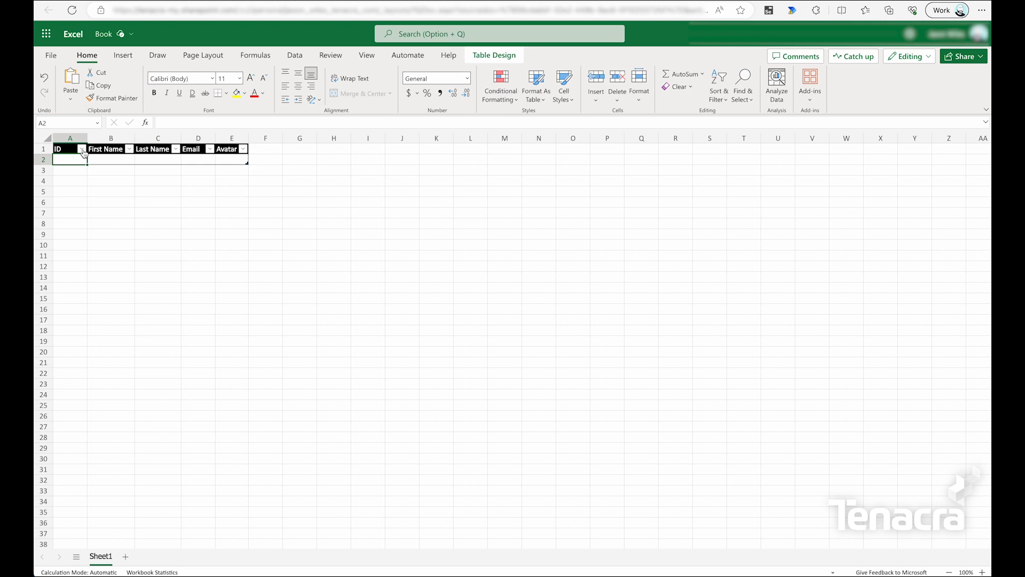
{"action": "left_click", "coordinate": [93, 160]}
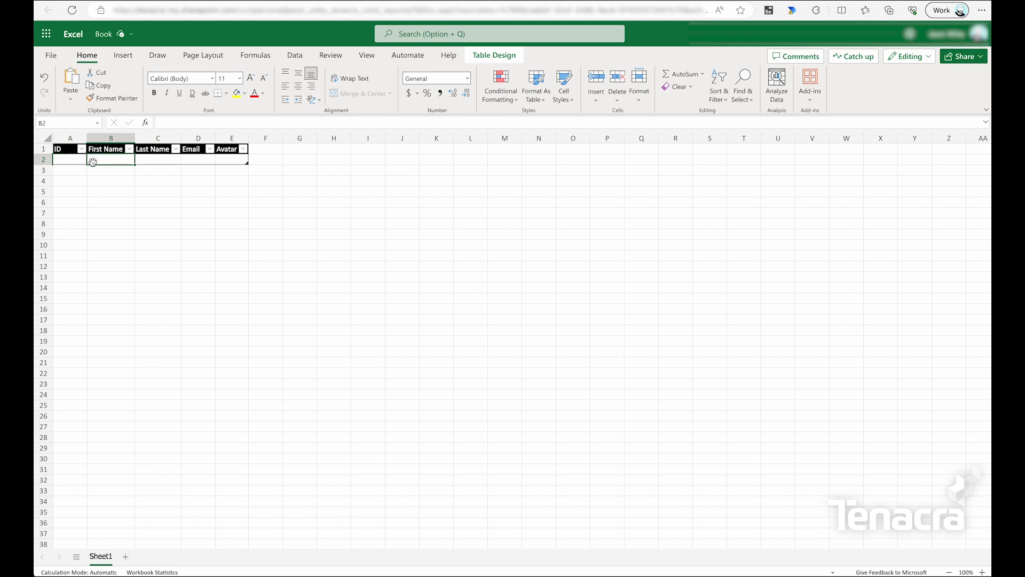
Change the workbook's File Name from Book to Reqres in the title details.
{"action": "left_click", "coordinate": [62, 158]}
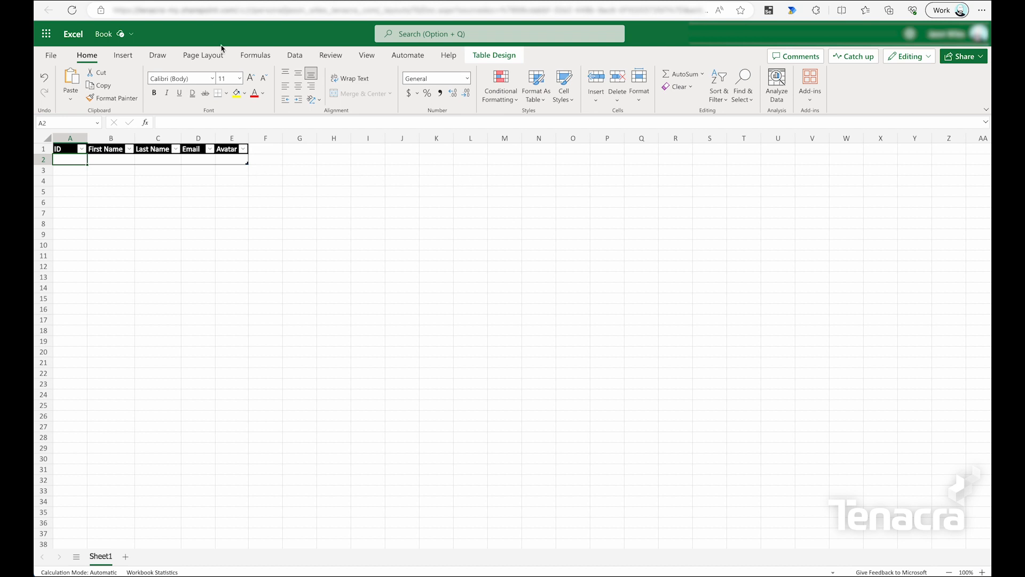
{"action": "left_click", "coordinate": [132, 35]}
{"action": "type", "text": "Reqres"}
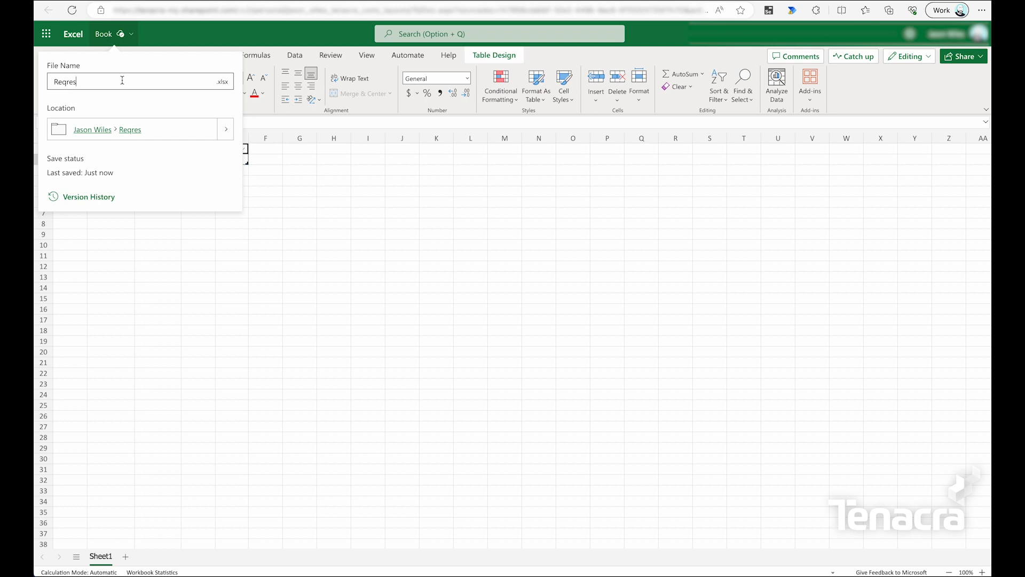
{"action": "key", "text": "Return"}
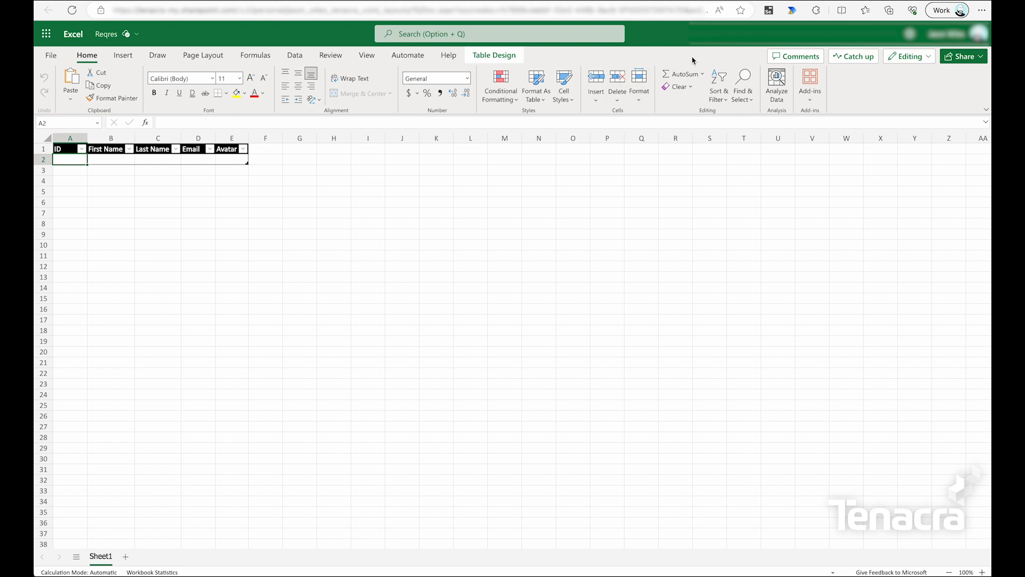
Reopen the Reqres to Excel flow in the designer and expand its HTTP step.
{"action": "left_click", "coordinate": [717, 0]}
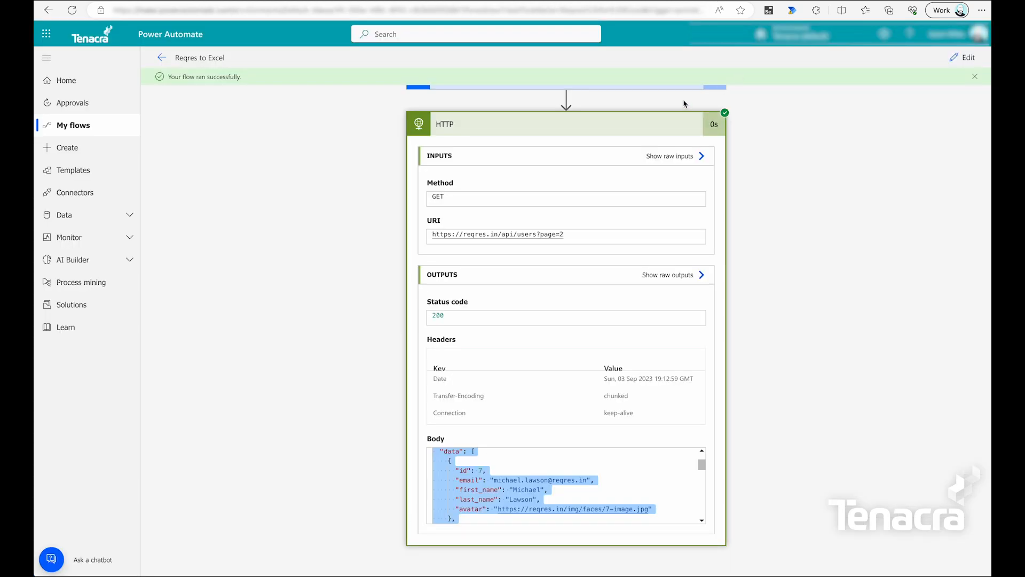
{"action": "left_click", "coordinate": [161, 58]}
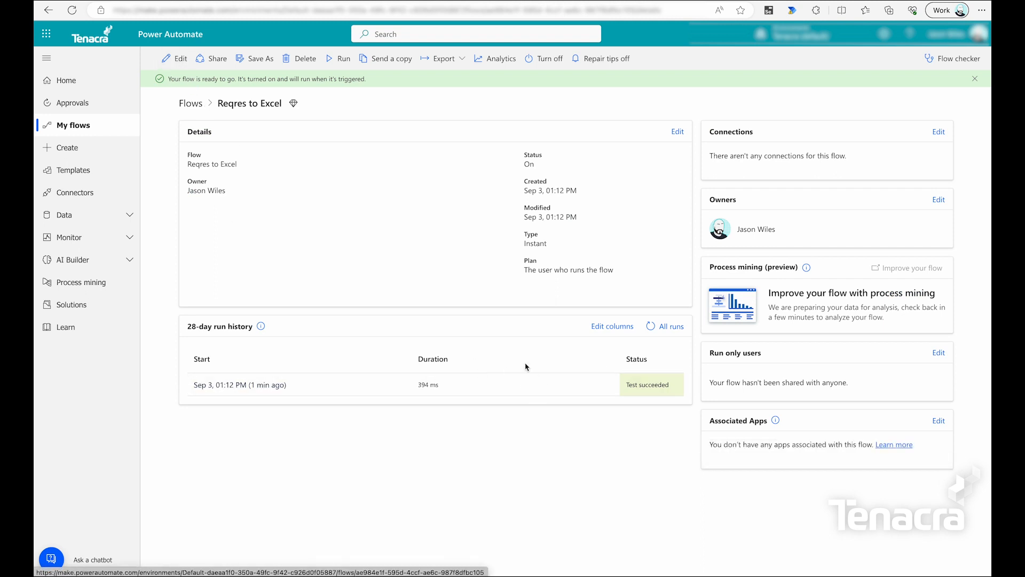
{"action": "left_click", "coordinate": [175, 58]}
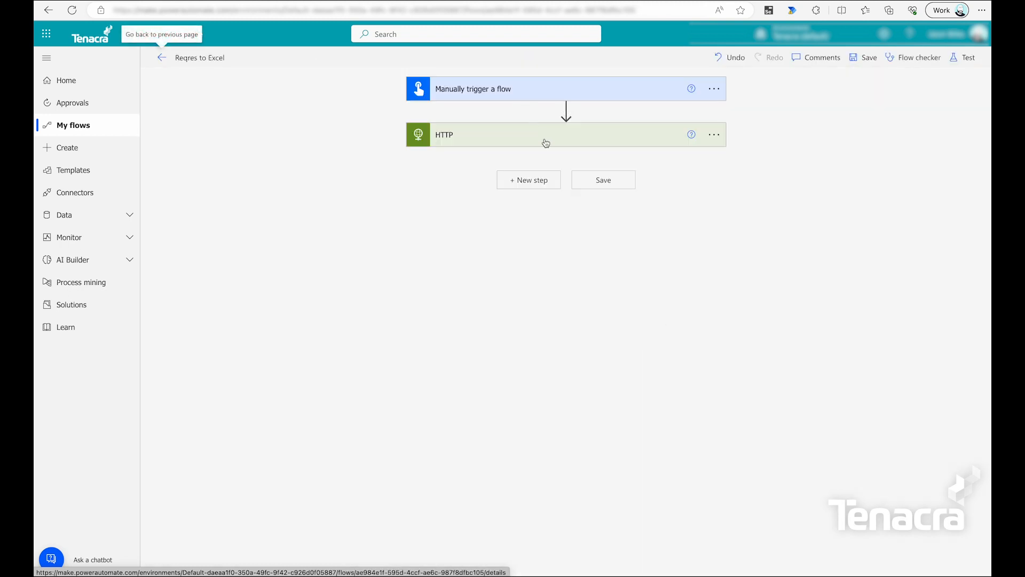
{"action": "left_click", "coordinate": [591, 143]}
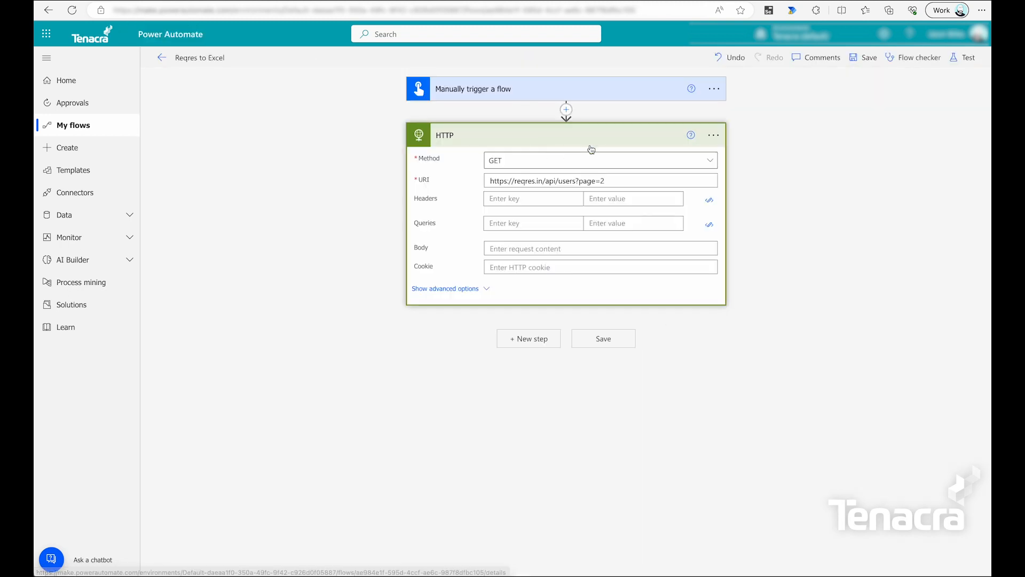
Add a Parse JSON action after the HTTP step, using the HTTP Body as Content.
{"action": "left_click", "coordinate": [536, 340]}
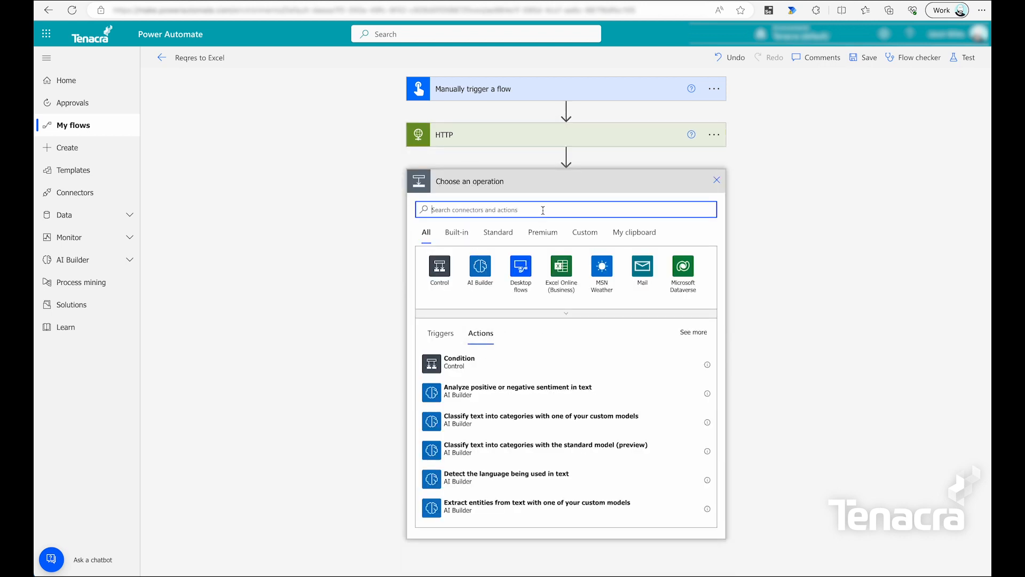
{"action": "type", "text": "parse"}
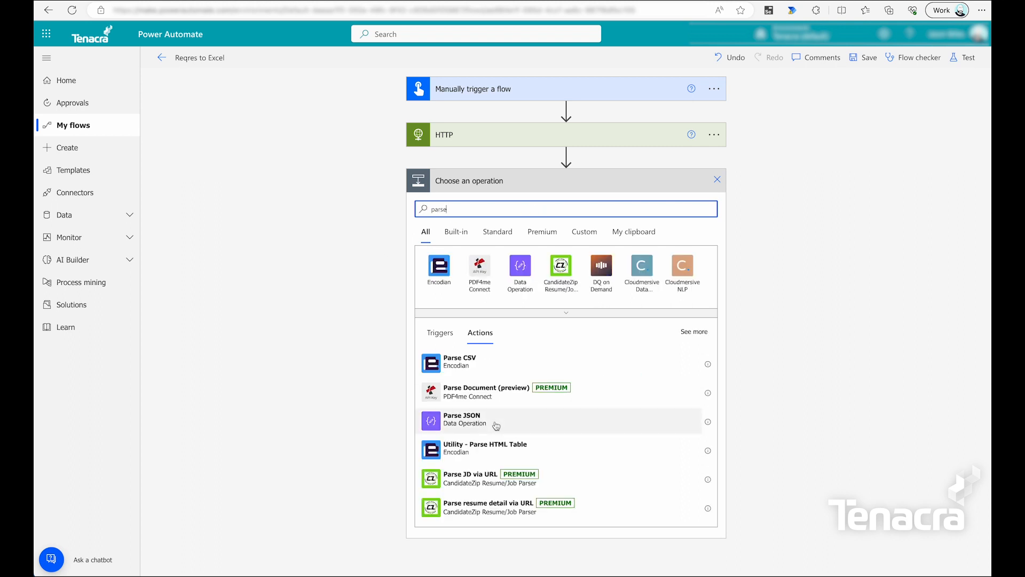
{"action": "left_click", "coordinate": [493, 424]}
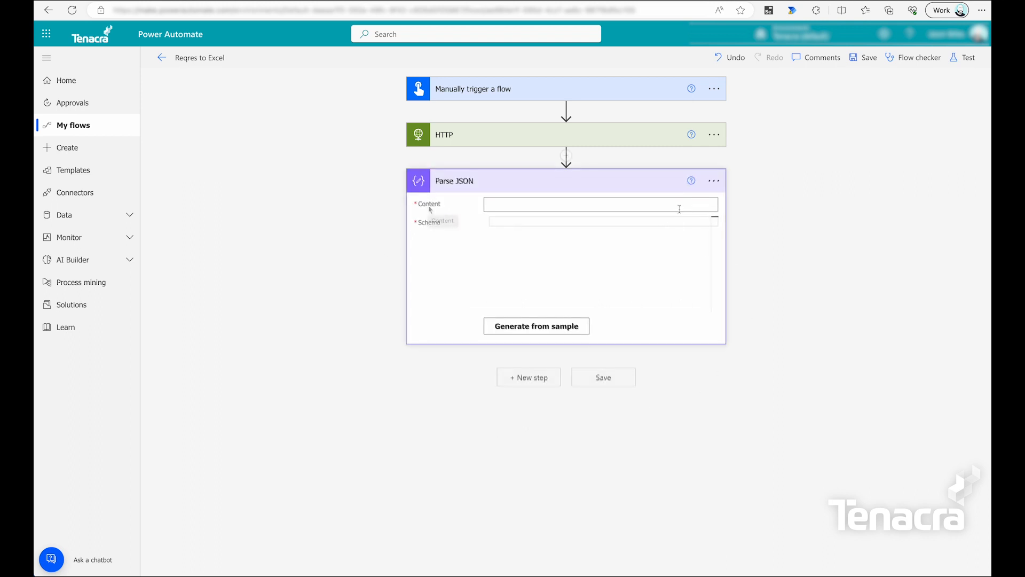
{"action": "left_click", "coordinate": [518, 207]}
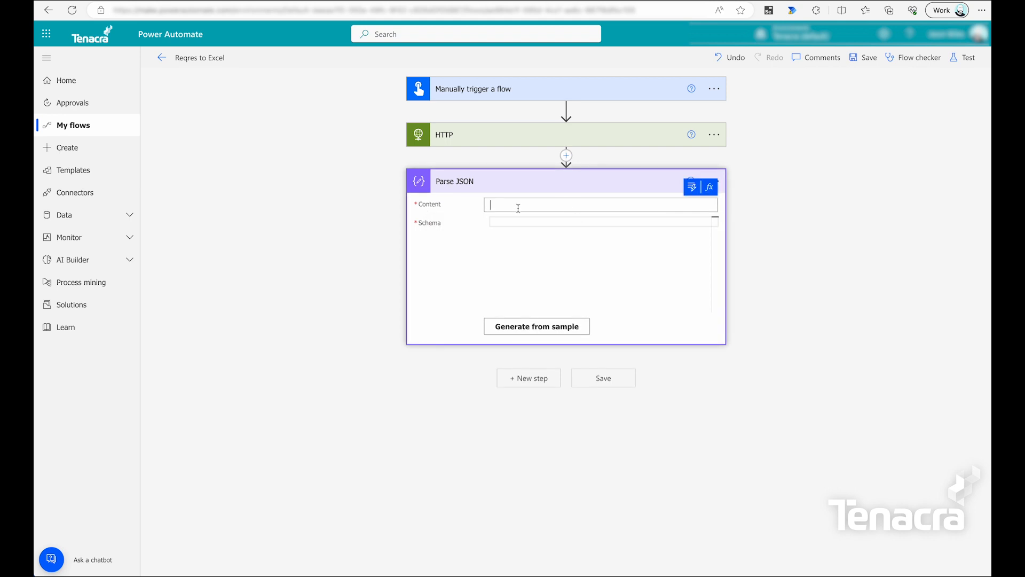
{"action": "left_click", "coordinate": [692, 189]}
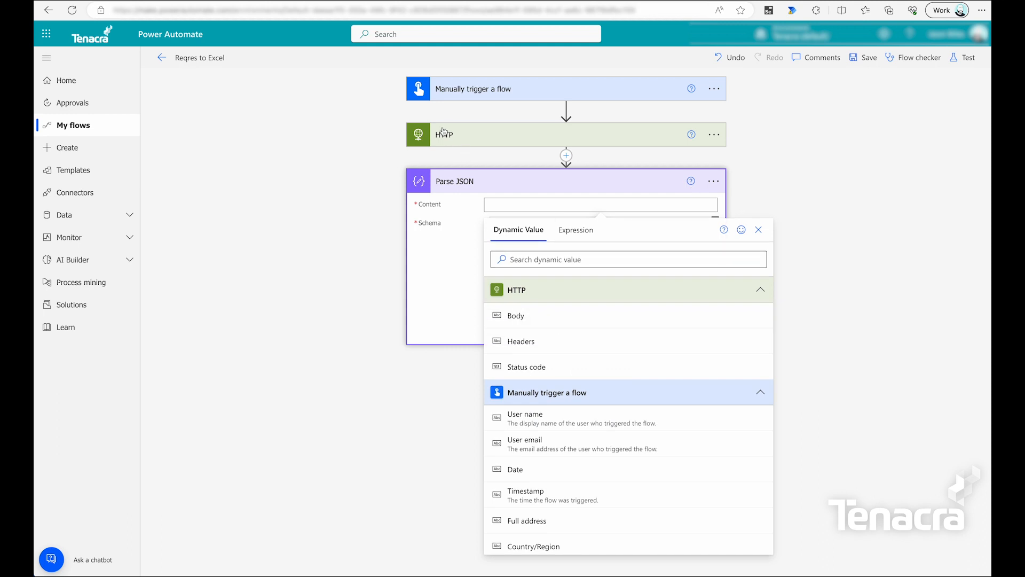
{"action": "left_click", "coordinate": [528, 324]}
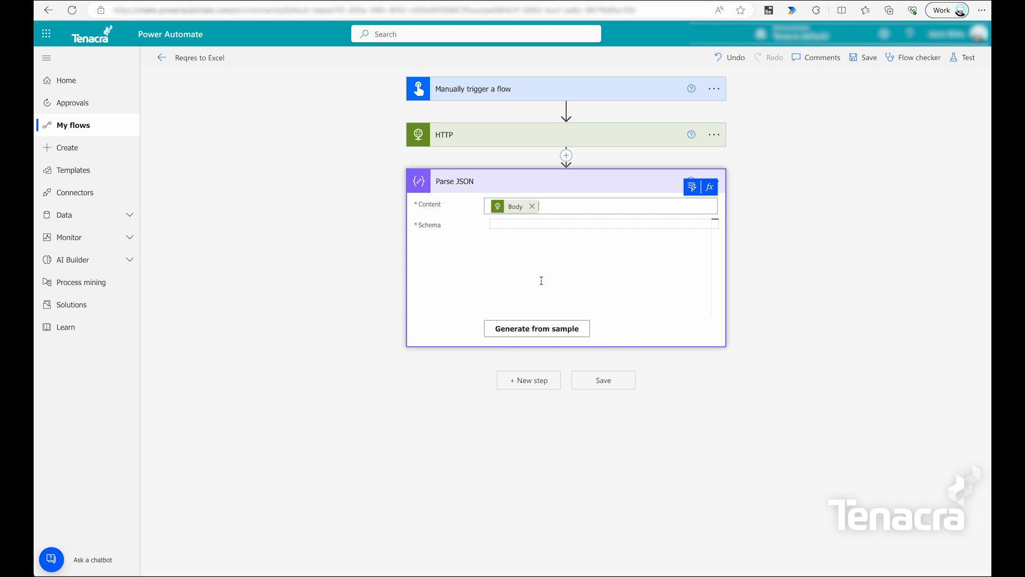
Start Generate from sample and select the reqres.in page 2 users JSON response.
{"action": "left_click", "coordinate": [562, 332]}
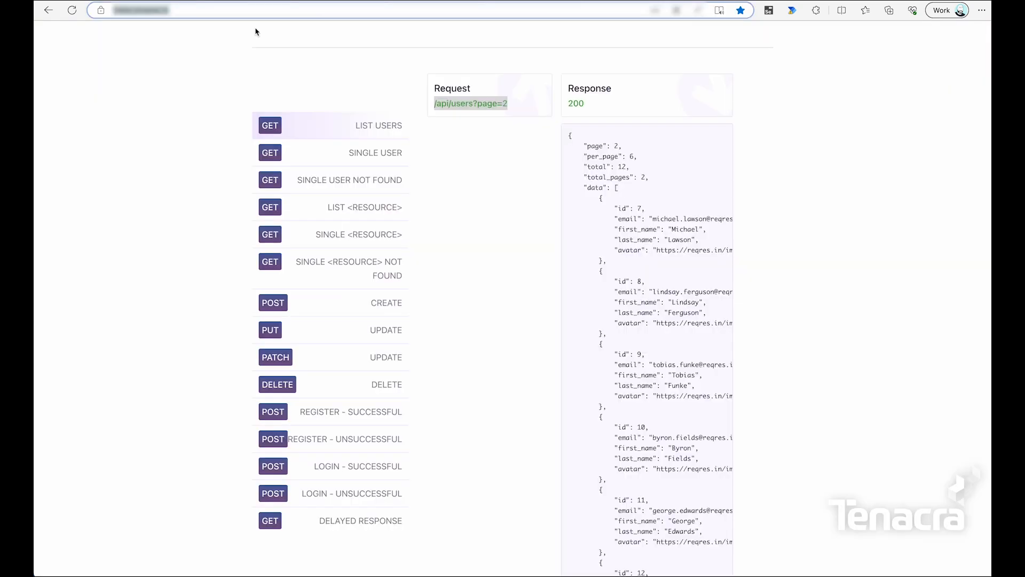
{"action": "left_click_drag", "start_coordinate": [569, 137], "coordinate": [631, 241]}
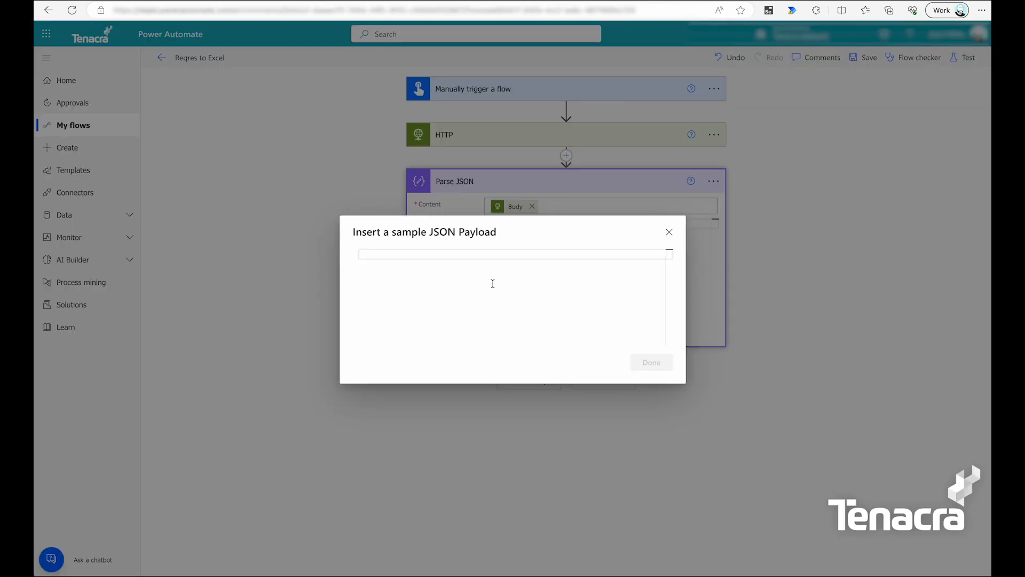
Paste the users JSON as the sample to generate the Parse JSON schema, then save the flow.
{"action": "key", "text": "ctrl+v"}
{"action": "left_click", "coordinate": [643, 375]}
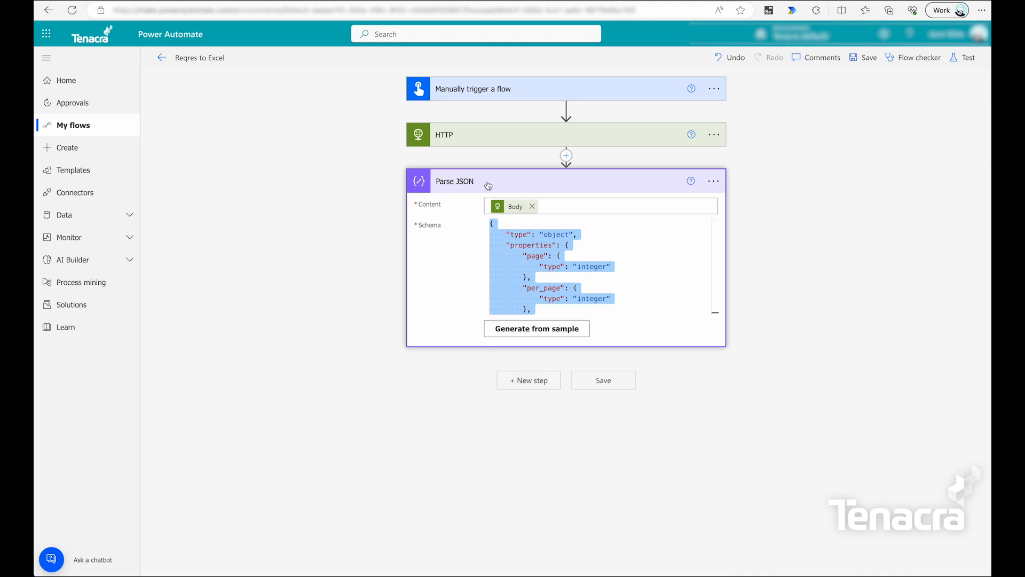
{"action": "scroll", "coordinate": [664, 274], "scroll_direction": "down", "scroll_amount": 5}
{"action": "scroll", "coordinate": [666, 275], "scroll_direction": "up", "scroll_amount": 5}
{"action": "left_click", "coordinate": [859, 58]}
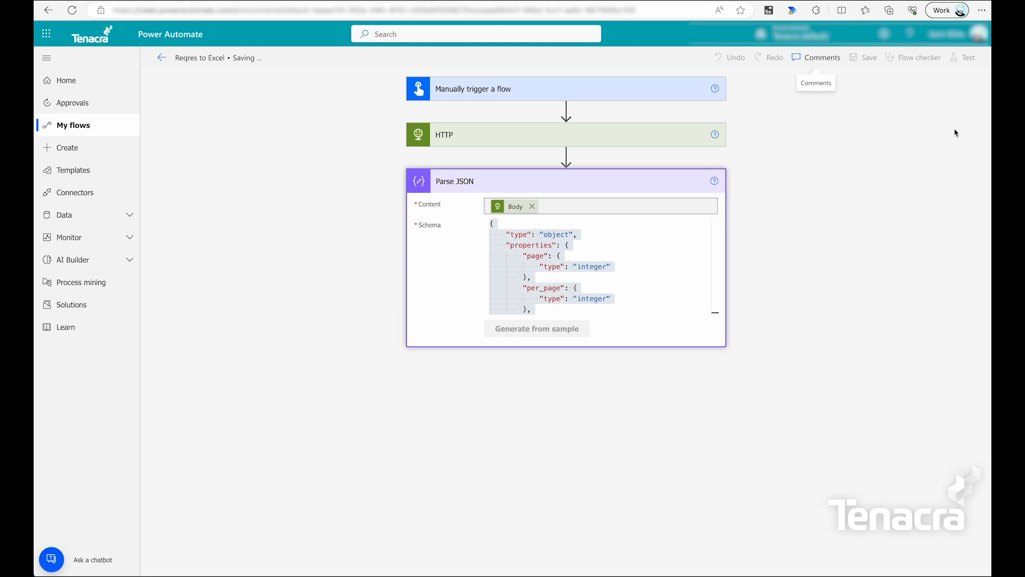
Run a manual test of the Reqres to Excel flow.
{"action": "left_click", "coordinate": [976, 59]}
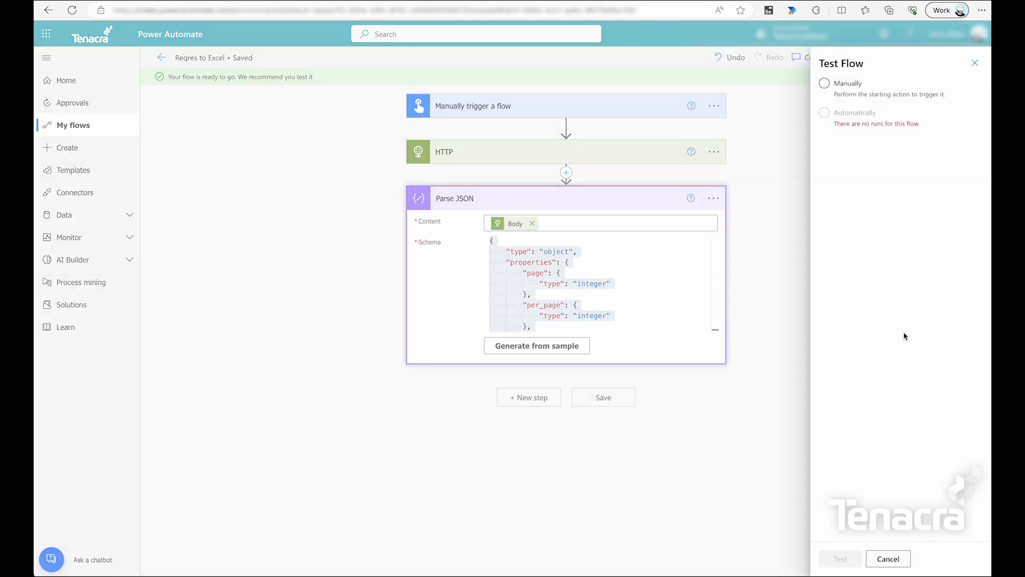
{"action": "left_click", "coordinate": [851, 91]}
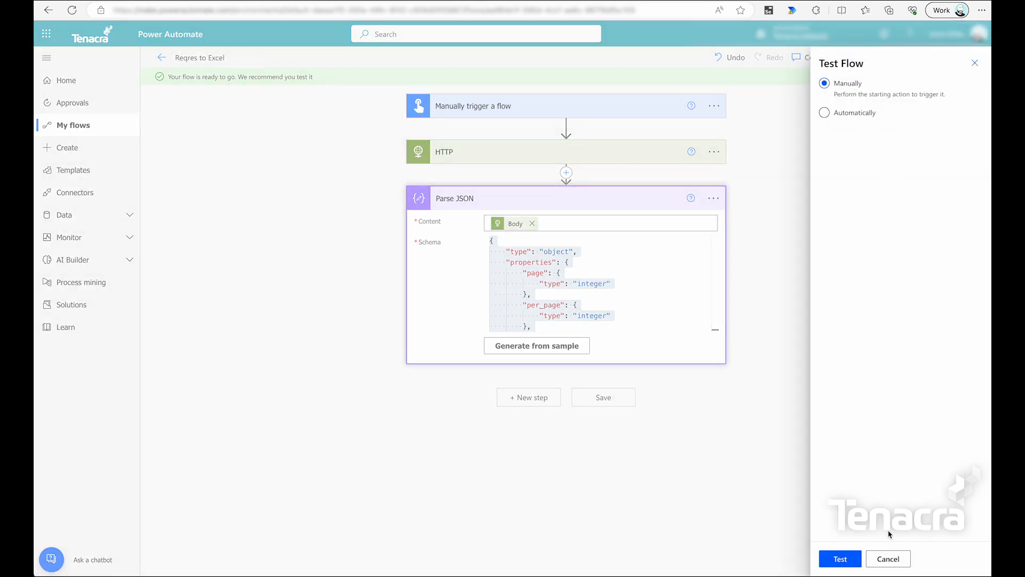
{"action": "left_click", "coordinate": [841, 558]}
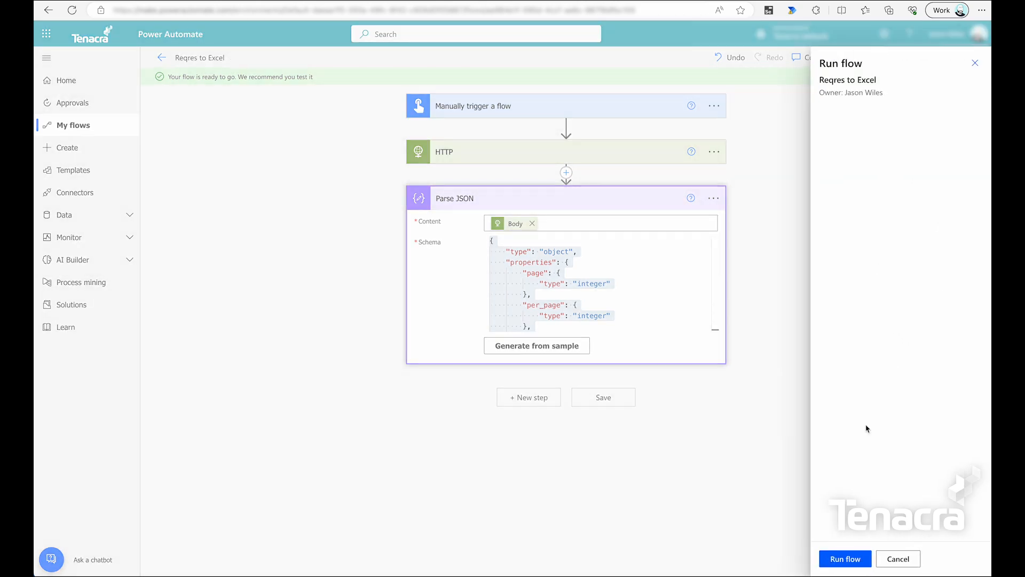
{"action": "left_click", "coordinate": [852, 561]}
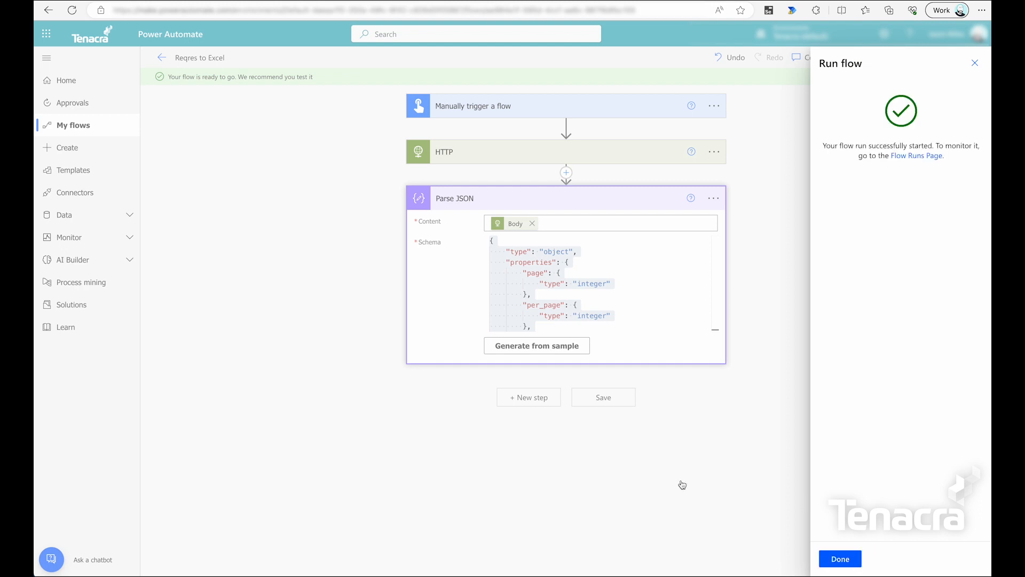
{"action": "left_click", "coordinate": [834, 555]}
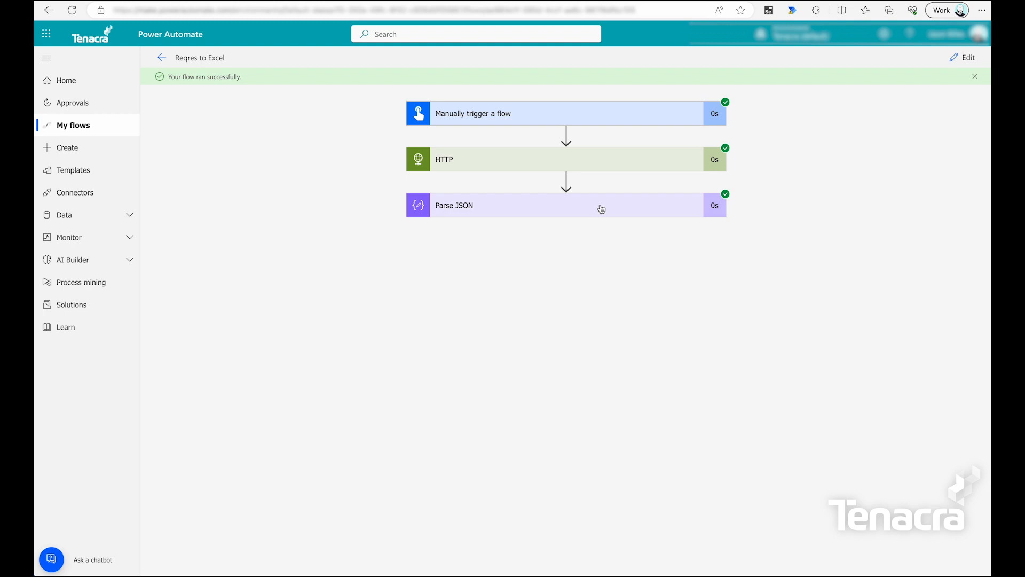
Inspect the Parse JSON step's run outputs, then return the flow to editing.
{"action": "left_click", "coordinate": [673, 214]}
{"action": "scroll", "coordinate": [661, 397], "scroll_direction": "down", "scroll_amount": 10}
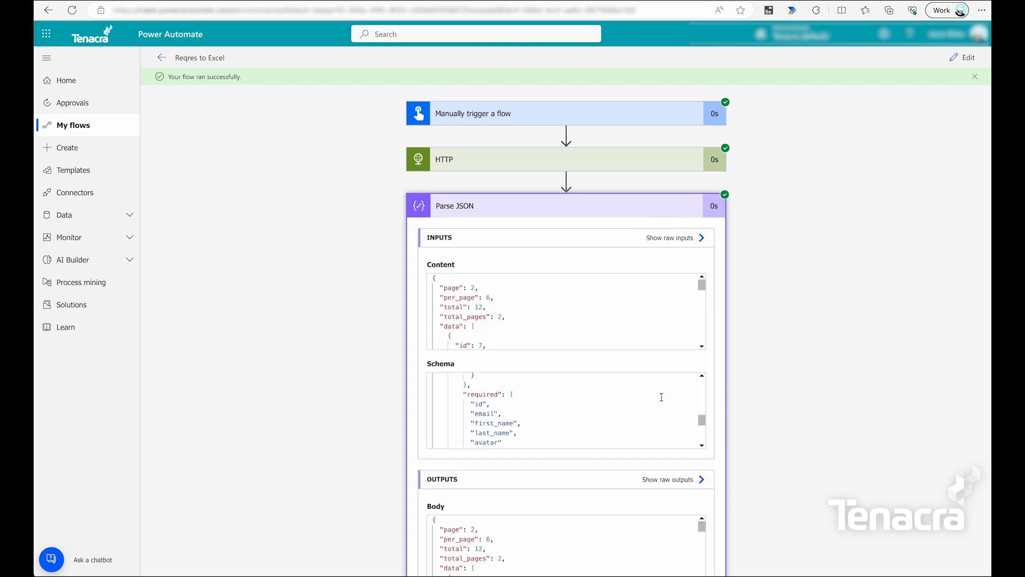
{"action": "scroll", "coordinate": [728, 451], "scroll_direction": "down", "scroll_amount": 2}
{"action": "scroll", "coordinate": [694, 470], "scroll_direction": "down", "scroll_amount": 8}
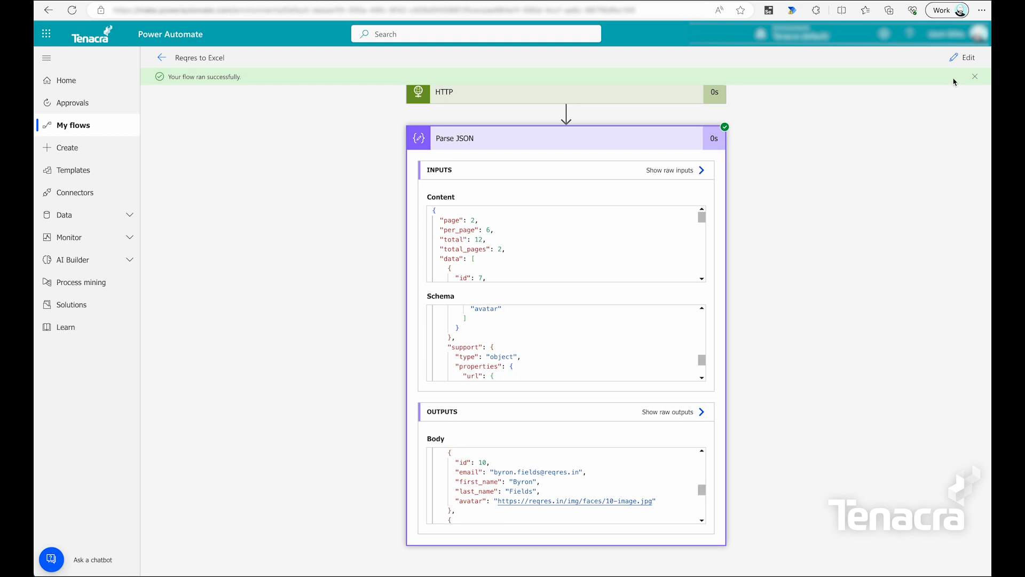
{"action": "left_click", "coordinate": [961, 57]}
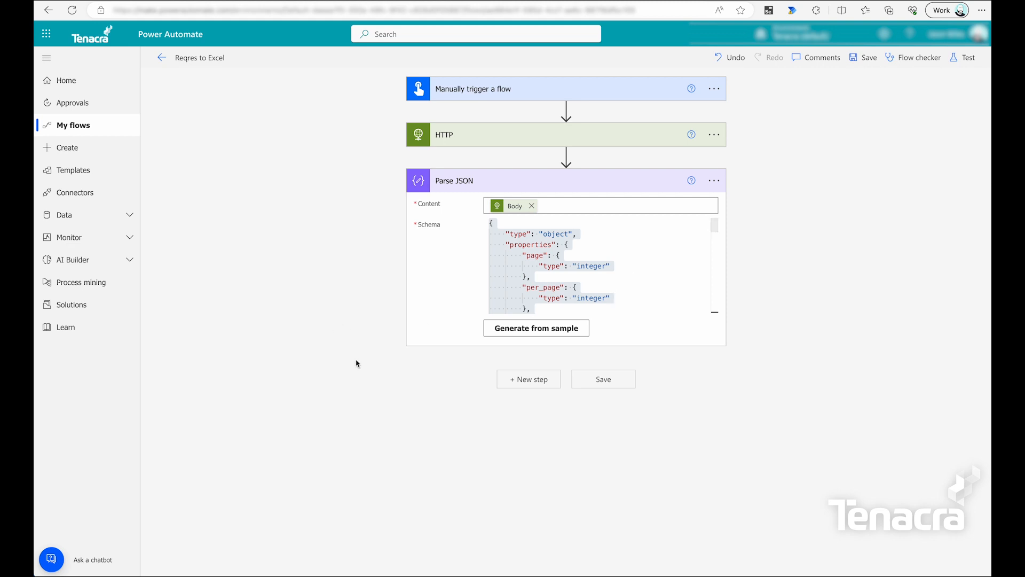
Add an Apply to each loop over the Parse JSON 'data' array.
{"action": "left_click", "coordinate": [537, 376]}
{"action": "left_click", "coordinate": [433, 314]}
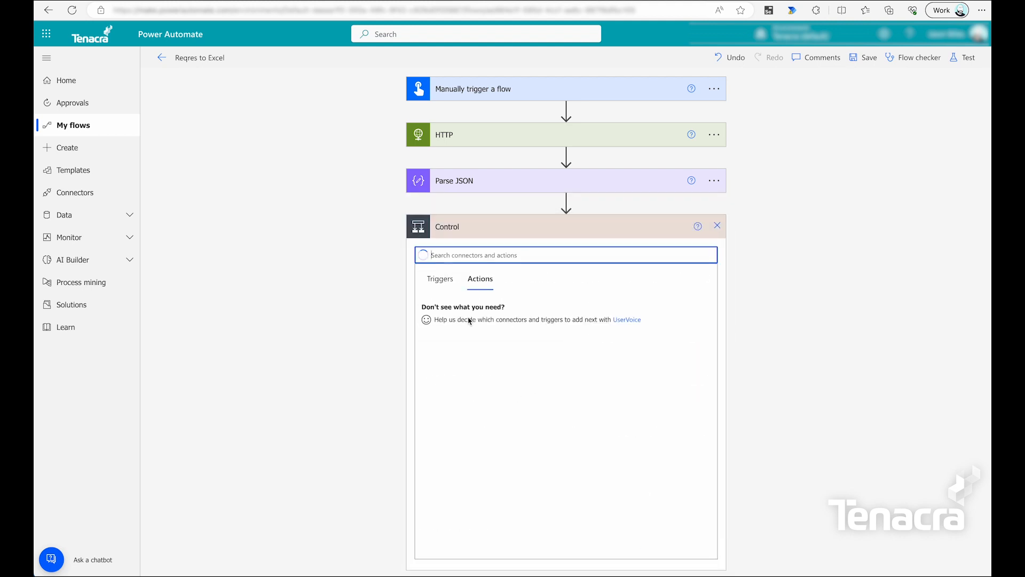
{"action": "left_click", "coordinate": [476, 339]}
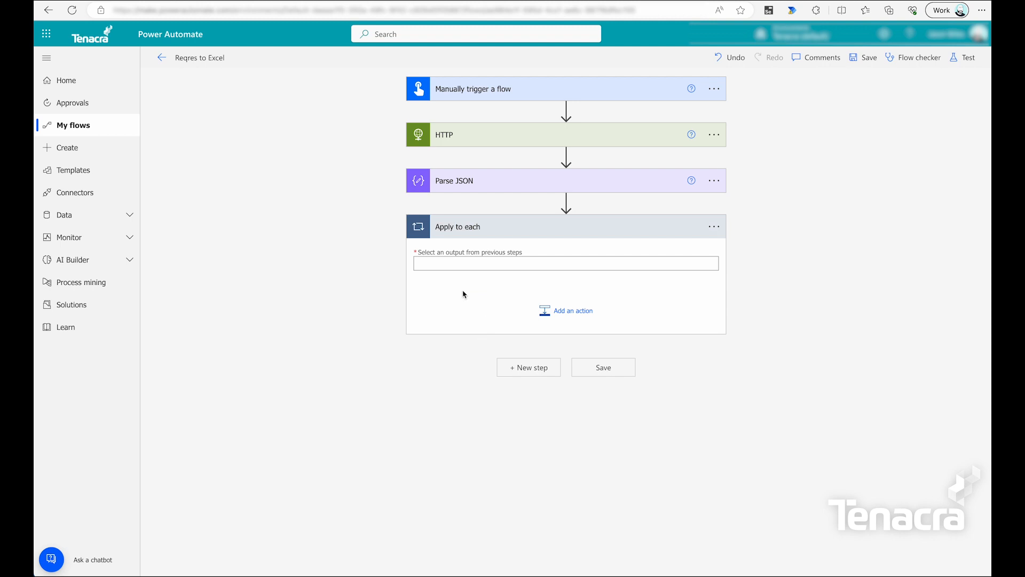
{"action": "left_click", "coordinate": [482, 263]}
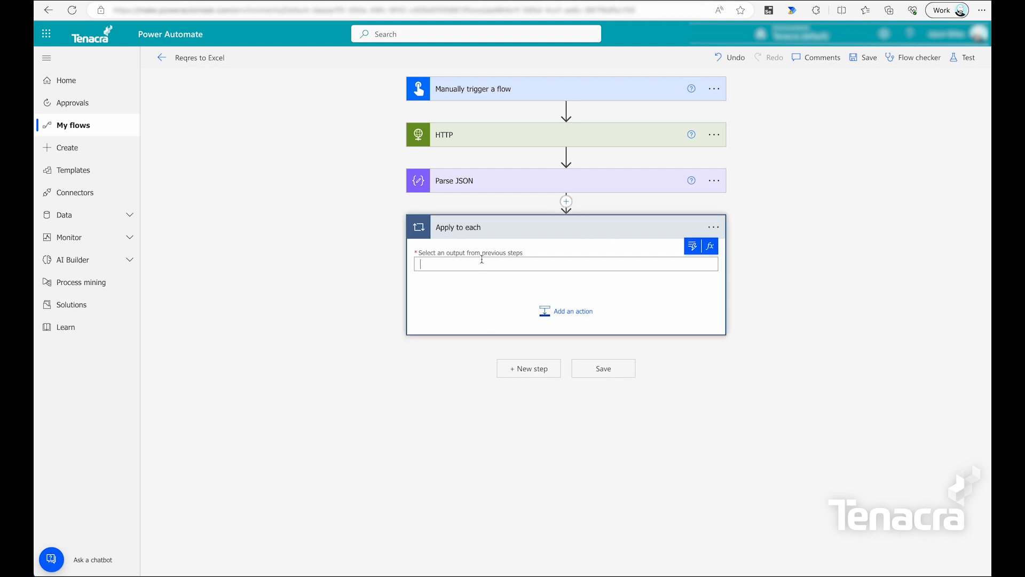
{"action": "left_click", "coordinate": [692, 247]}
{"action": "left_click", "coordinate": [485, 369]}
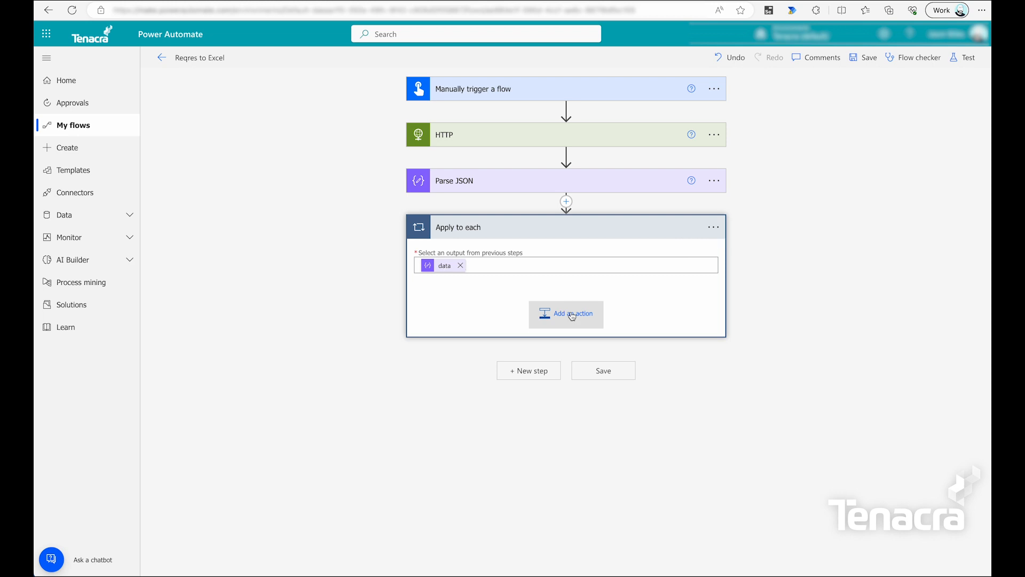
Add an empty Compose action inside the loop.
{"action": "left_click", "coordinate": [570, 319]}
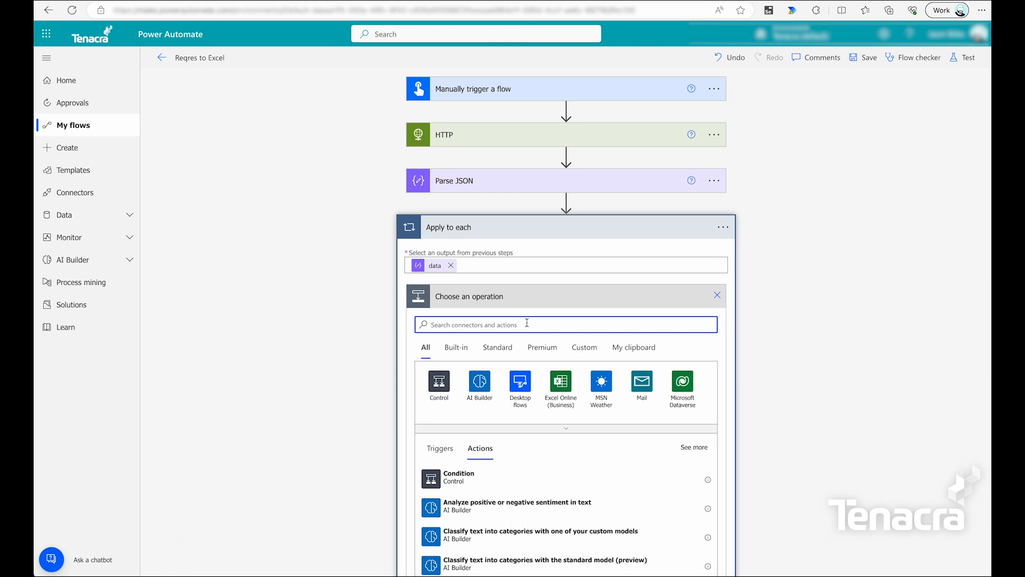
{"action": "type", "text": "compose"}
{"action": "left_click", "coordinate": [511, 476]}
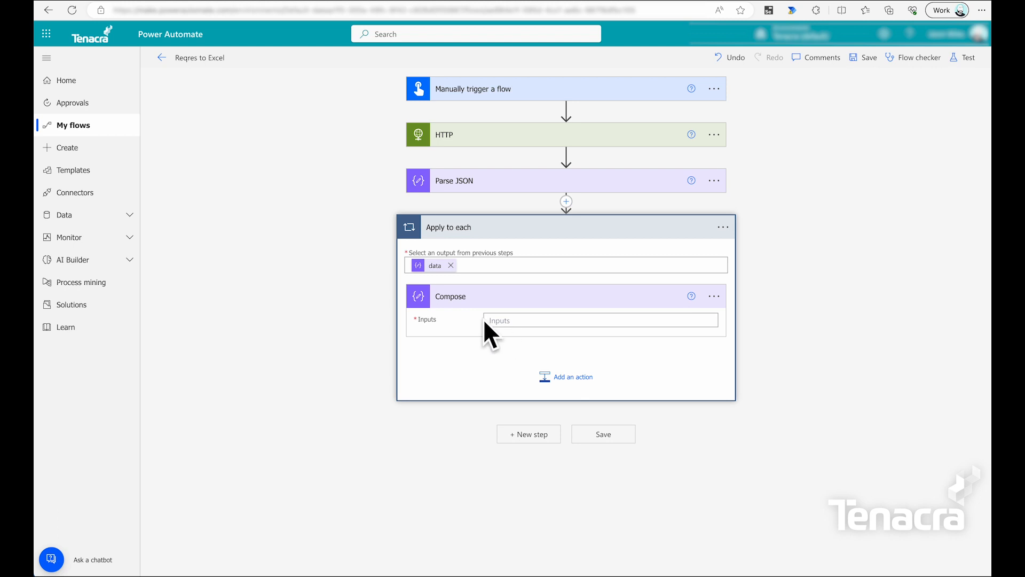
Insert the id and first_name values into the Compose inputs.
{"action": "left_click", "coordinate": [555, 316]}
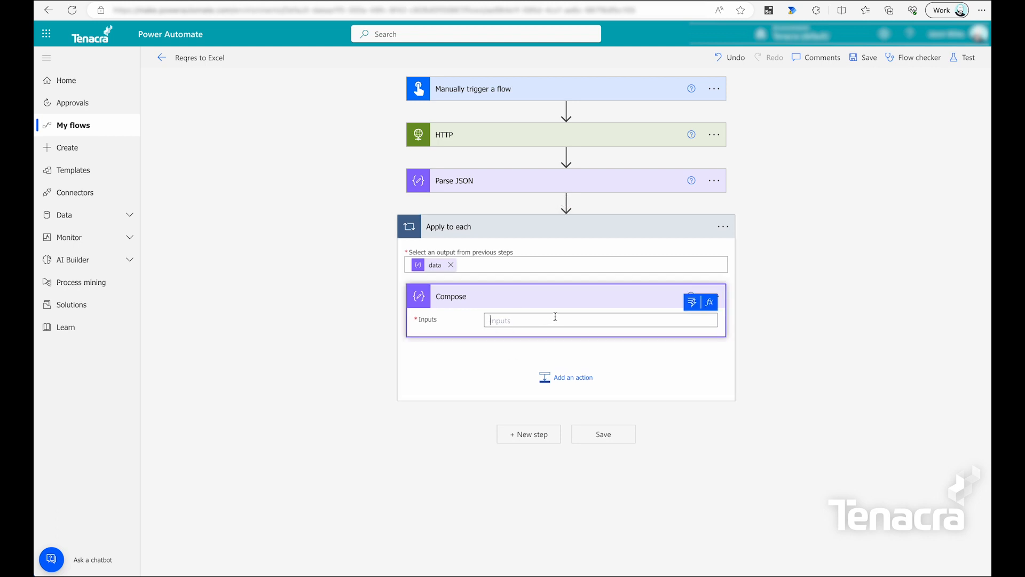
{"action": "left_click", "coordinate": [691, 303]}
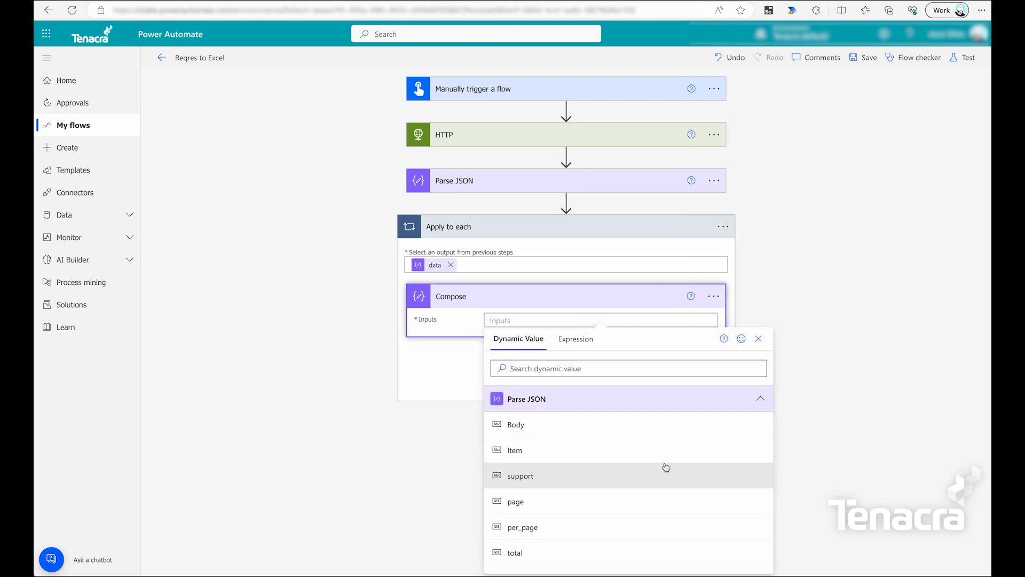
{"action": "scroll", "coordinate": [665, 467], "scroll_direction": "down", "scroll_amount": 3}
{"action": "scroll", "coordinate": [665, 467], "scroll_direction": "up", "scroll_amount": 3}
{"action": "scroll", "coordinate": [608, 452], "scroll_direction": "down", "scroll_amount": 3}
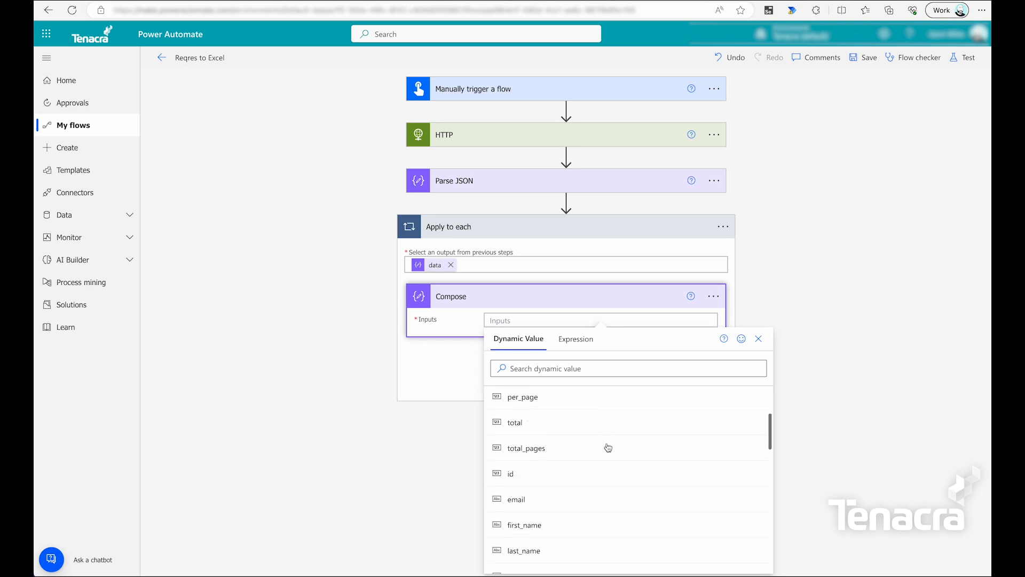
{"action": "scroll", "coordinate": [621, 464], "scroll_direction": "down", "scroll_amount": 1}
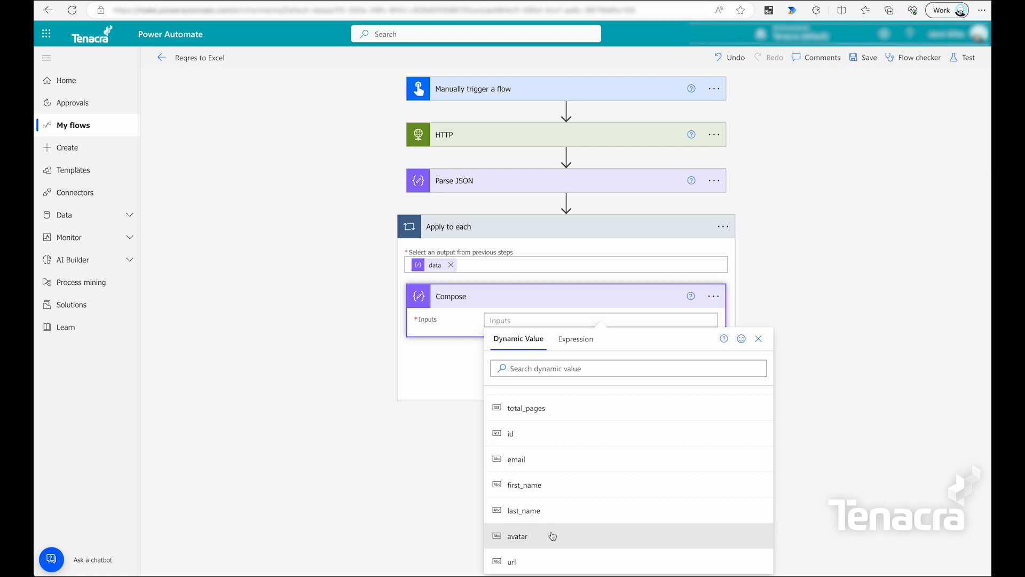
{"action": "left_click", "coordinate": [543, 433]}
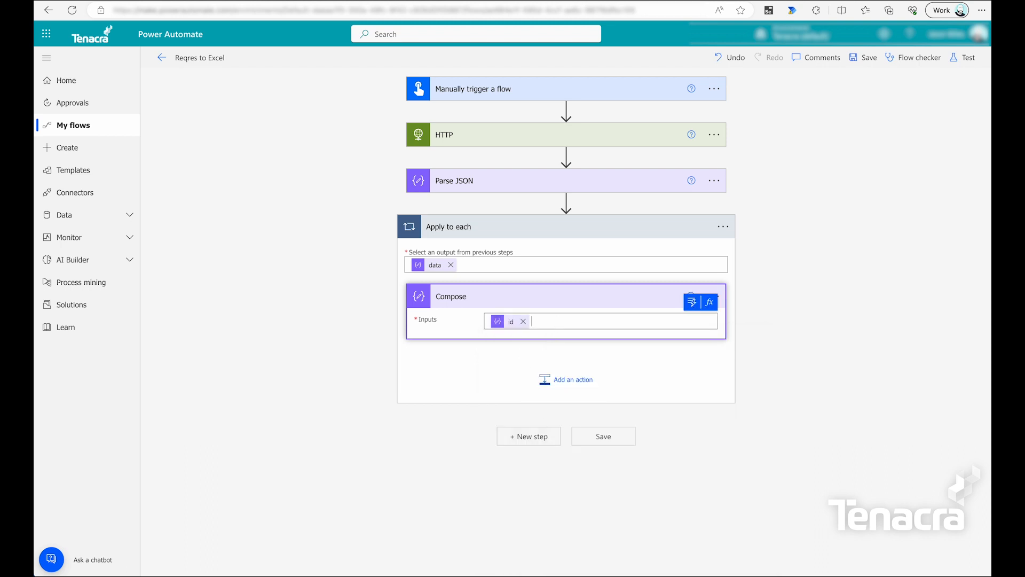
{"action": "left_click", "coordinate": [692, 302]}
{"action": "scroll", "coordinate": [548, 480], "scroll_direction": "down", "scroll_amount": 3}
{"action": "scroll", "coordinate": [547, 480], "scroll_direction": "down", "scroll_amount": 1}
{"action": "left_click", "coordinate": [550, 463]}
Add last_name, email and avatar to the Compose inputs.
{"action": "left_click", "coordinate": [691, 300]}
{"action": "scroll", "coordinate": [565, 496], "scroll_direction": "down", "scroll_amount": 5}
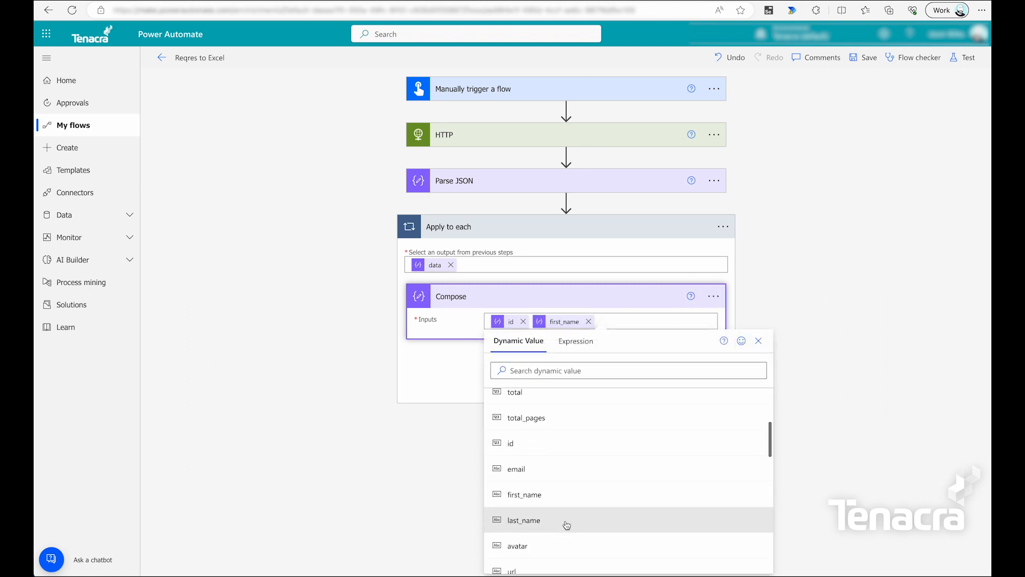
{"action": "left_click", "coordinate": [567, 525]}
{"action": "left_click", "coordinate": [692, 300]}
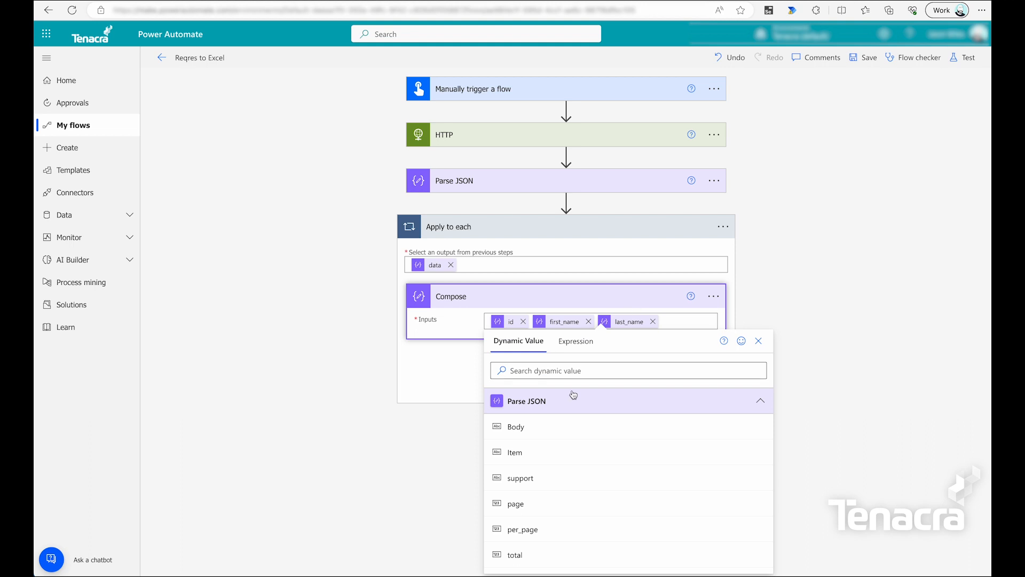
{"action": "scroll", "coordinate": [570, 513], "scroll_direction": "down", "scroll_amount": 1}
{"action": "scroll", "coordinate": [569, 514], "scroll_direction": "down", "scroll_amount": 2}
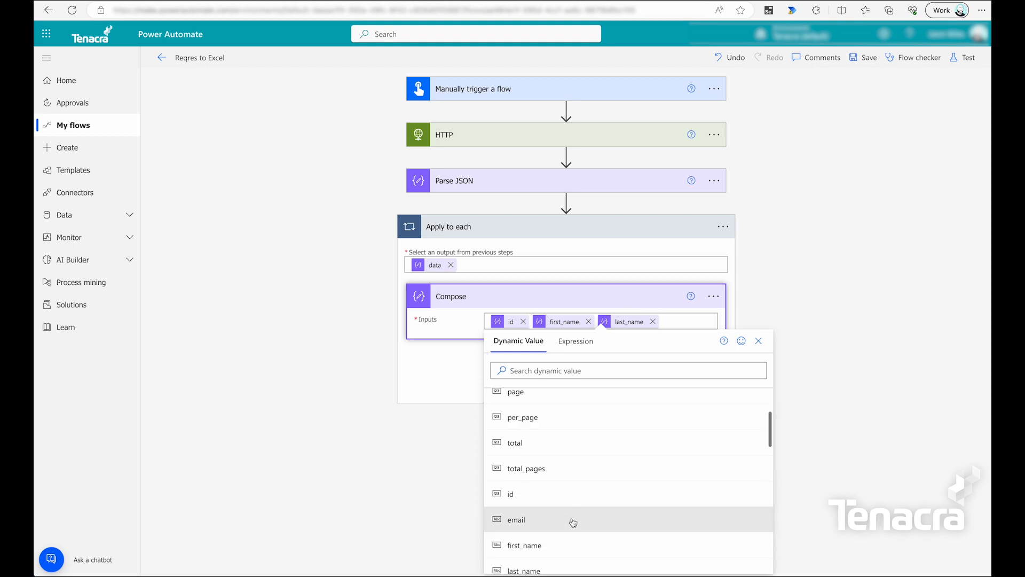
{"action": "left_click", "coordinate": [569, 522]}
{"action": "left_click", "coordinate": [691, 301]}
{"action": "scroll", "coordinate": [576, 448], "scroll_direction": "down", "scroll_amount": 3}
{"action": "scroll", "coordinate": [566, 480], "scroll_direction": "down", "scroll_amount": 2}
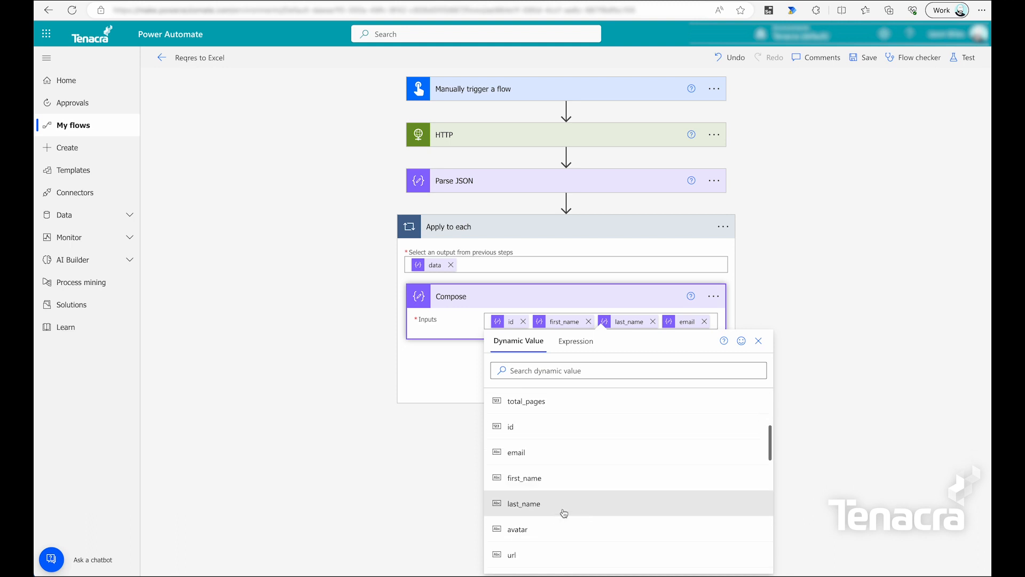
{"action": "left_click", "coordinate": [560, 526]}
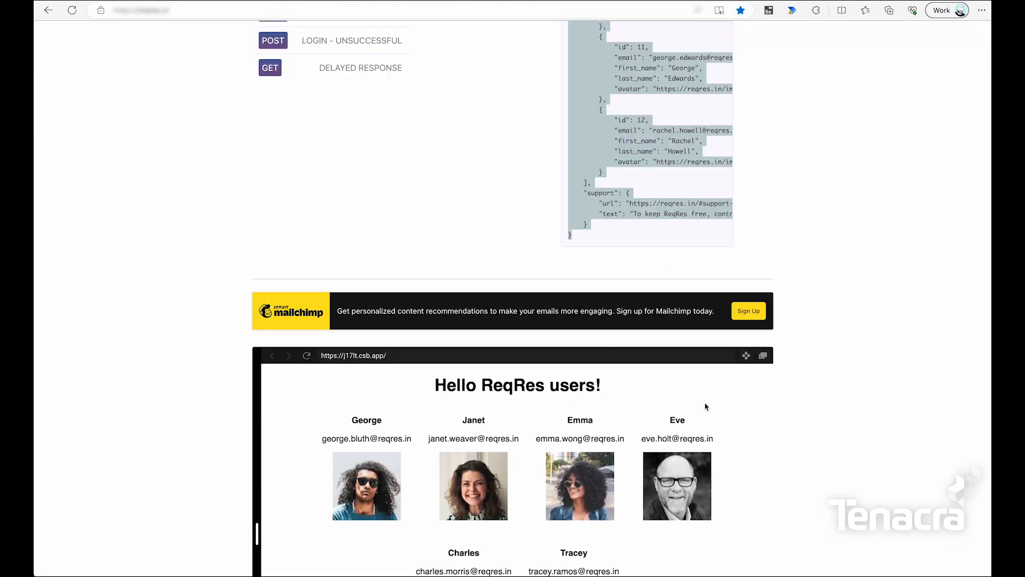
{"action": "scroll", "coordinate": [674, 131], "scroll_direction": "up", "scroll_amount": 4}
{"action": "scroll", "coordinate": [668, 169], "scroll_direction": "down", "scroll_amount": 1}
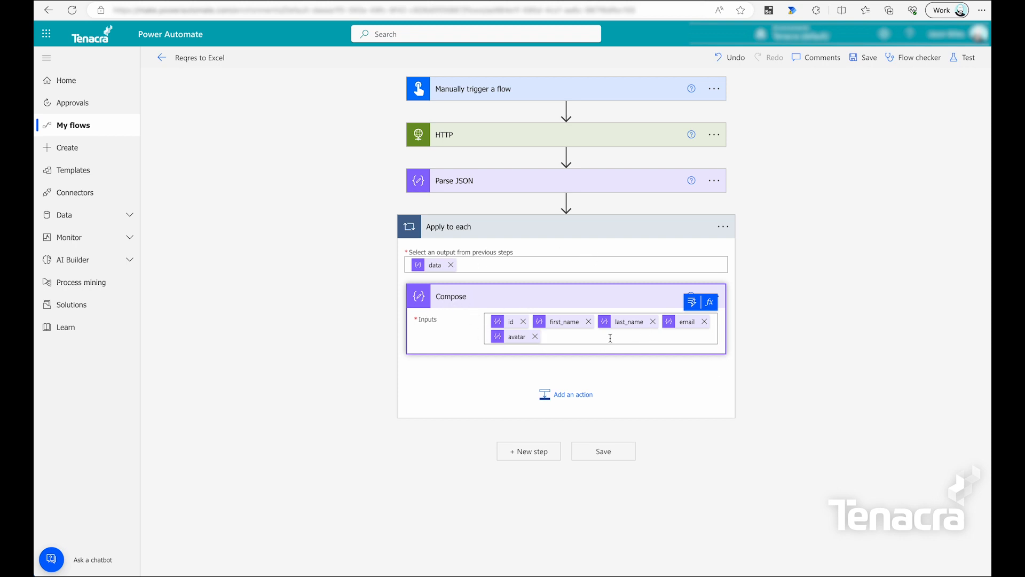
Save the flow and run a manual test, with all four steps succeeding.
{"action": "left_click", "coordinate": [865, 58]}
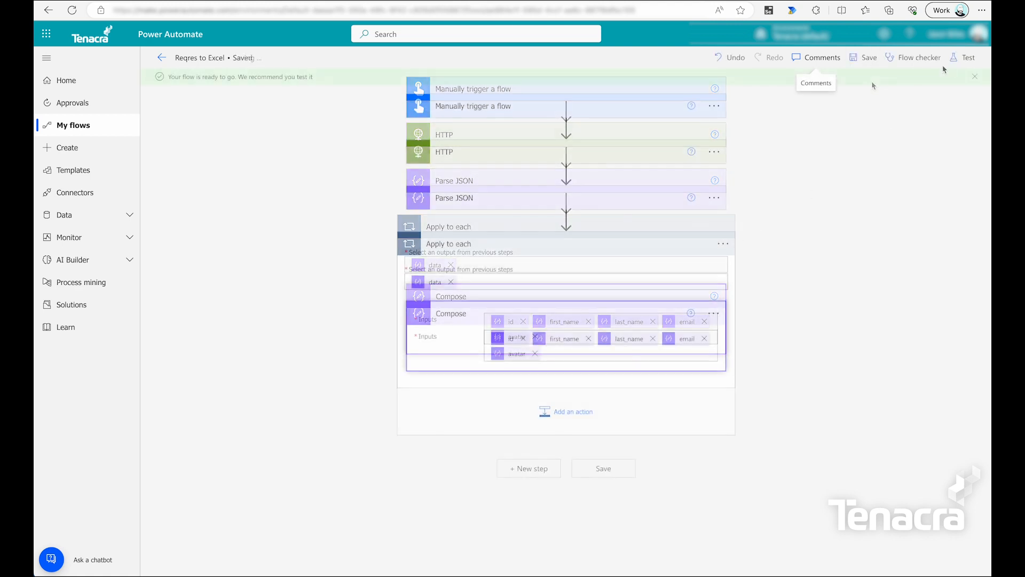
{"action": "left_click", "coordinate": [971, 57]}
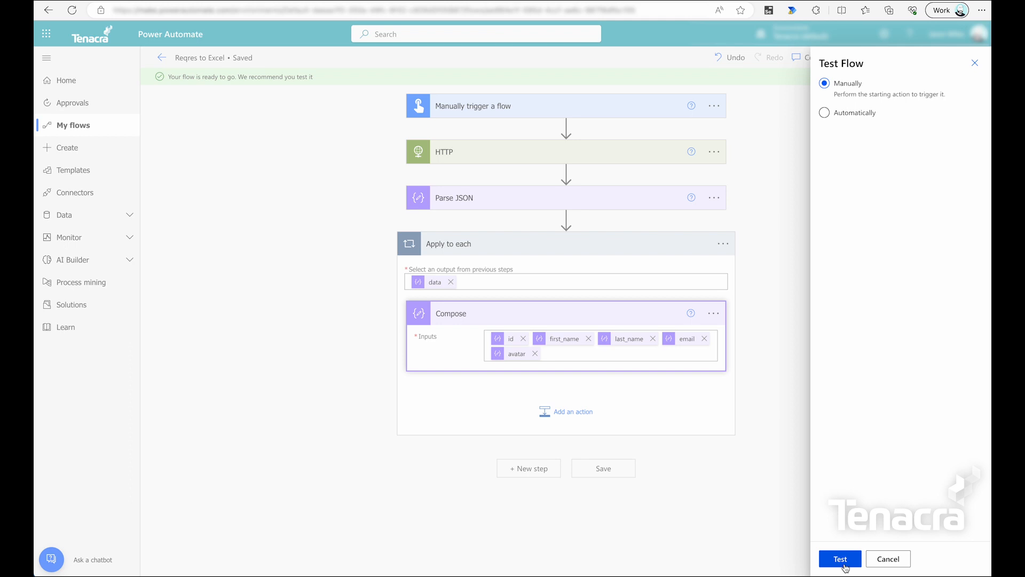
{"action": "left_click", "coordinate": [842, 559]}
{"action": "left_click", "coordinate": [841, 559]}
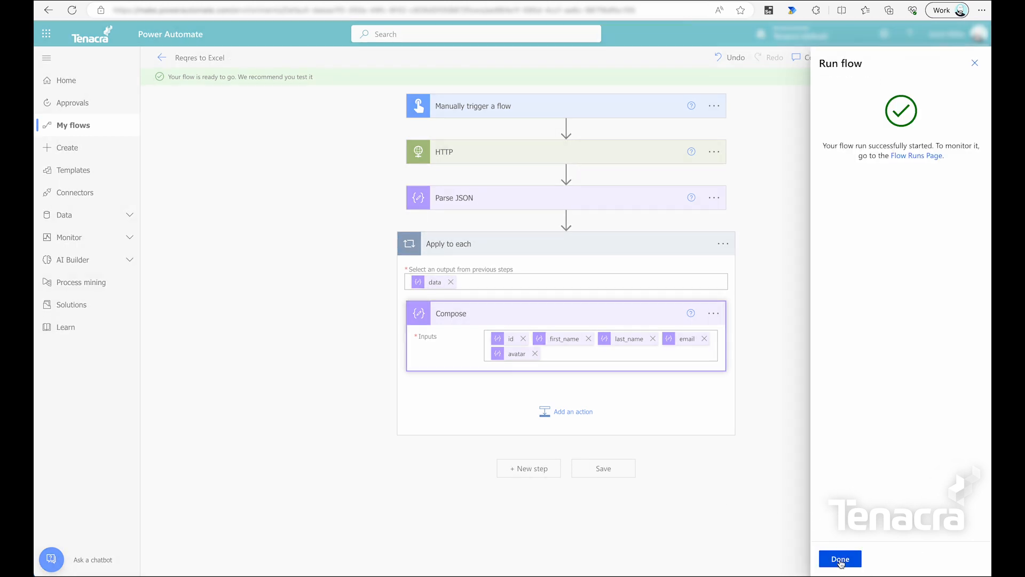
{"action": "left_click", "coordinate": [840, 561]}
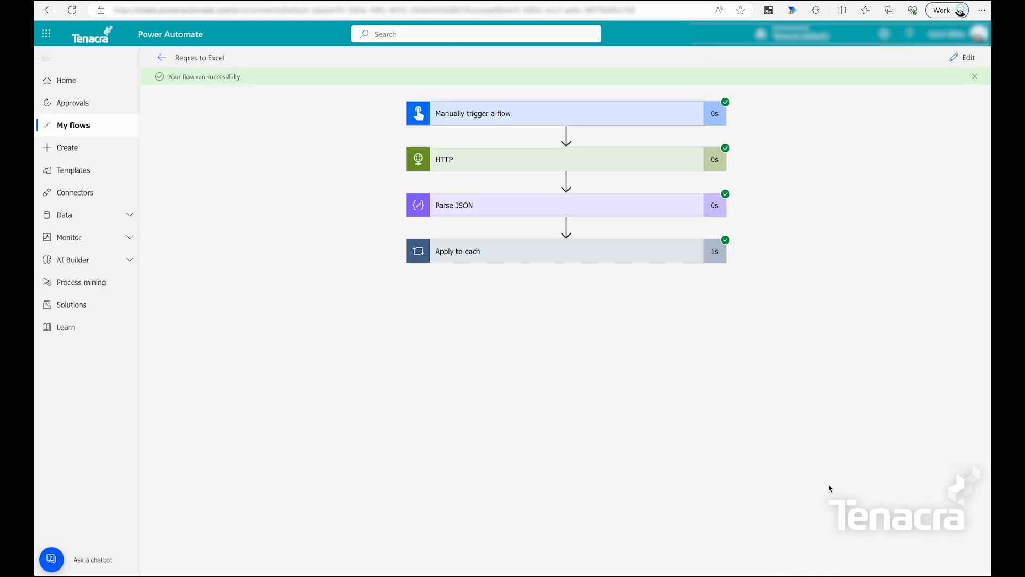
Expand Apply to each and Compose to examine the first user's composed data.
{"action": "left_click", "coordinate": [531, 258]}
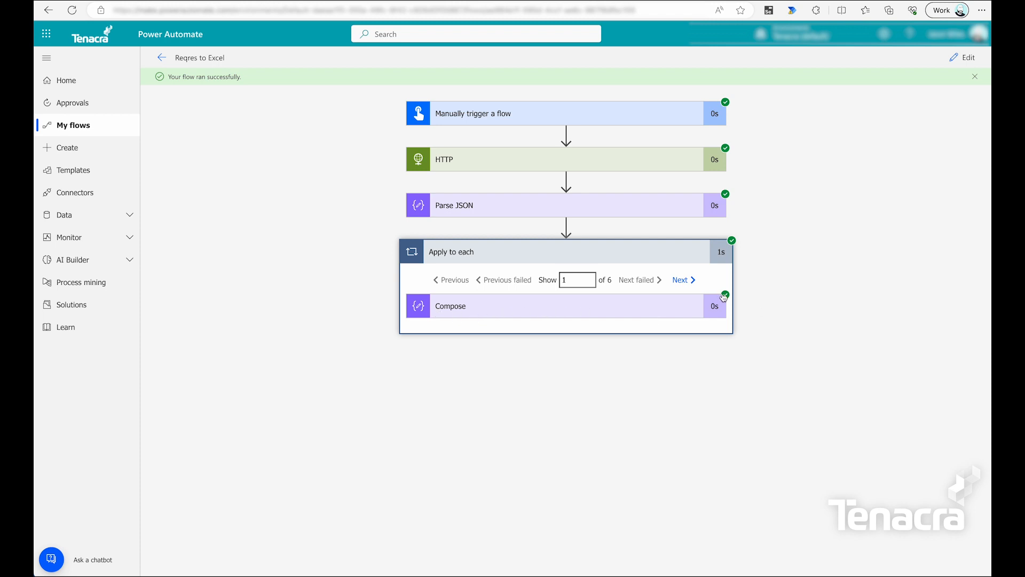
{"action": "left_click", "coordinate": [658, 306]}
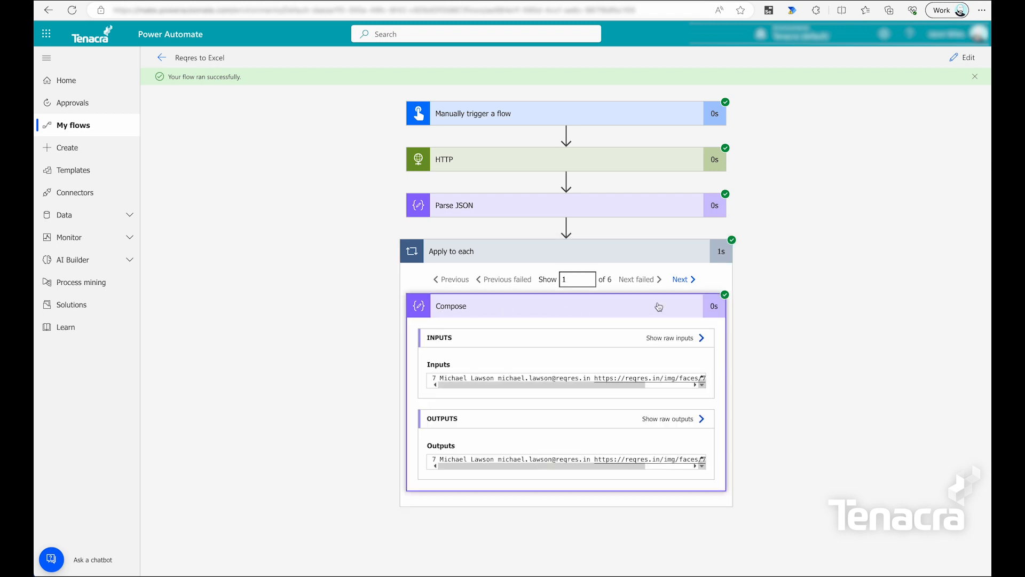
{"action": "double_click", "coordinate": [443, 377]}
{"action": "double_click", "coordinate": [478, 378]}
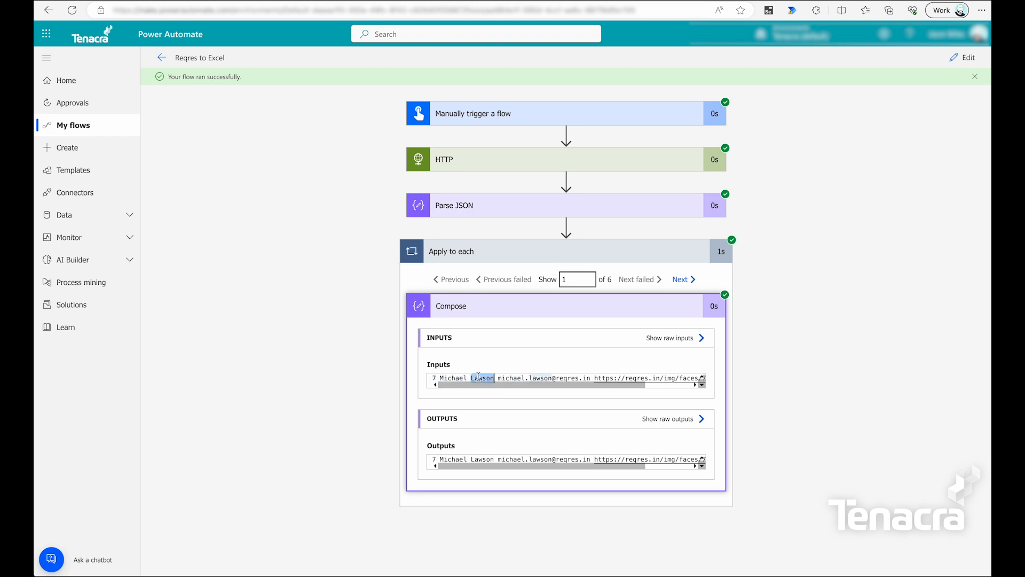
{"action": "left_click_drag", "start_coordinate": [497, 378], "coordinate": [708, 376]}
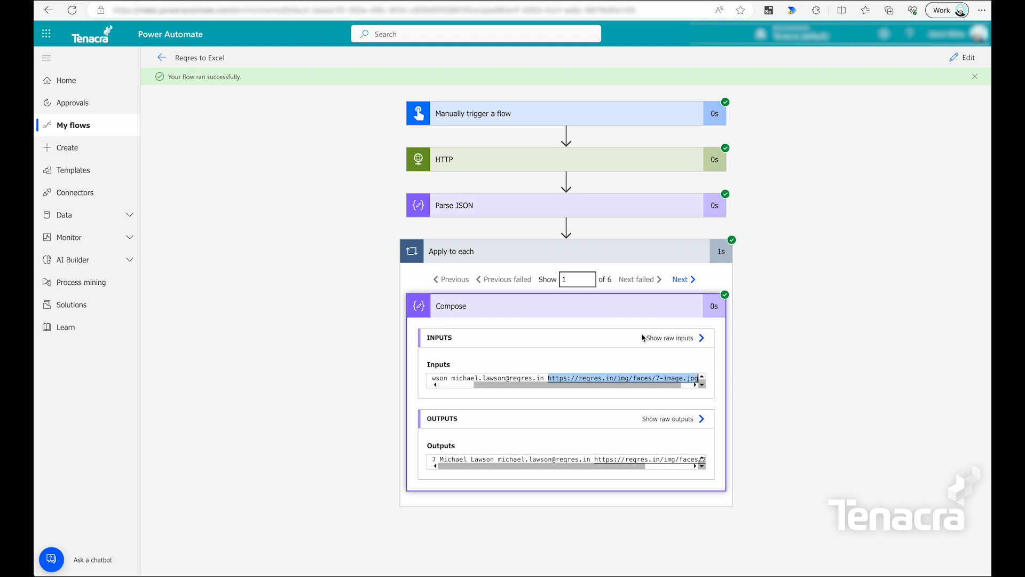
{"action": "left_click", "coordinate": [447, 385]}
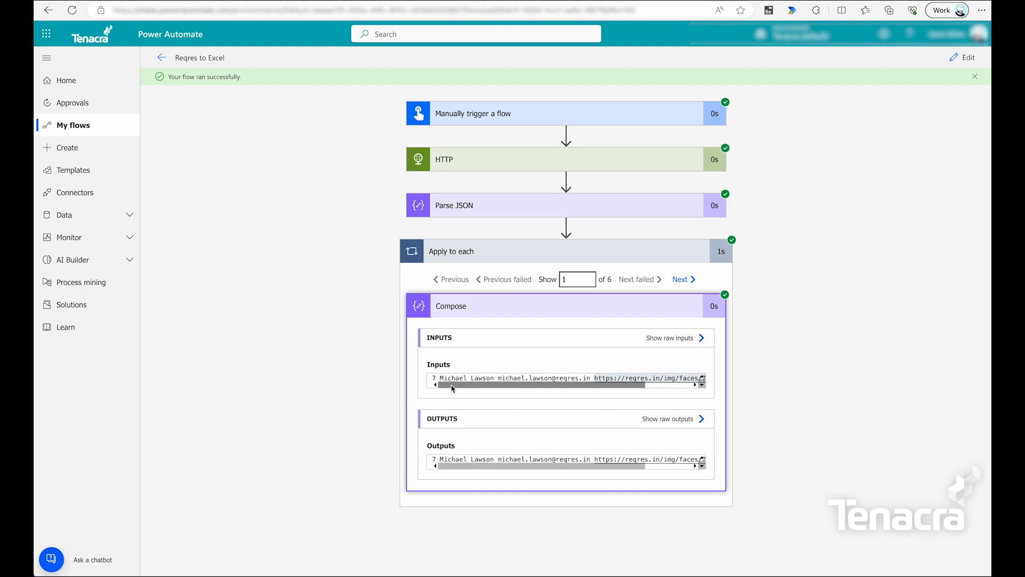
Step through loop iterations two to four, then switch the flow to edit mode.
{"action": "left_click", "coordinate": [682, 281]}
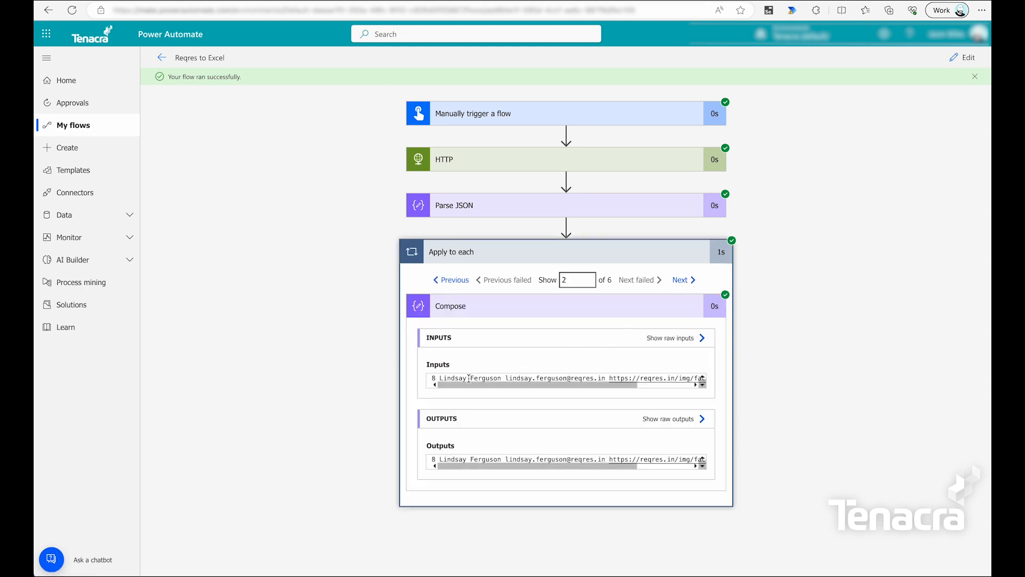
{"action": "left_click", "coordinate": [676, 281]}
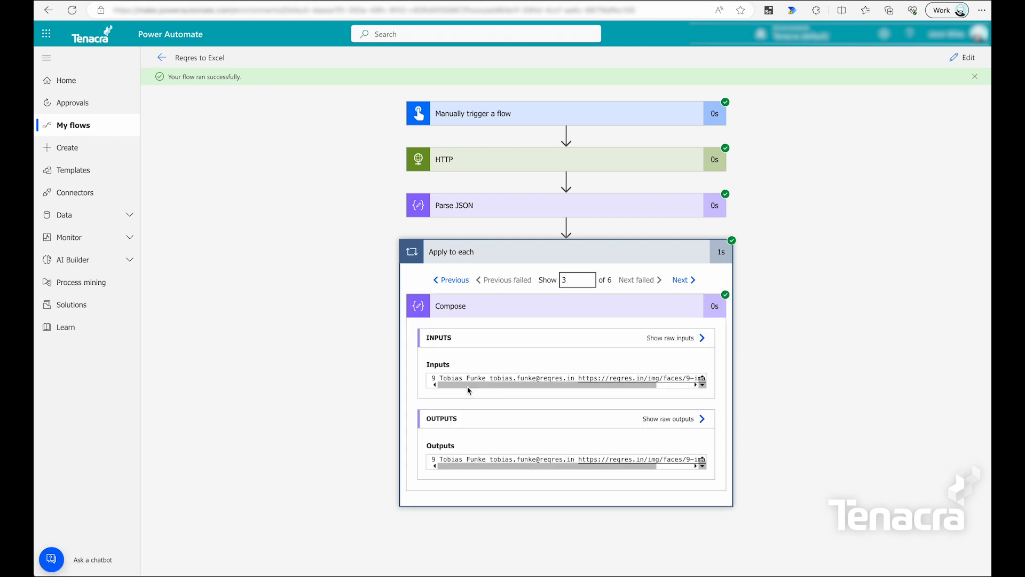
{"action": "left_click", "coordinate": [683, 283]}
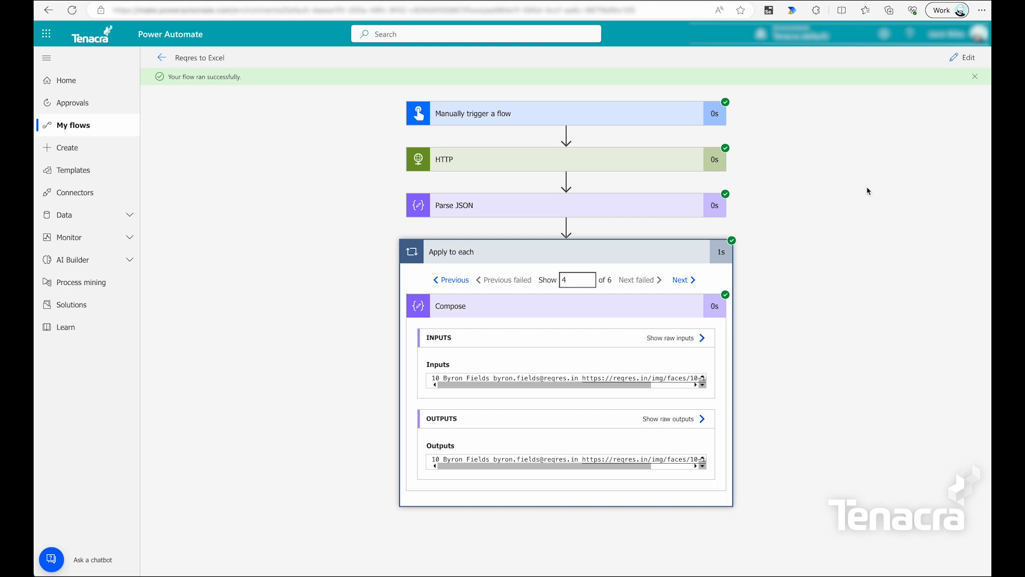
{"action": "left_click", "coordinate": [964, 58]}
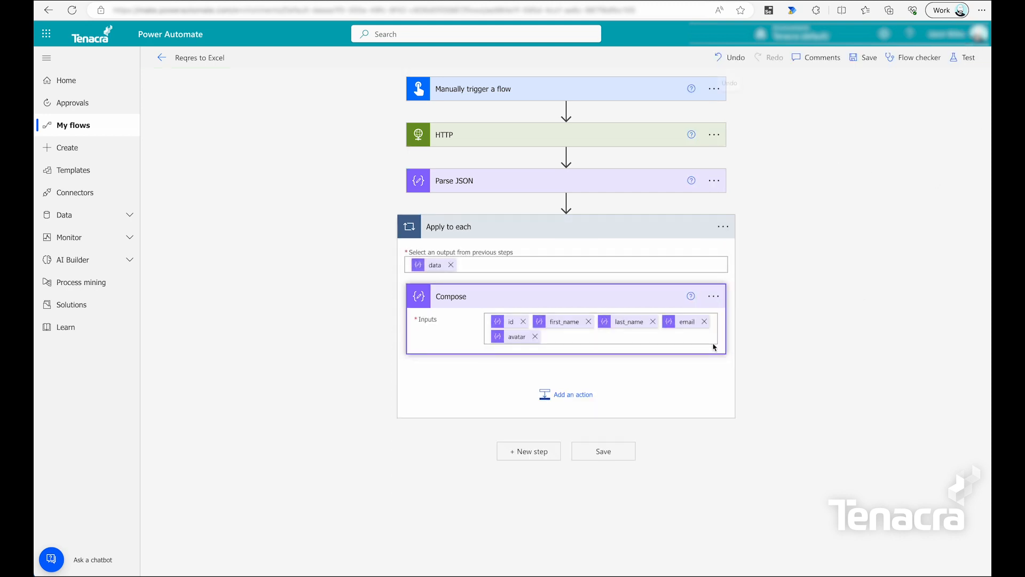
Add the Excel Online (Business) 'Add a row into a table' action inside the loop after Compose.
{"action": "left_click", "coordinate": [580, 399]}
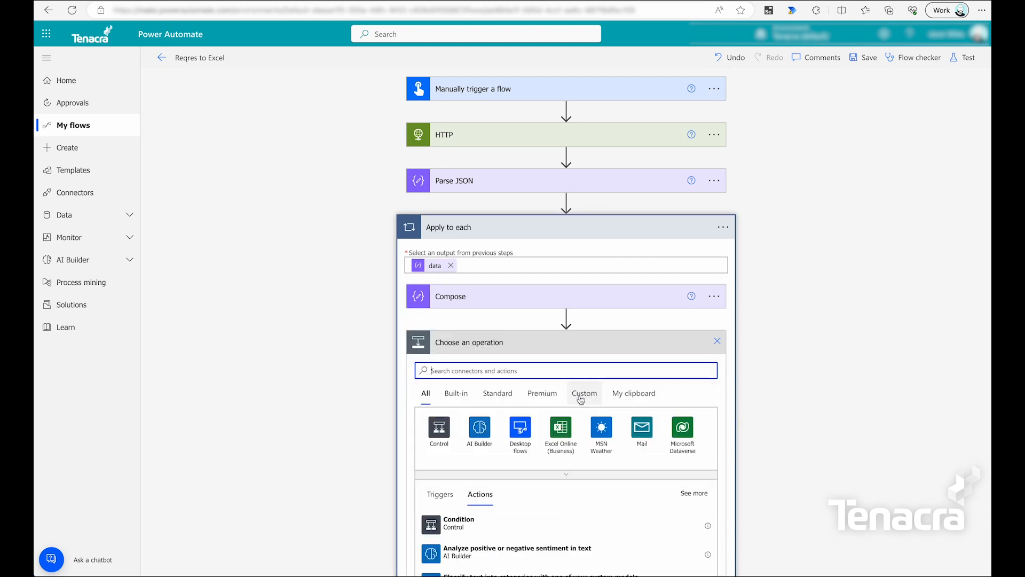
{"action": "type", "text": "excel"}
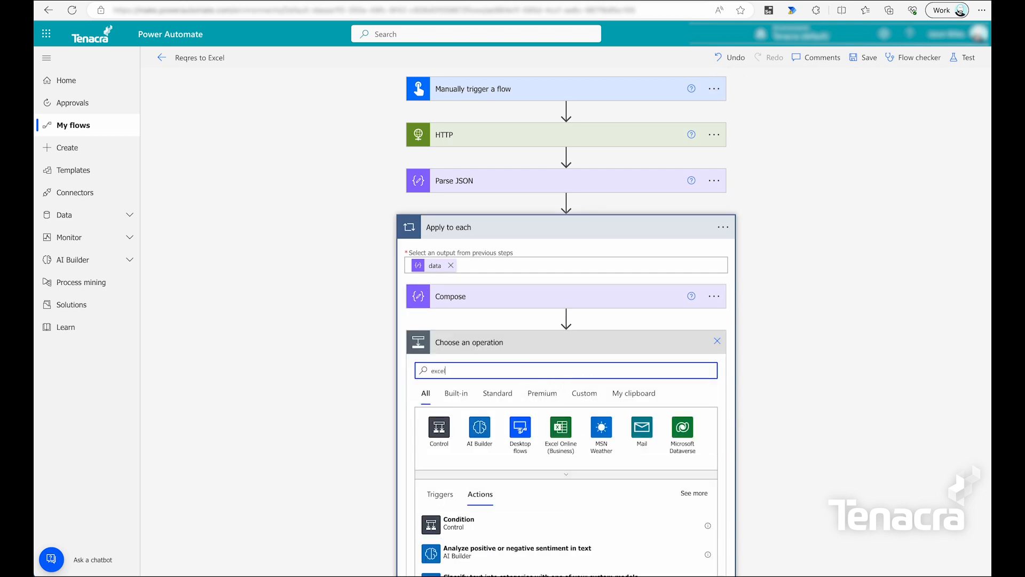
{"action": "scroll", "coordinate": [757, 434], "scroll_direction": "down", "scroll_amount": 2}
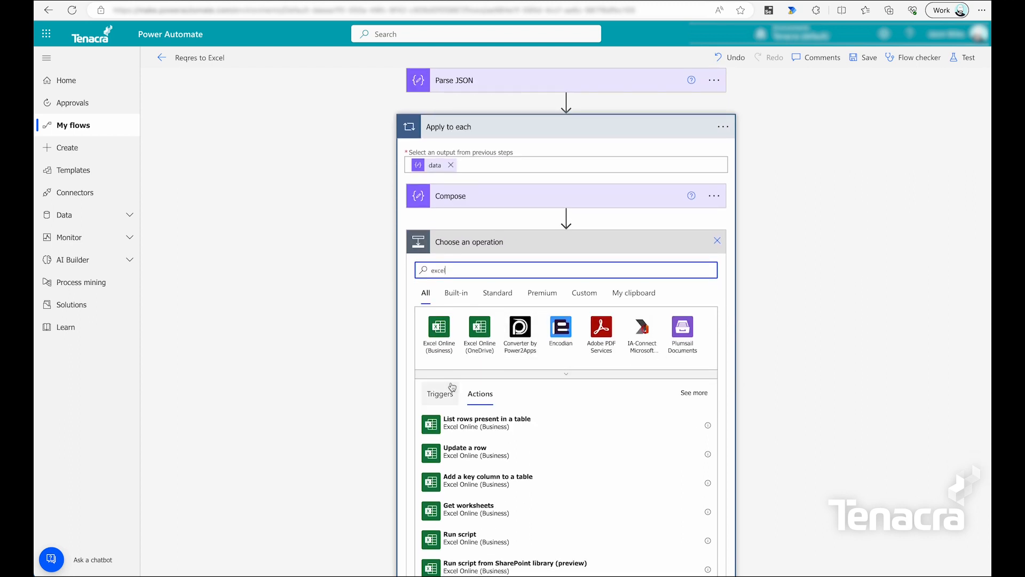
{"action": "left_click", "coordinate": [439, 329]}
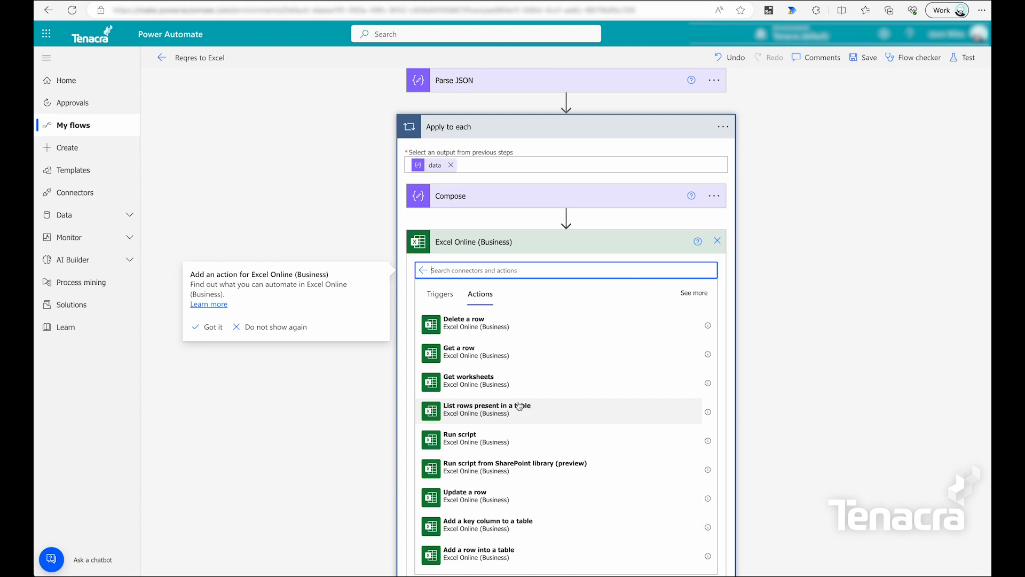
{"action": "scroll", "coordinate": [511, 433], "scroll_direction": "down", "scroll_amount": 3}
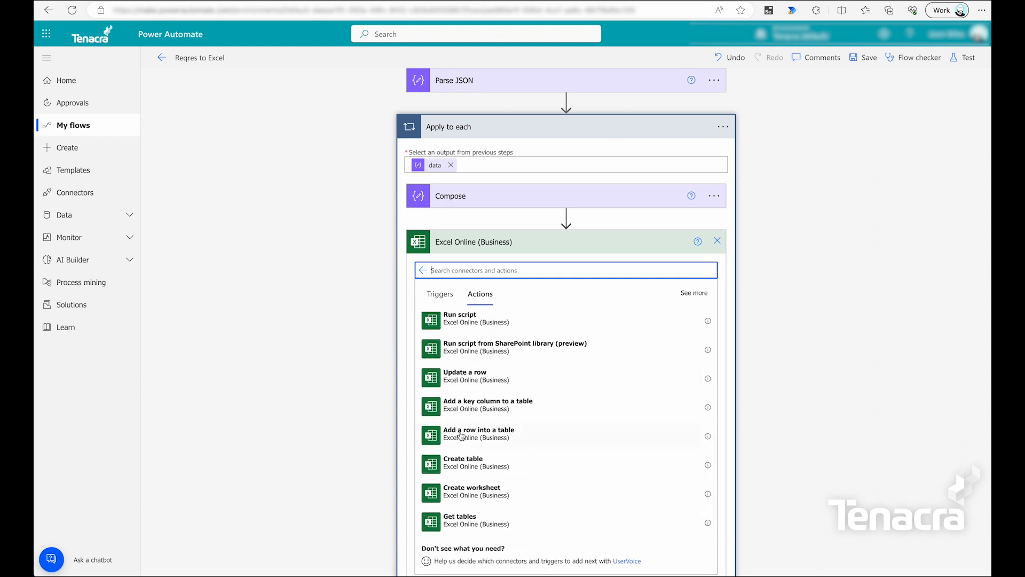
{"action": "left_click", "coordinate": [498, 434]}
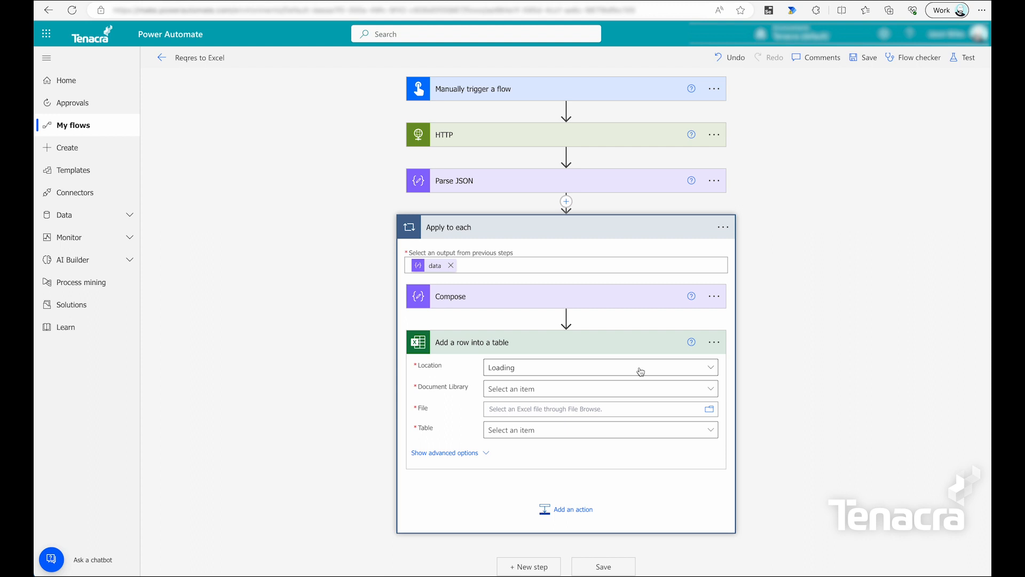
Target Table1 of /Reqres/Reqres.xlsx in the OneDrive library on OneDrive for Business.
{"action": "left_click", "coordinate": [679, 372]}
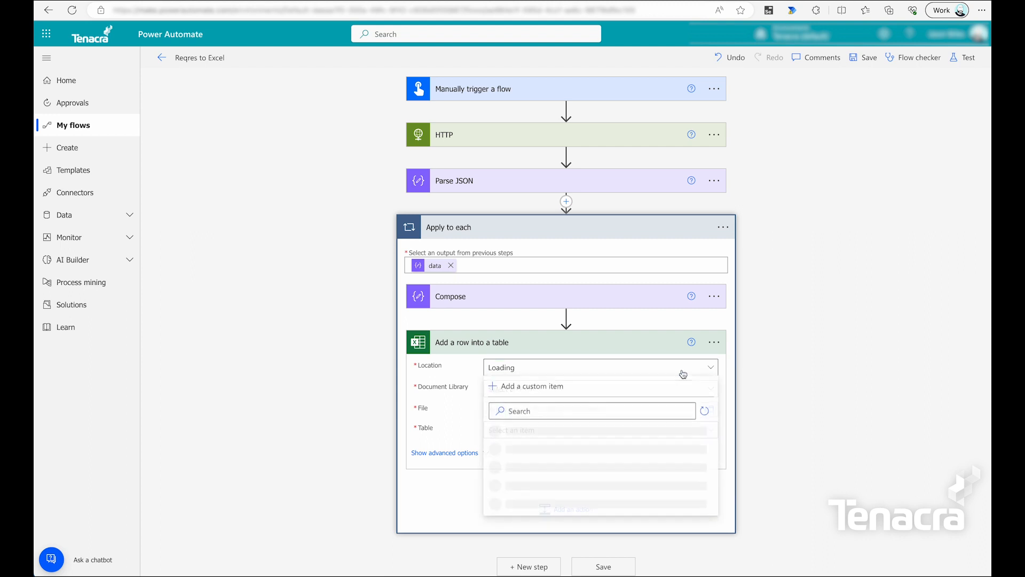
{"action": "left_click", "coordinate": [682, 368]}
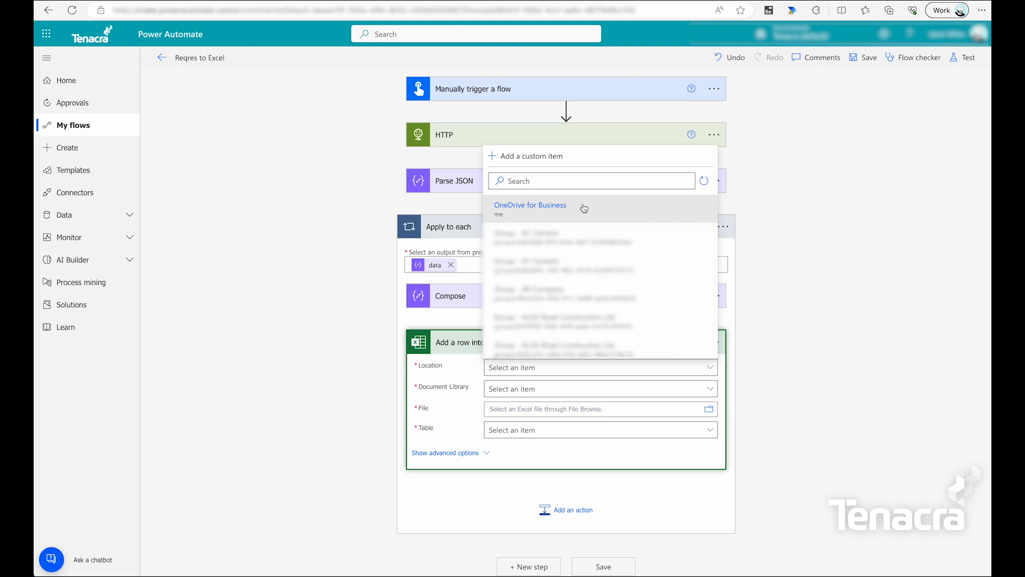
{"action": "left_click", "coordinate": [584, 208]}
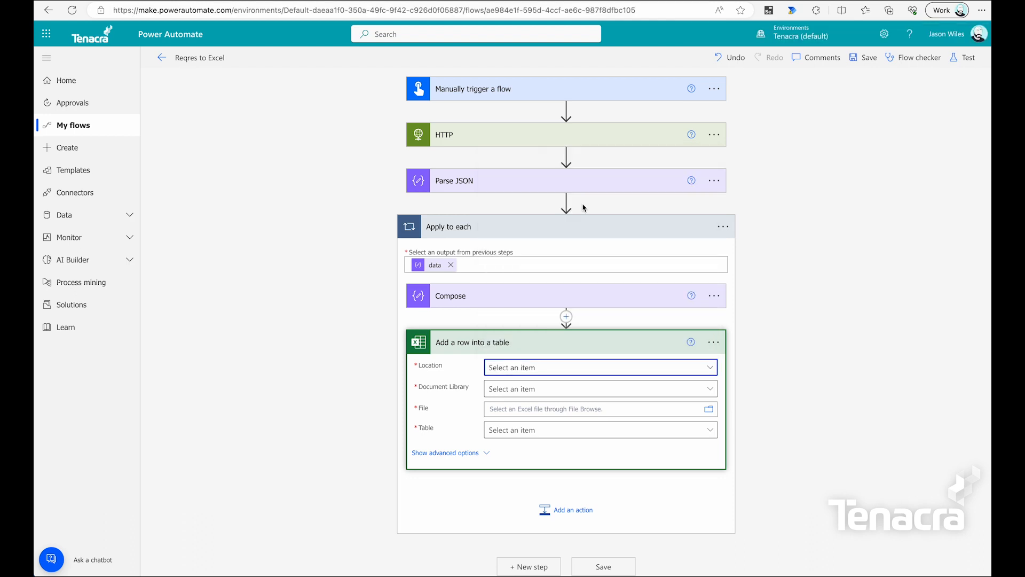
{"action": "left_click", "coordinate": [714, 388]}
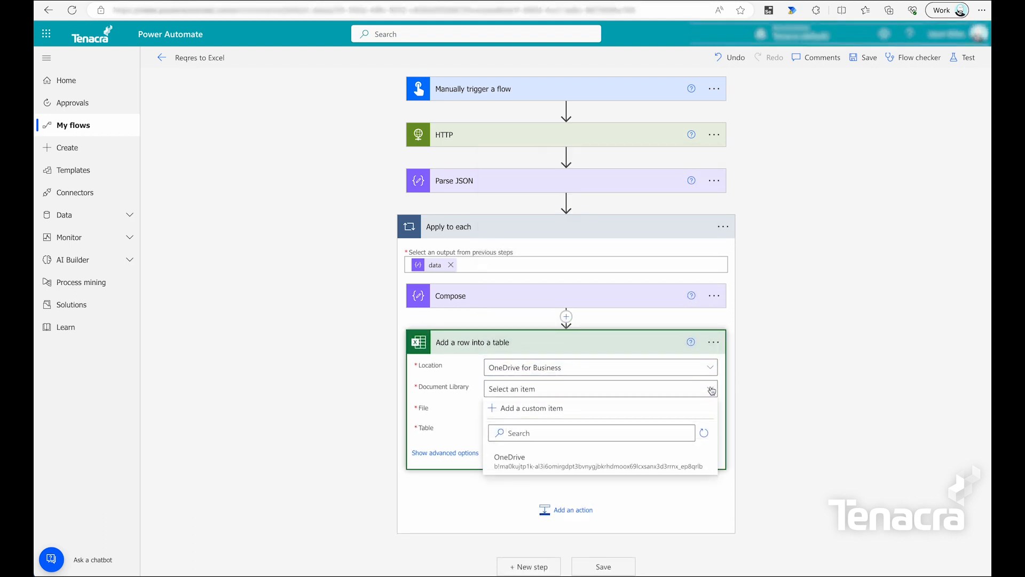
{"action": "left_click", "coordinate": [513, 465]}
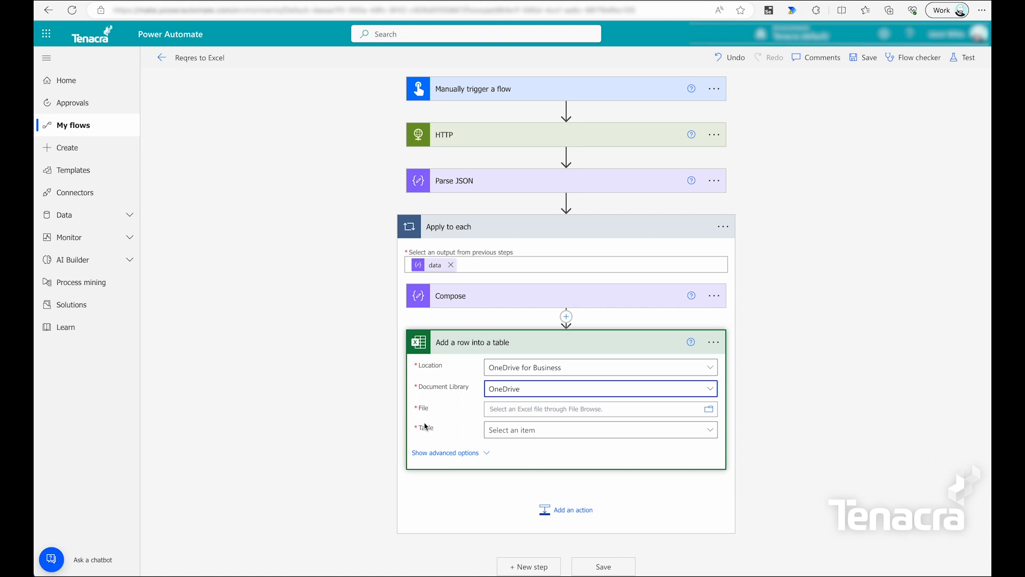
{"action": "left_click", "coordinate": [709, 410]}
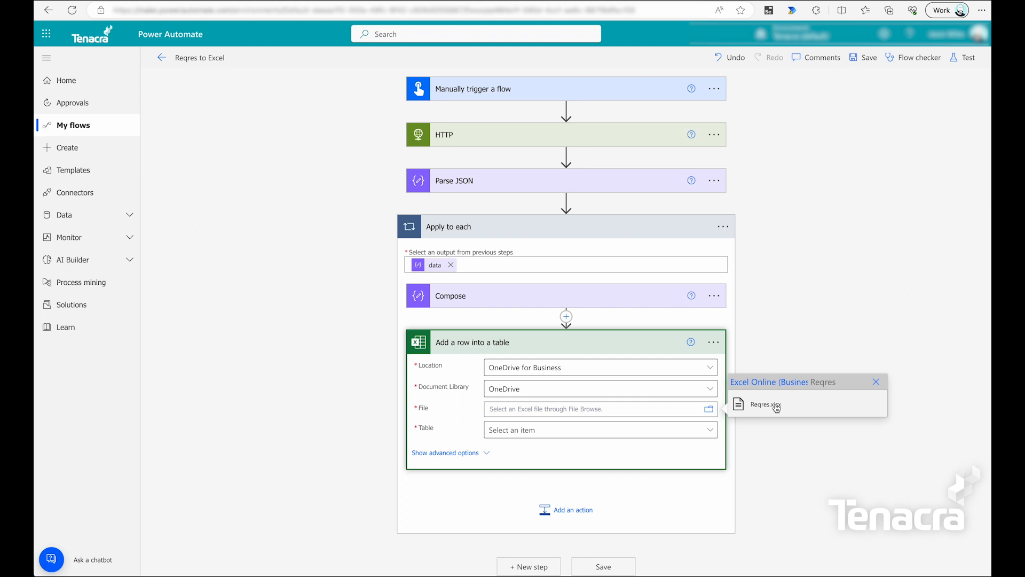
{"action": "left_click", "coordinate": [777, 407]}
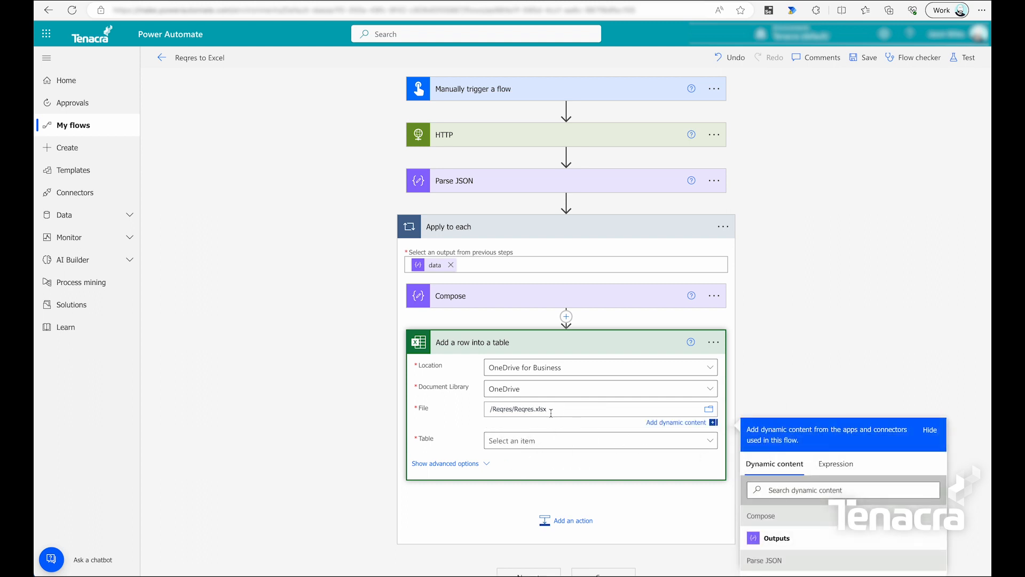
{"action": "left_click", "coordinate": [679, 443]}
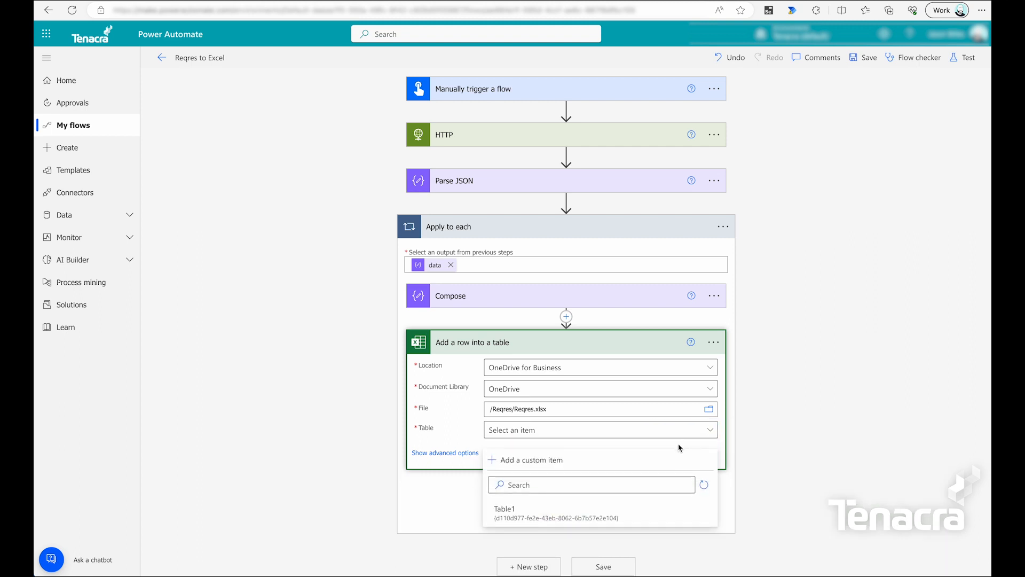
{"action": "left_click", "coordinate": [610, 516]}
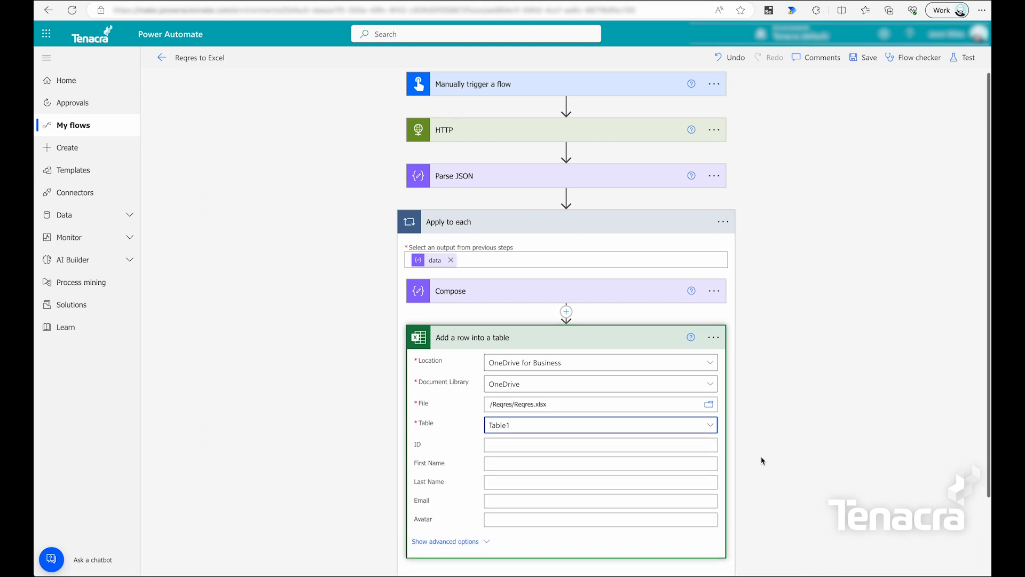
{"action": "scroll", "coordinate": [764, 461], "scroll_direction": "down", "scroll_amount": 2}
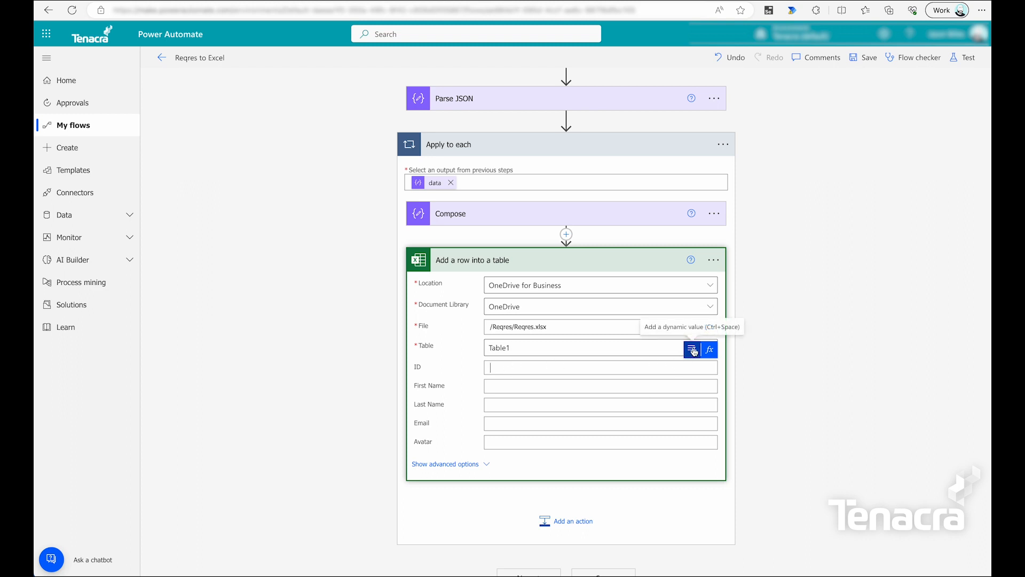
Fill the ID, First Name and Last Name fields with the parsed id, first_name and last_name.
{"action": "left_click", "coordinate": [693, 350]}
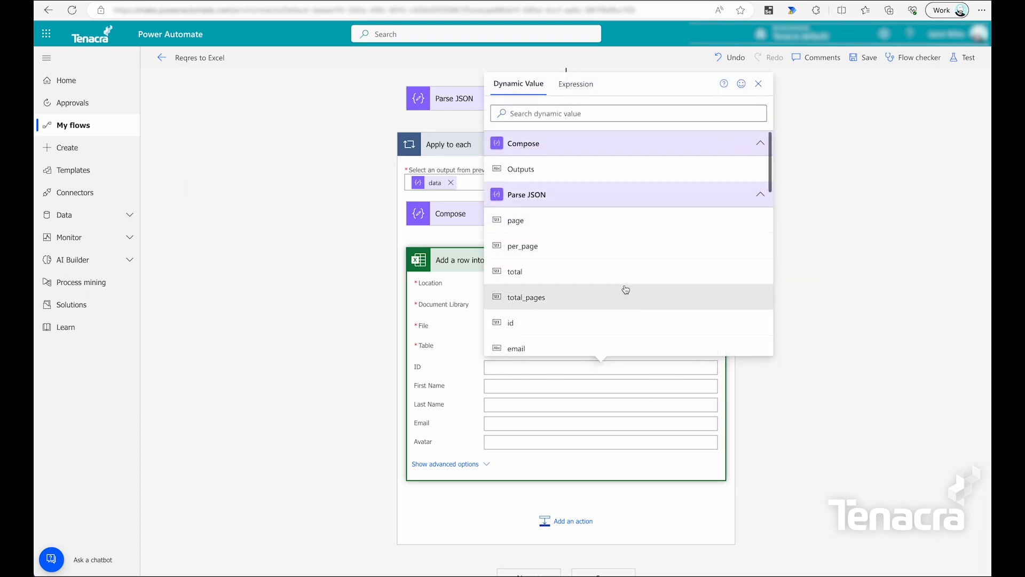
{"action": "scroll", "coordinate": [640, 309], "scroll_direction": "down", "scroll_amount": 3}
{"action": "scroll", "coordinate": [641, 309], "scroll_direction": "up", "scroll_amount": 3}
{"action": "left_click", "coordinate": [591, 326]}
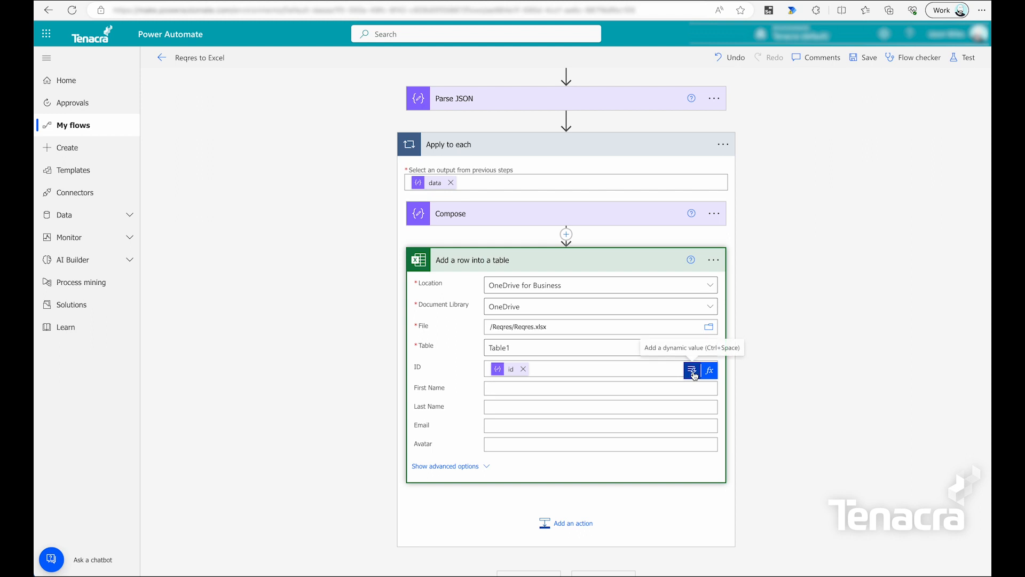
{"action": "left_click", "coordinate": [694, 374]}
{"action": "scroll", "coordinate": [624, 334], "scroll_direction": "down", "scroll_amount": 3}
{"action": "left_click", "coordinate": [625, 333]}
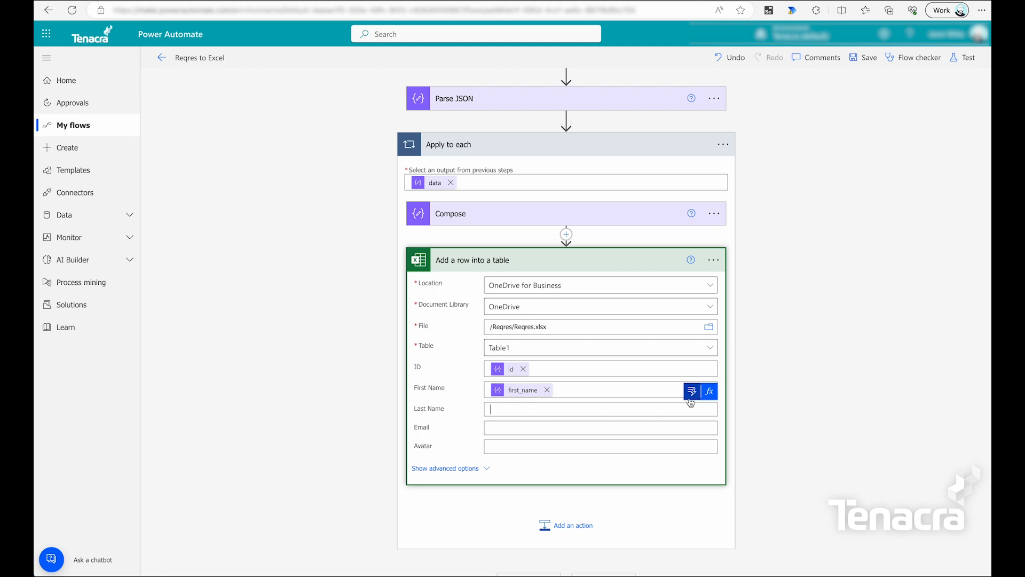
{"action": "left_click", "coordinate": [691, 392]}
{"action": "scroll", "coordinate": [642, 337], "scroll_direction": "down", "scroll_amount": 2}
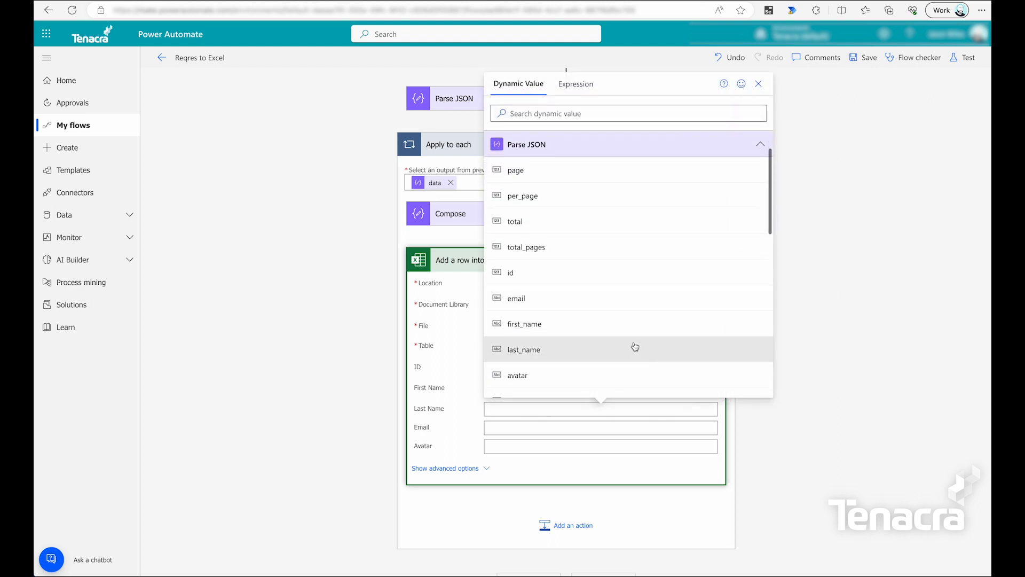
{"action": "left_click", "coordinate": [633, 347]}
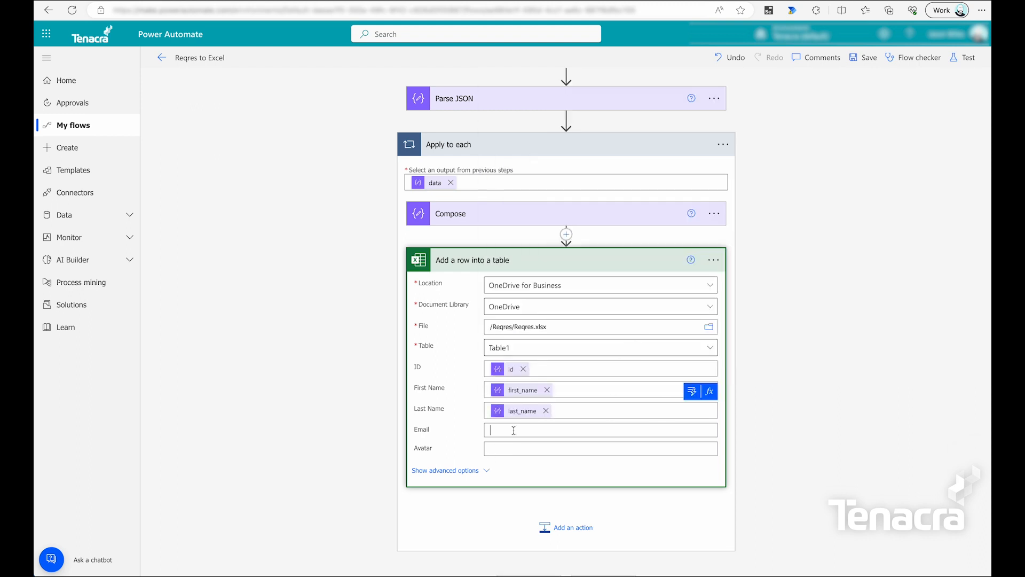
Fill Email and Avatar with the parsed email and avatar, then save the flow.
{"action": "left_click", "coordinate": [692, 411]}
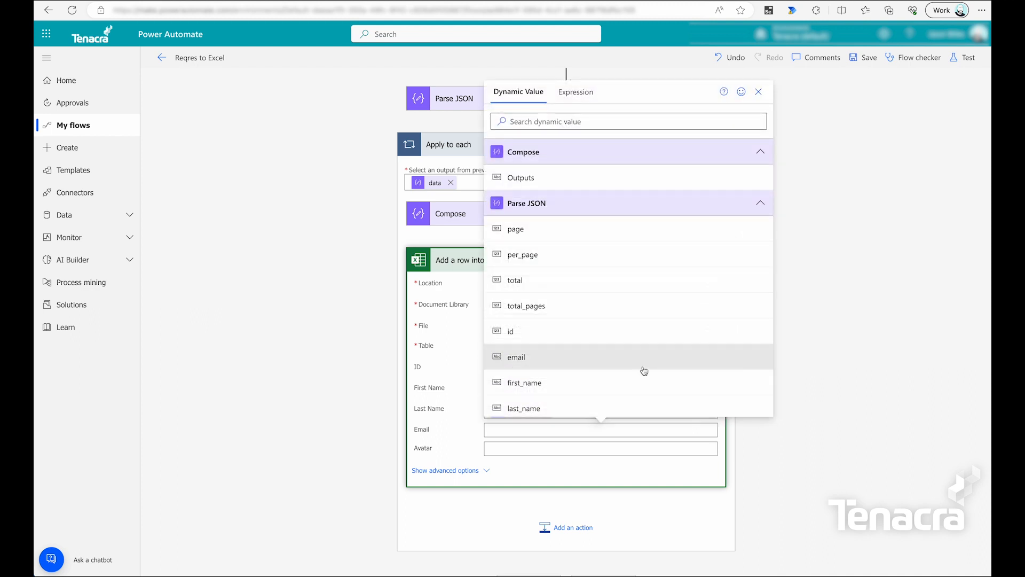
{"action": "left_click", "coordinate": [643, 364]}
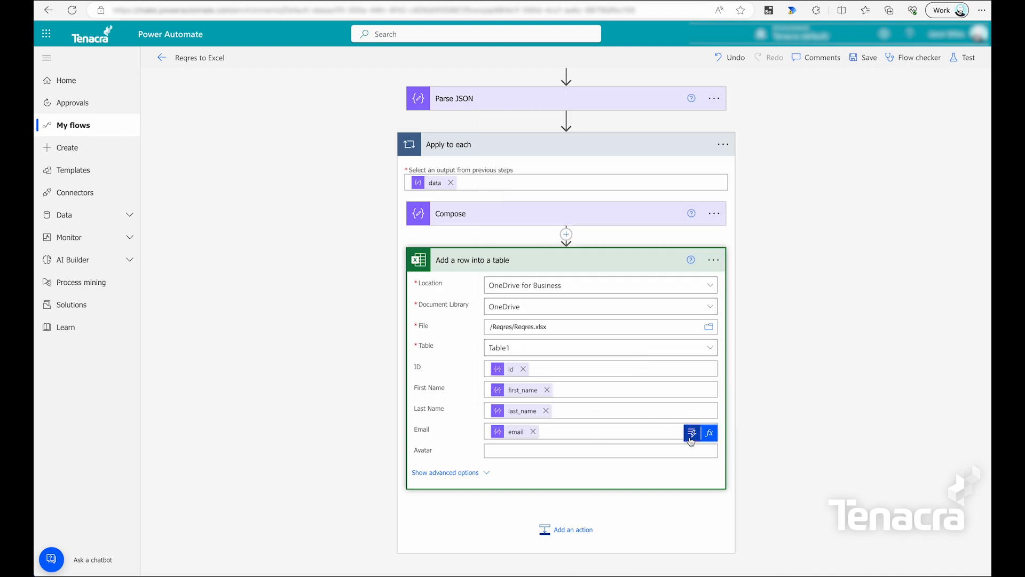
{"action": "left_click", "coordinate": [691, 431]}
{"action": "scroll", "coordinate": [637, 380], "scroll_direction": "down", "scroll_amount": 1}
{"action": "scroll", "coordinate": [637, 380], "scroll_direction": "down", "scroll_amount": 2}
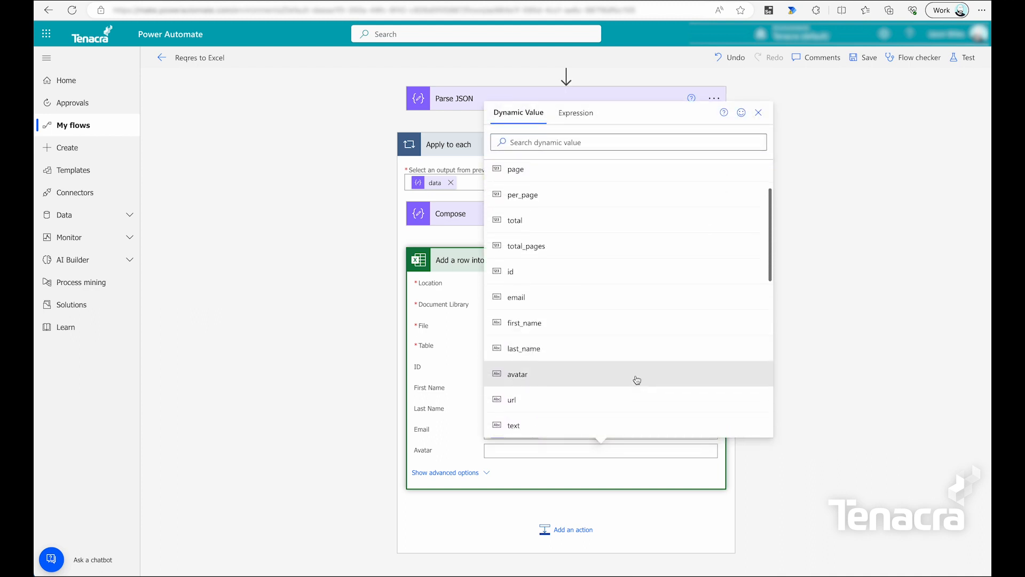
{"action": "left_click", "coordinate": [631, 375]}
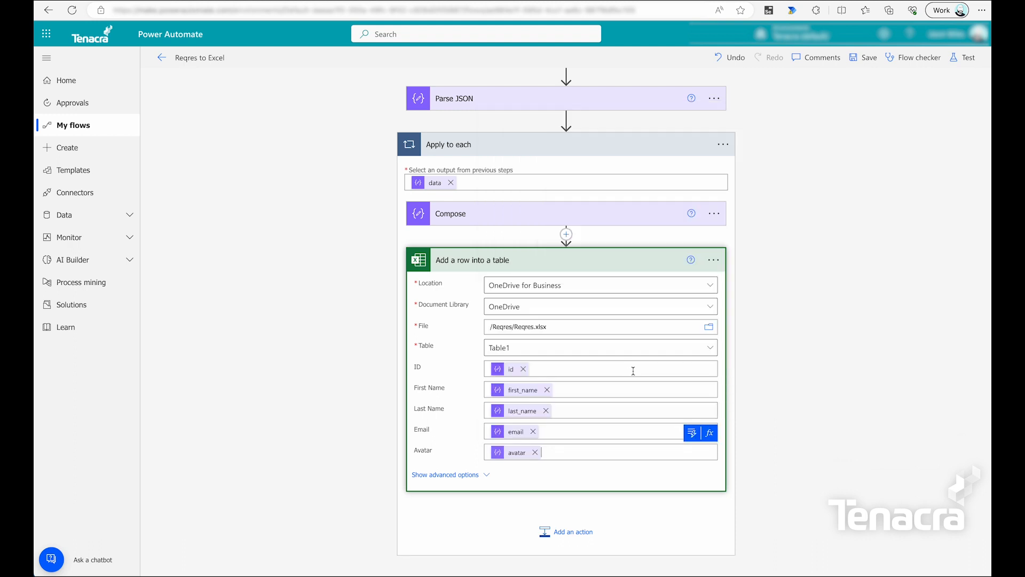
{"action": "left_click", "coordinate": [862, 58]}
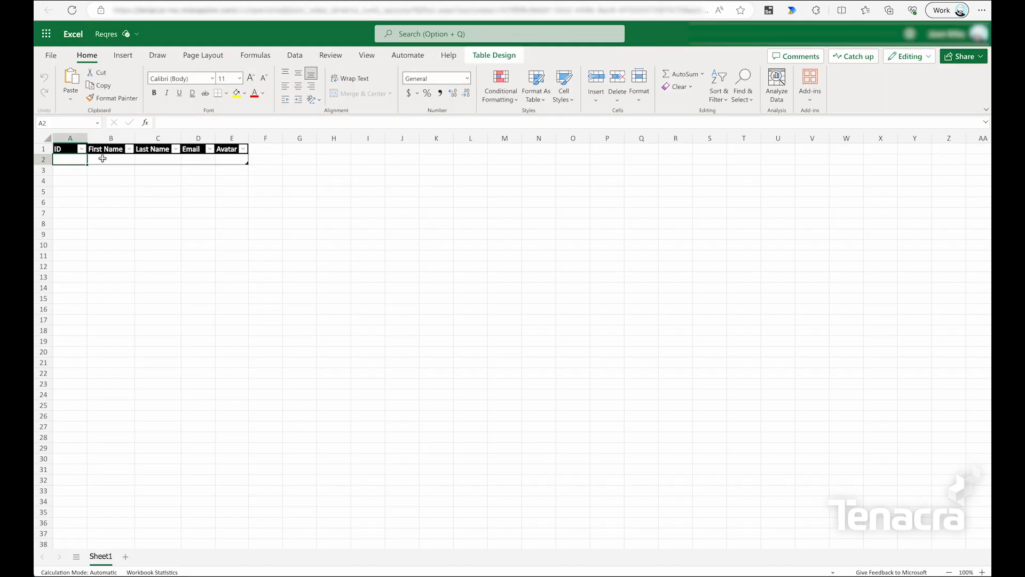
Wait for the save to complete until the 'Your flow is ready to go' banner appears.
{"action": "left_click", "coordinate": [102, 159]}
{"action": "left_click", "coordinate": [150, 159]}
{"action": "left_click", "coordinate": [197, 157]}
{"action": "left_click", "coordinate": [233, 158]}
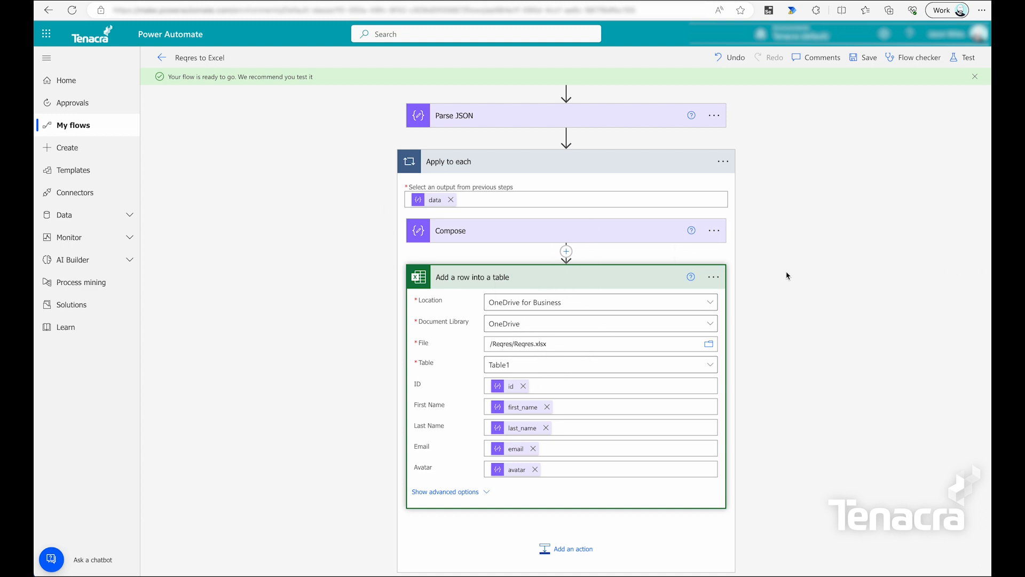
Start a manual test run of the Reqres to Excel flow and run it.
{"action": "left_click", "coordinate": [962, 57]}
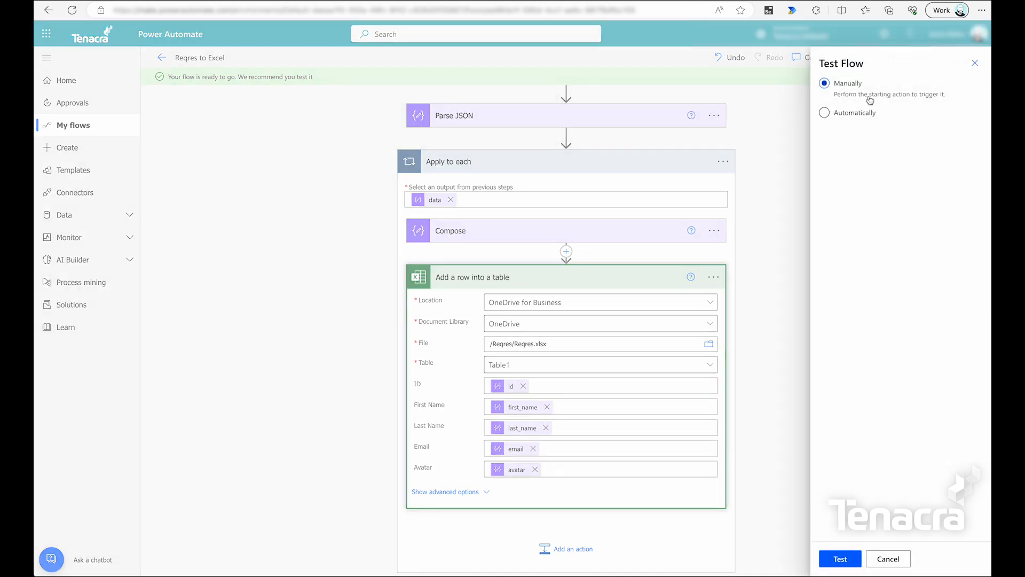
{"action": "left_click", "coordinate": [842, 562]}
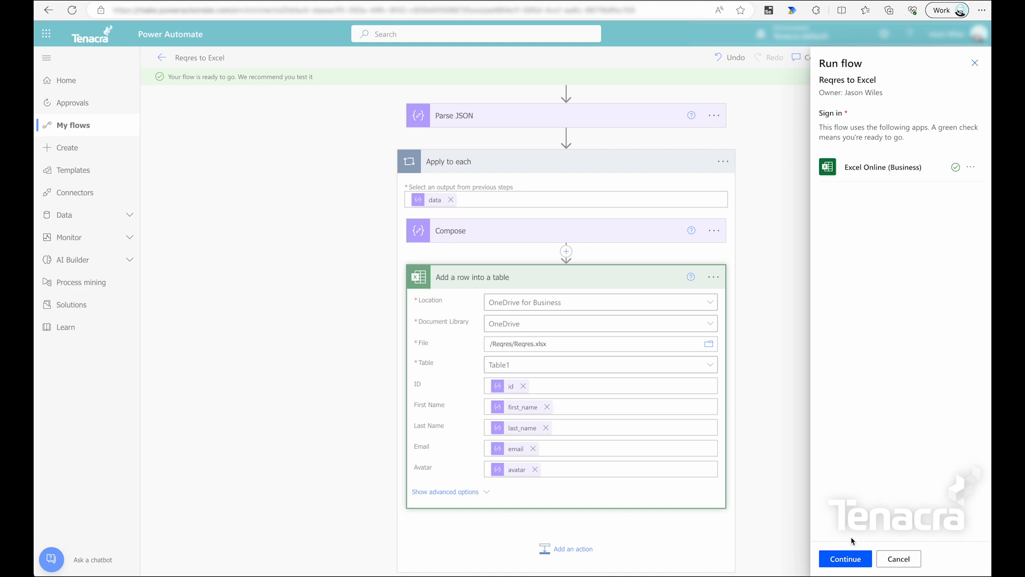
{"action": "left_click", "coordinate": [848, 559]}
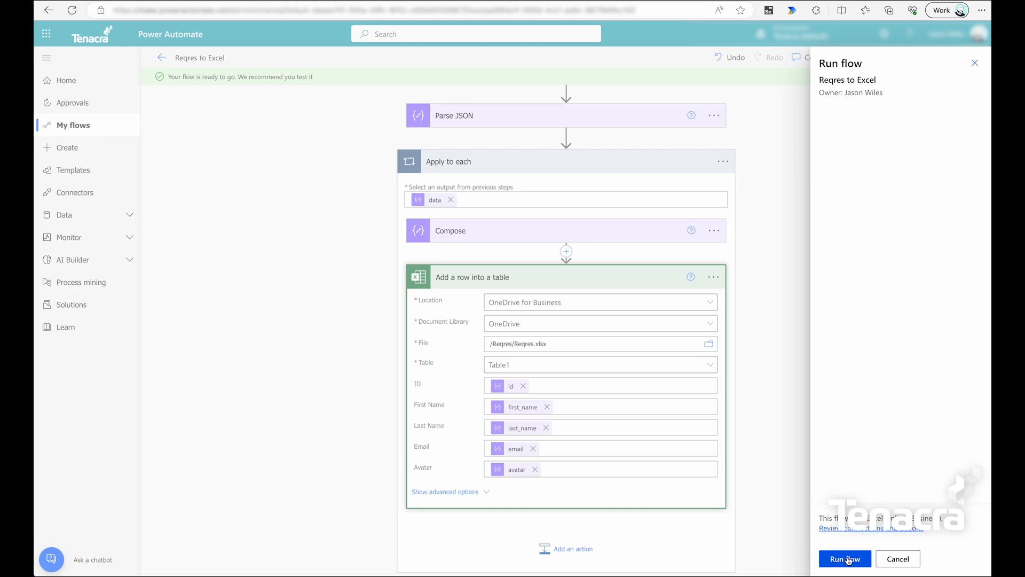
{"action": "left_click", "coordinate": [848, 559]}
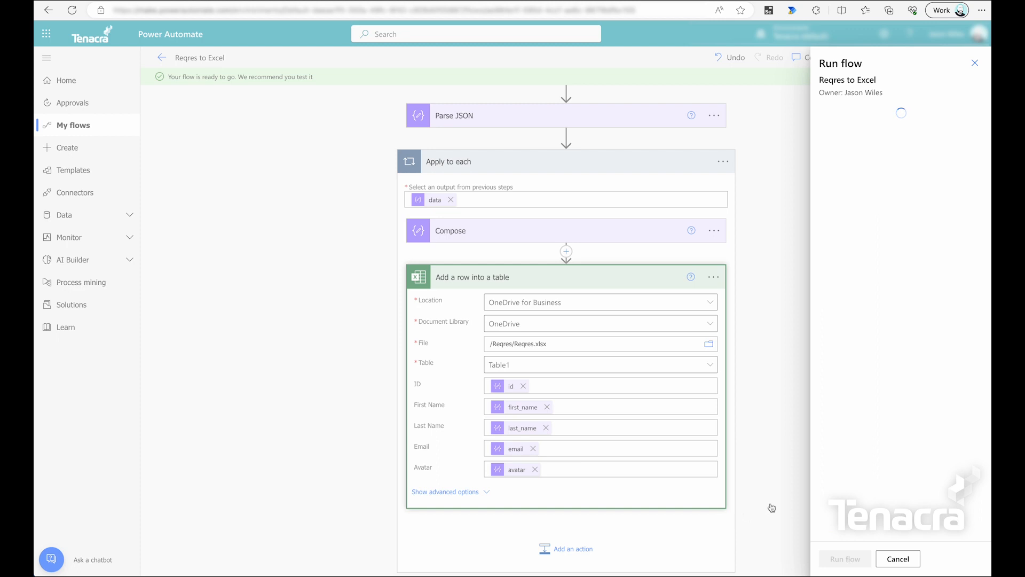
{"action": "left_click", "coordinate": [841, 559]}
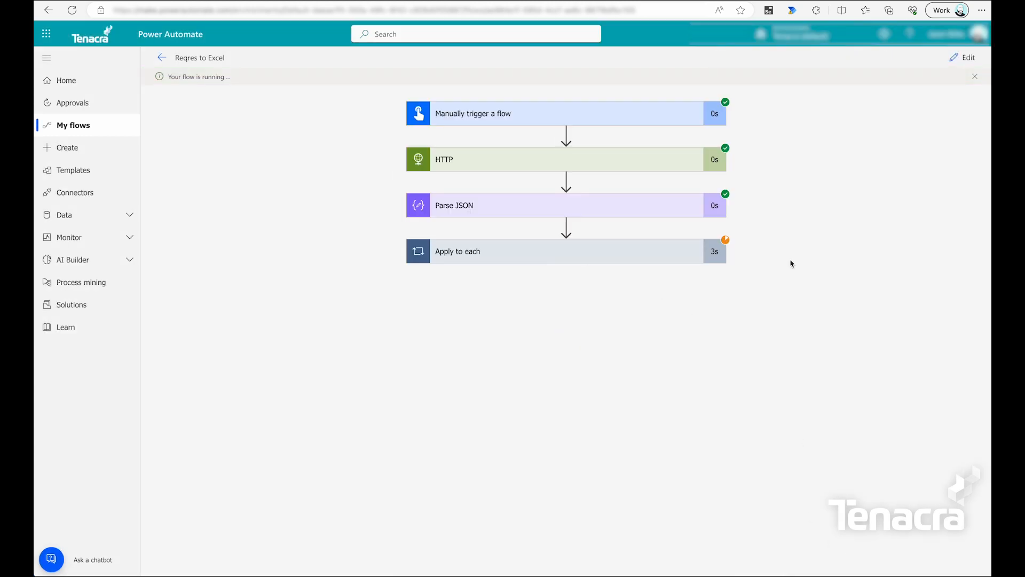
Expand Apply to each, Compose and Add a row into a table in the run details.
{"action": "left_click", "coordinate": [690, 254]}
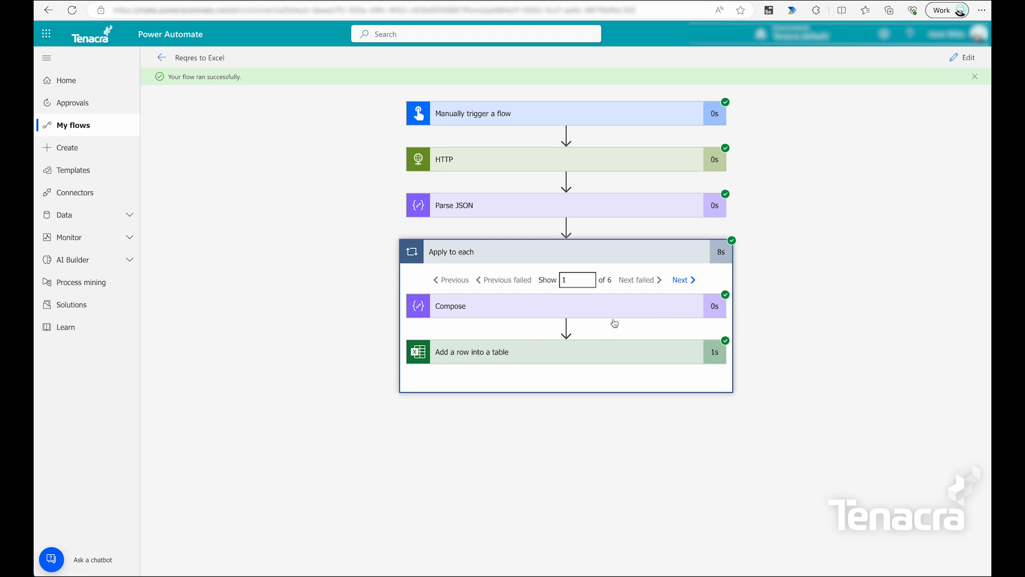
{"action": "left_click", "coordinate": [664, 312]}
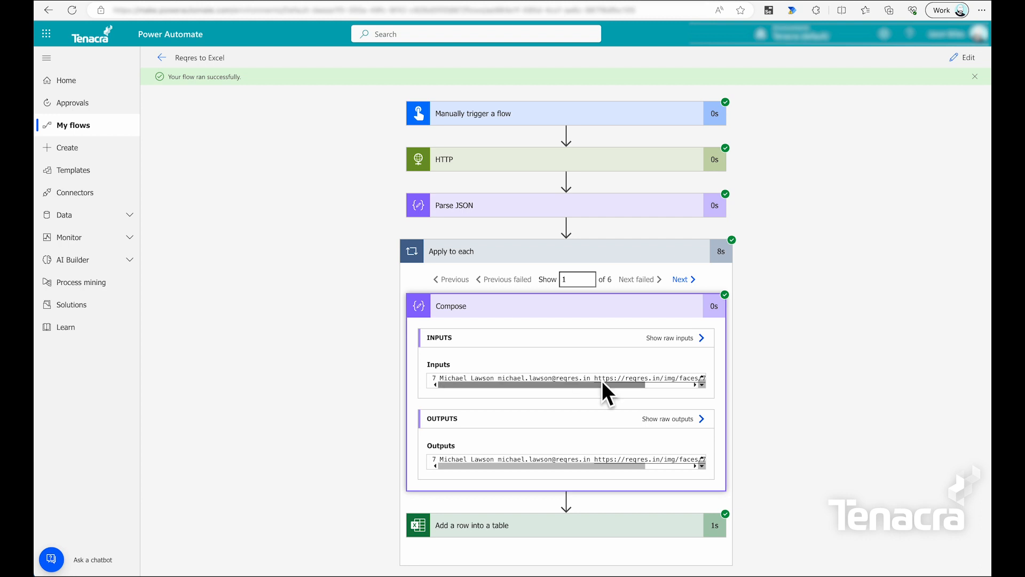
{"action": "scroll", "coordinate": [481, 443], "scroll_direction": "down", "scroll_amount": 1}
{"action": "left_click", "coordinate": [487, 511]}
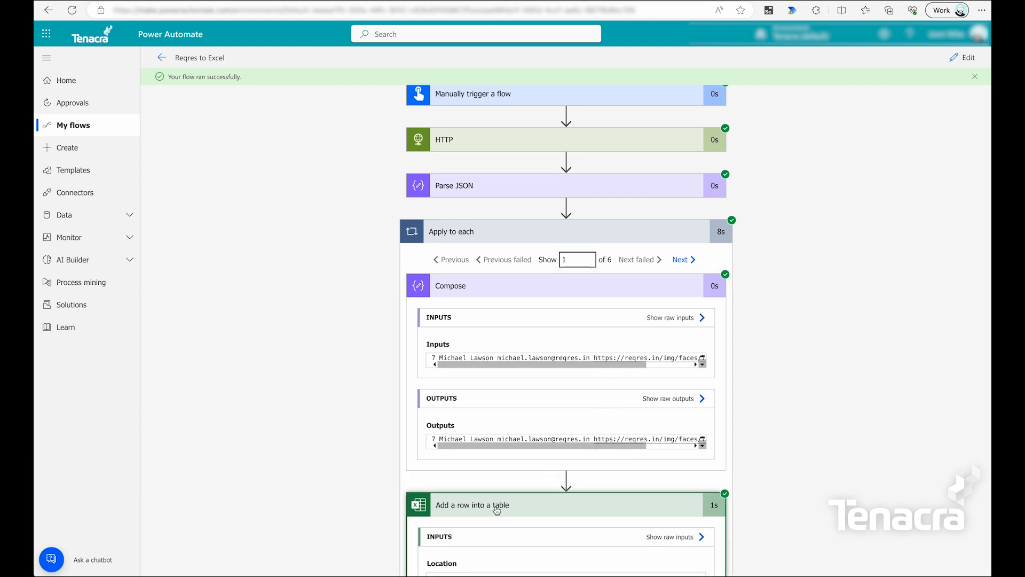
Select the name and email values sent to the Excel table to check them.
{"action": "scroll", "coordinate": [494, 510], "scroll_direction": "down", "scroll_amount": 4}
{"action": "scroll", "coordinate": [487, 403], "scroll_direction": "down", "scroll_amount": 4}
{"action": "left_click_drag", "start_coordinate": [446, 327], "coordinate": [397, 327]}
{"action": "left_click_drag", "start_coordinate": [472, 362], "coordinate": [426, 370]}
{"action": "left_click_drag", "start_coordinate": [476, 397], "coordinate": [420, 400]}
{"action": "left_click_drag", "start_coordinate": [535, 442], "coordinate": [383, 443]}
{"action": "left_click", "coordinate": [484, 441]}
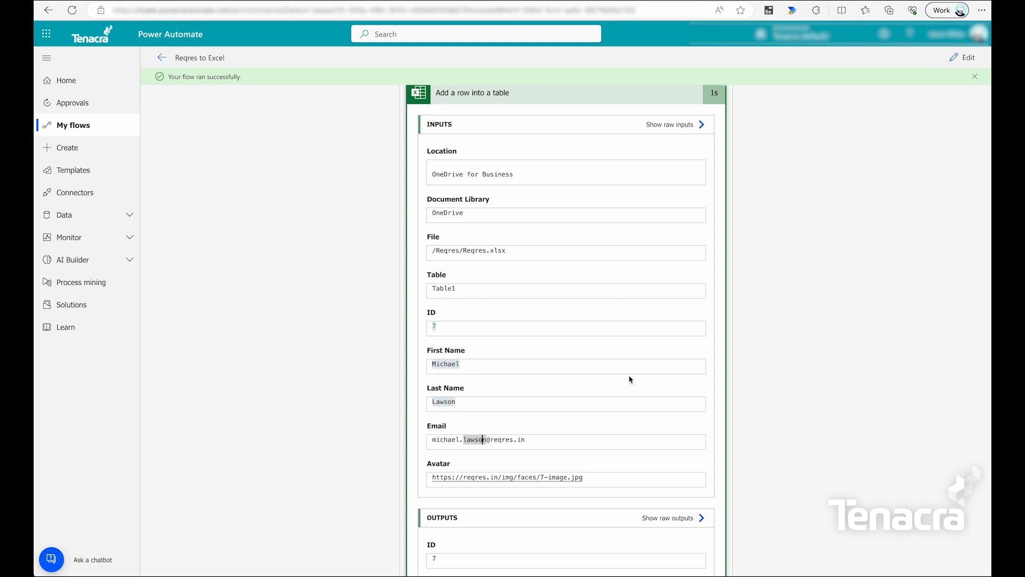
In the Reqres workbook, show recent changes and autofit all columns to the user data.
{"action": "left_click", "coordinate": [555, 0]}
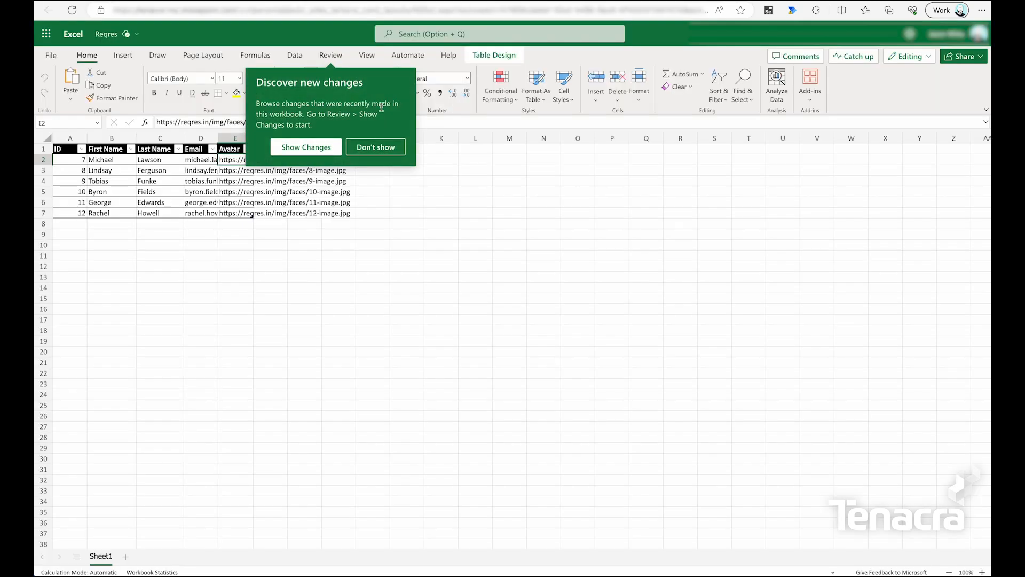
{"action": "left_click", "coordinate": [311, 152]}
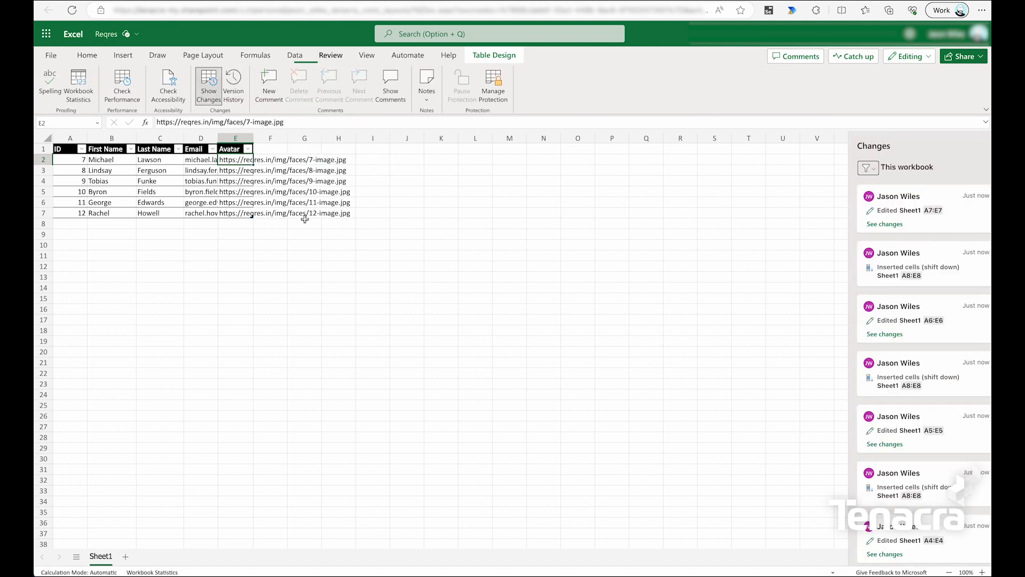
{"action": "left_click", "coordinate": [43, 138]}
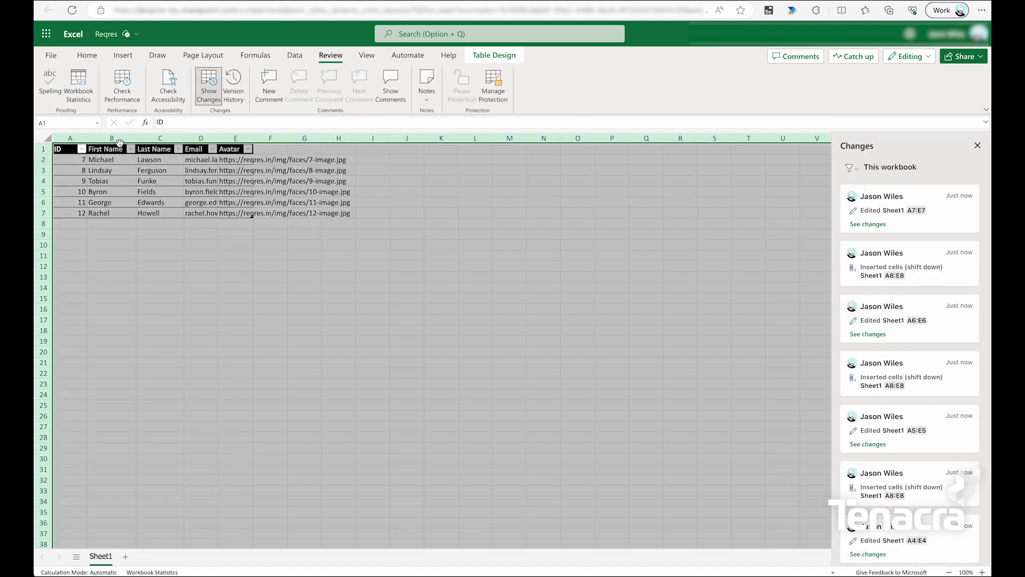
{"action": "double_click", "coordinate": [136, 138]}
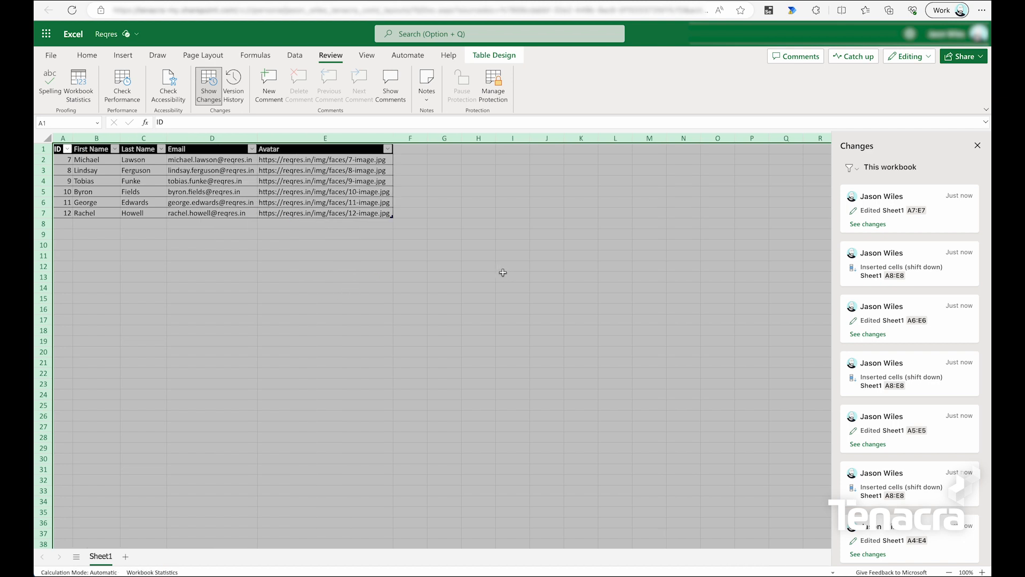
{"action": "left_click", "coordinate": [429, 213]}
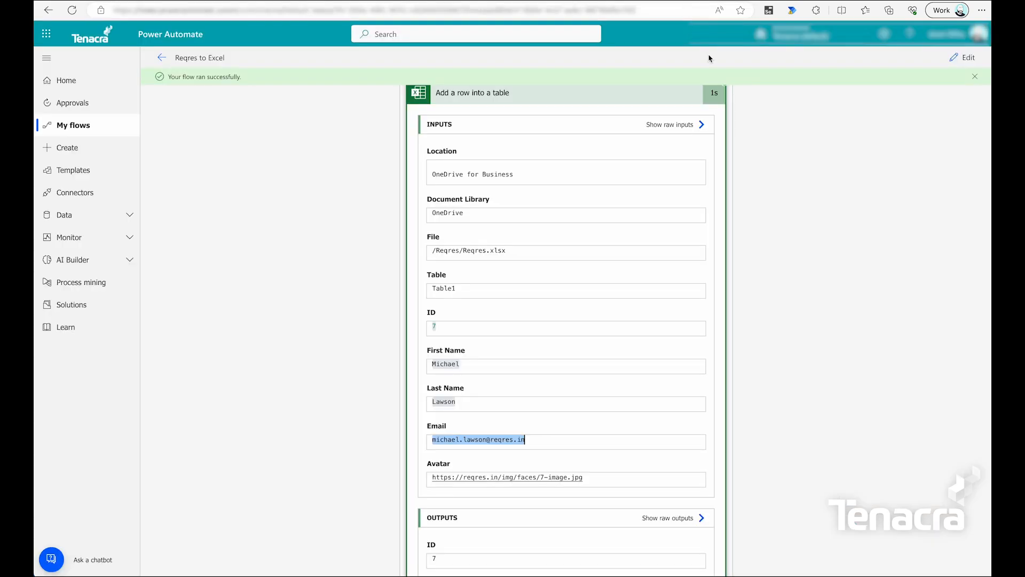
Rerun the flow as a manual test and expand Apply to each in the new run.
{"action": "left_click", "coordinate": [965, 59]}
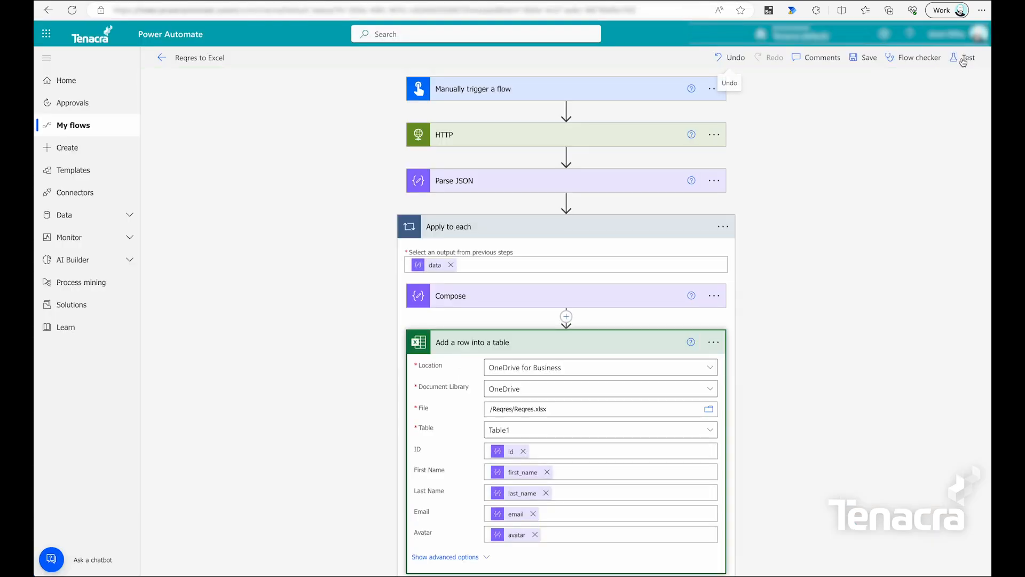
{"action": "left_click", "coordinate": [963, 60]}
{"action": "left_click", "coordinate": [841, 558]}
{"action": "left_click", "coordinate": [842, 564]}
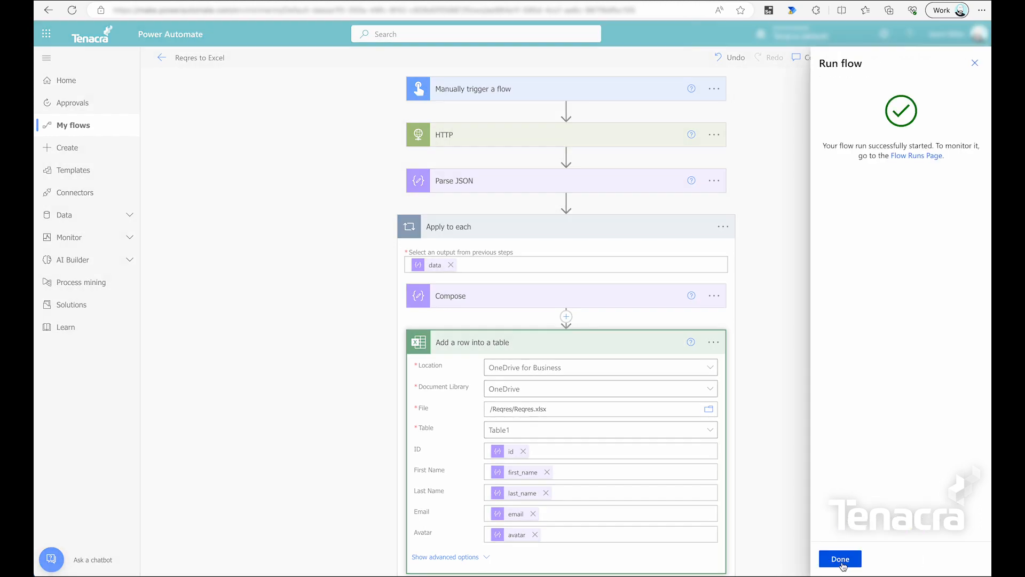
{"action": "left_click", "coordinate": [840, 558]}
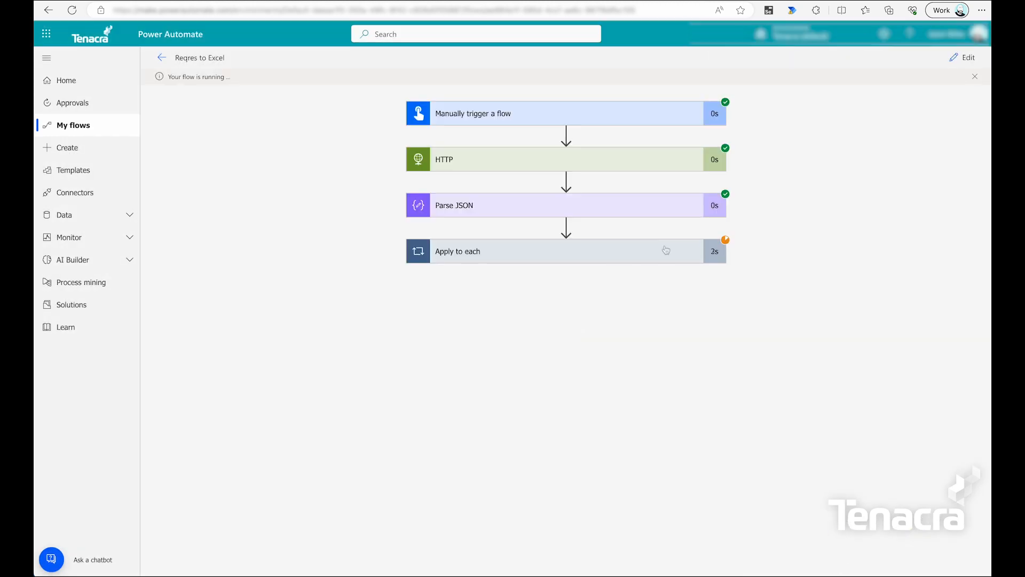
{"action": "left_click", "coordinate": [666, 250]}
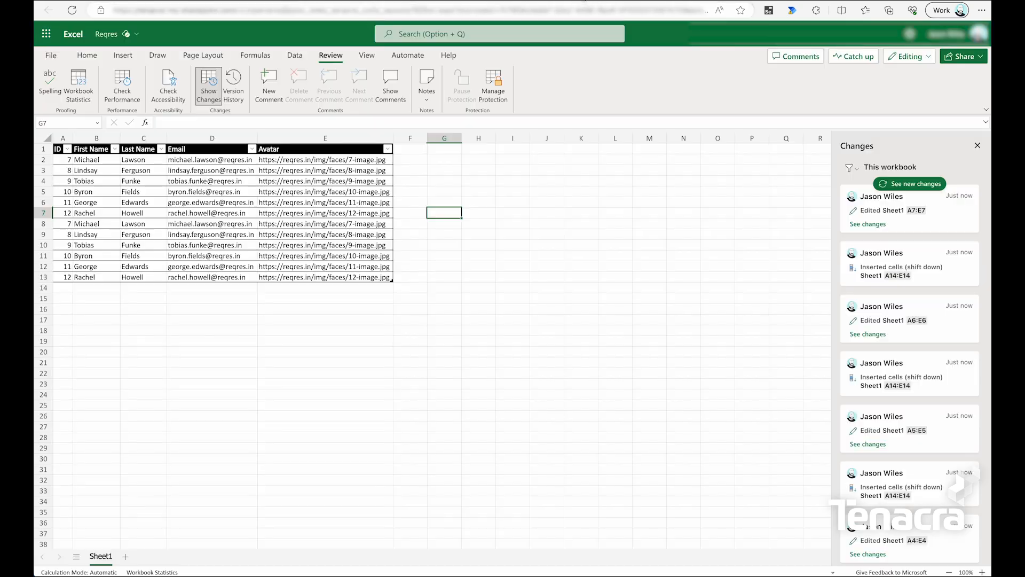
Select rows 8–13 holding the duplicated user entries.
{"action": "left_click_drag", "start_coordinate": [59, 224], "coordinate": [59, 277]}
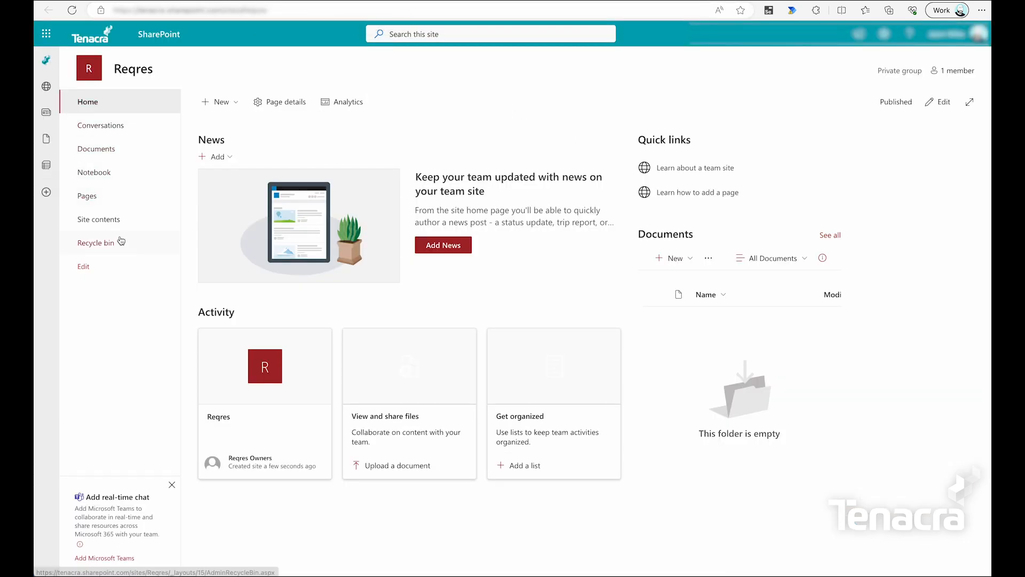
From Site contents, create a blank list named 'Reqres'.
{"action": "left_click", "coordinate": [118, 220]}
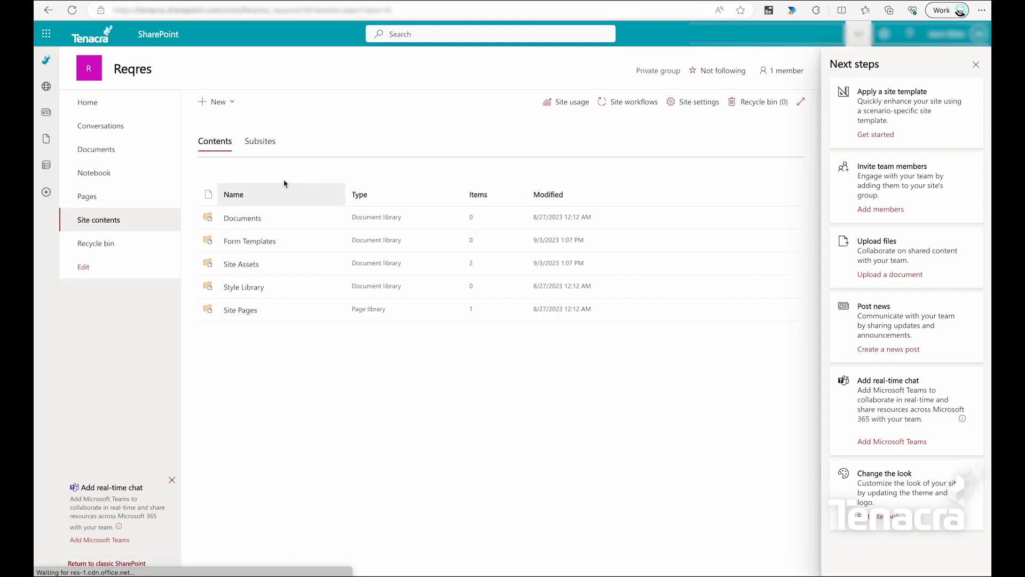
{"action": "left_click", "coordinate": [218, 102]}
{"action": "left_click", "coordinate": [207, 122]}
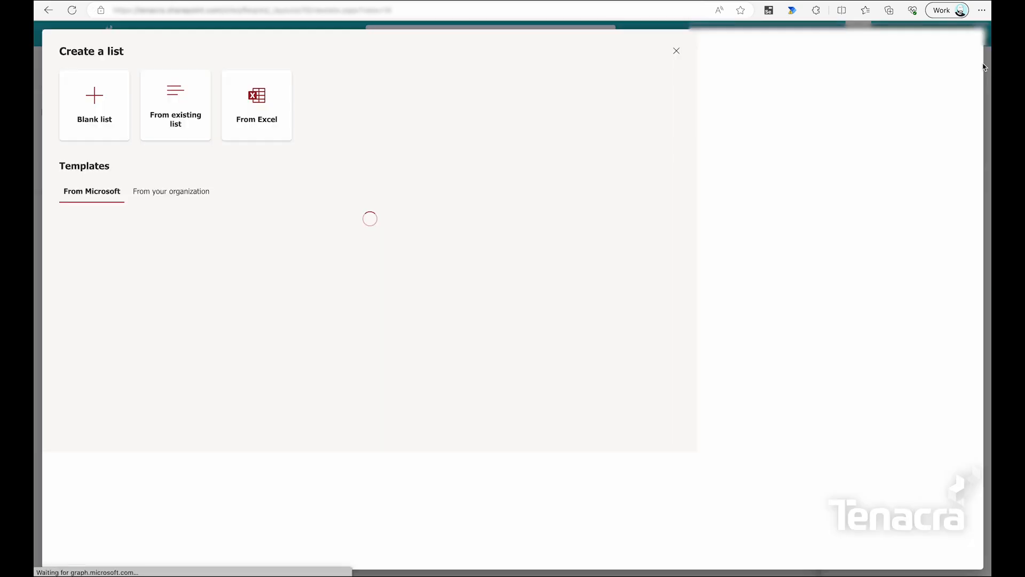
{"action": "left_click", "coordinate": [239, 167]}
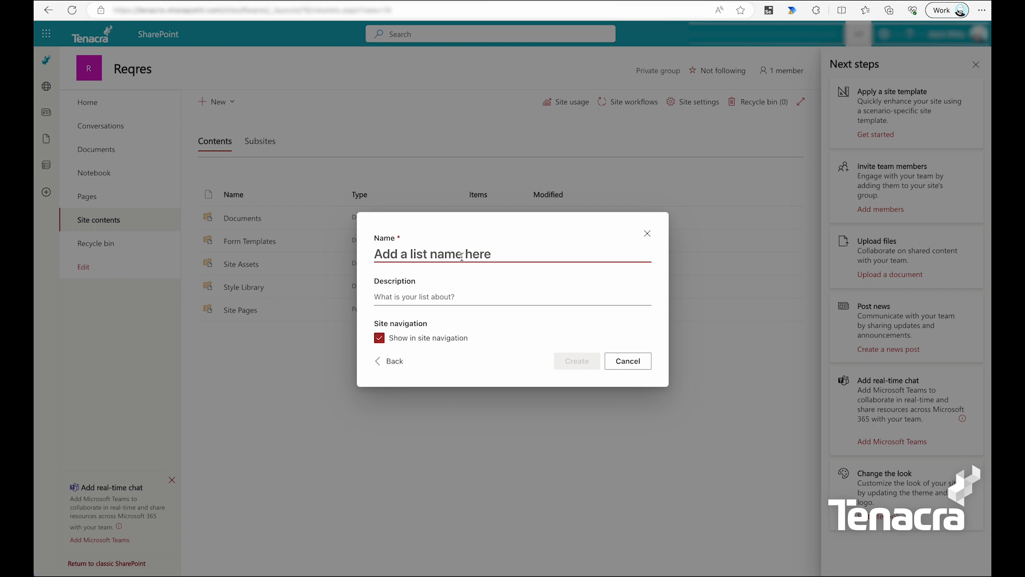
{"action": "type", "text": "Reqres"}
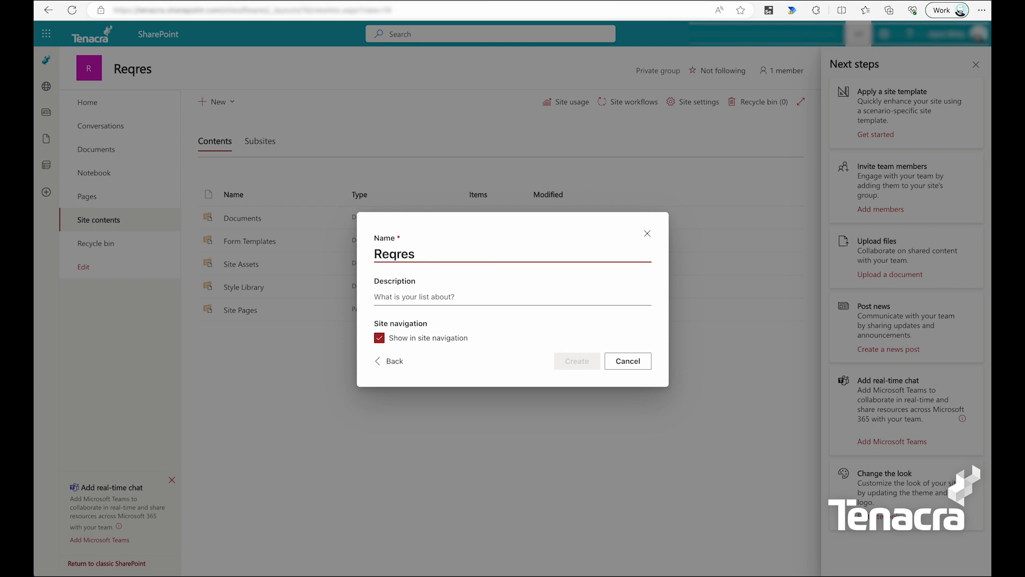
{"action": "left_click", "coordinate": [548, 297]}
{"action": "left_click", "coordinate": [578, 362]}
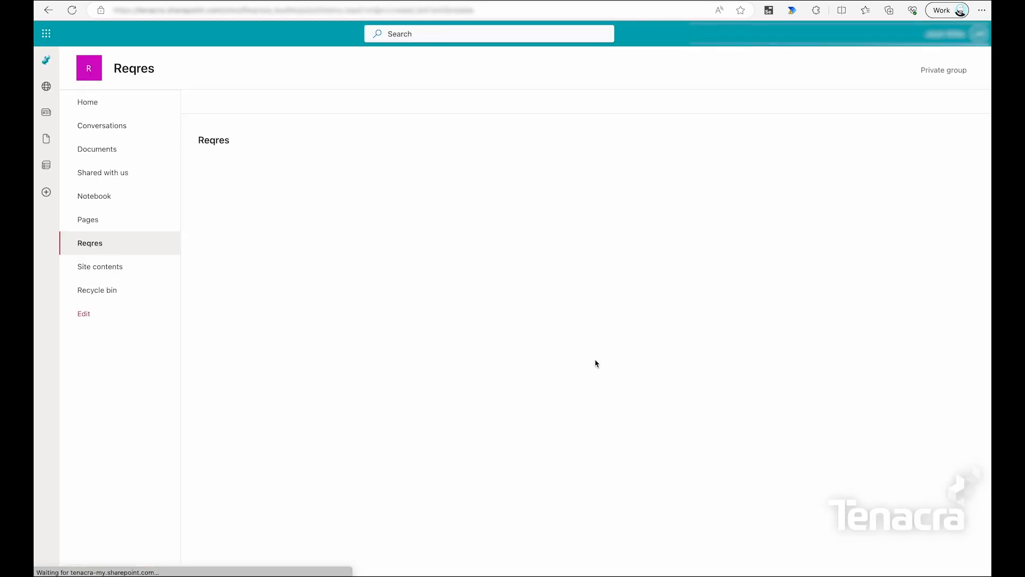
Add single-line text columns First Name and Reqres ID to the list.
{"action": "left_click", "coordinate": [253, 171]}
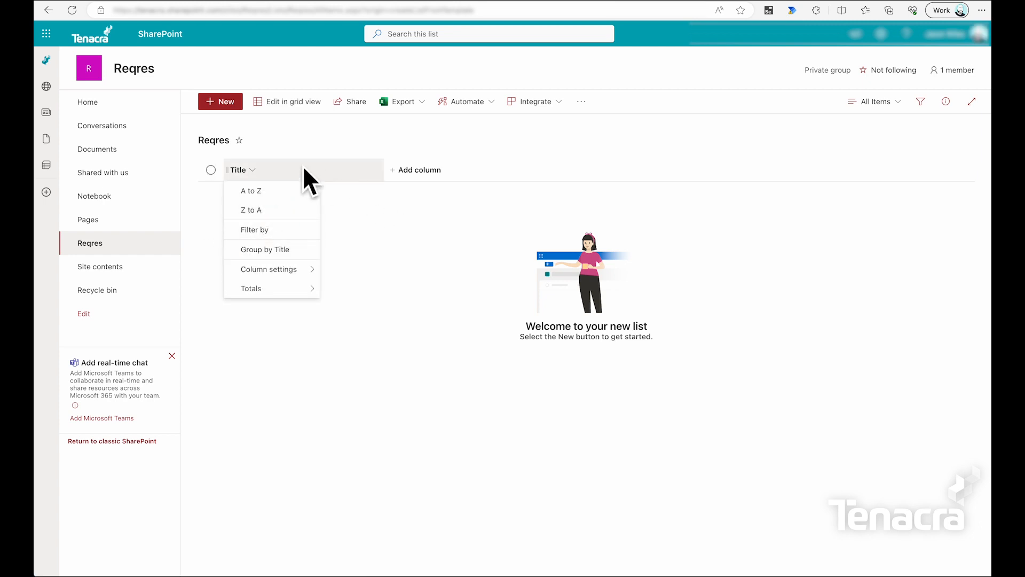
{"action": "left_click", "coordinate": [412, 211]}
{"action": "left_click", "coordinate": [417, 170]}
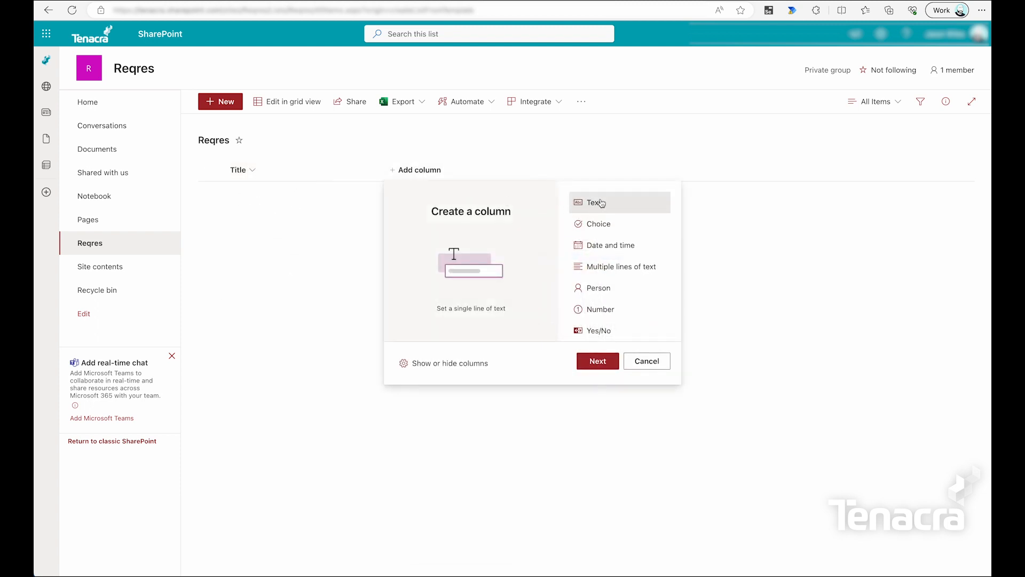
{"action": "left_click", "coordinate": [607, 362]}
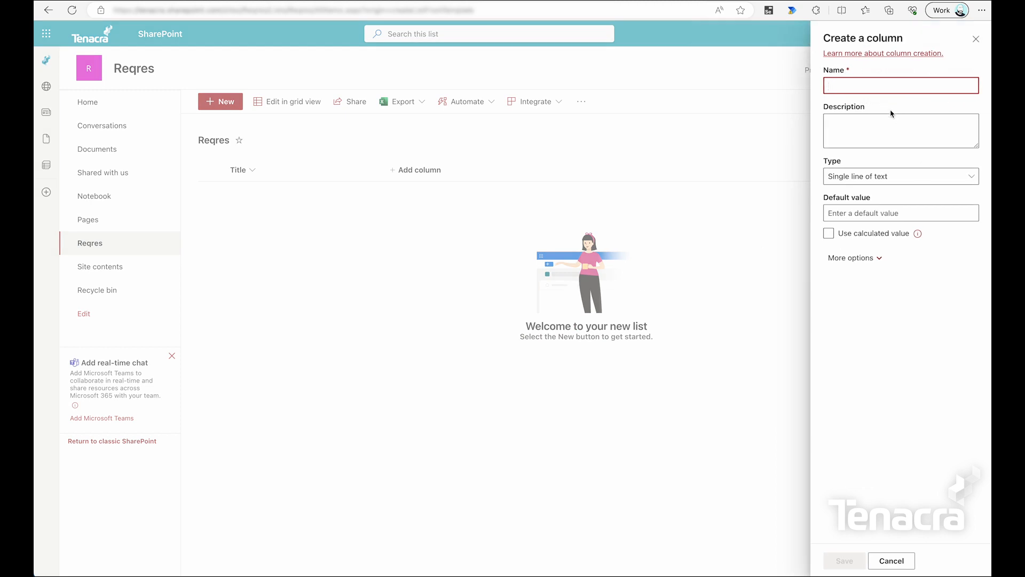
{"action": "type", "text": "First Name"}
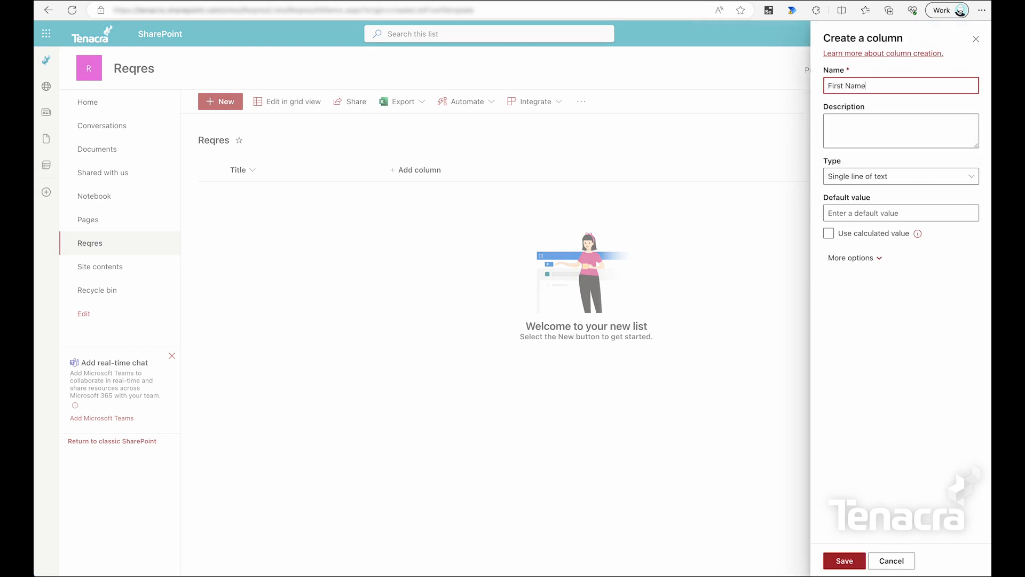
{"action": "left_click", "coordinate": [847, 560]}
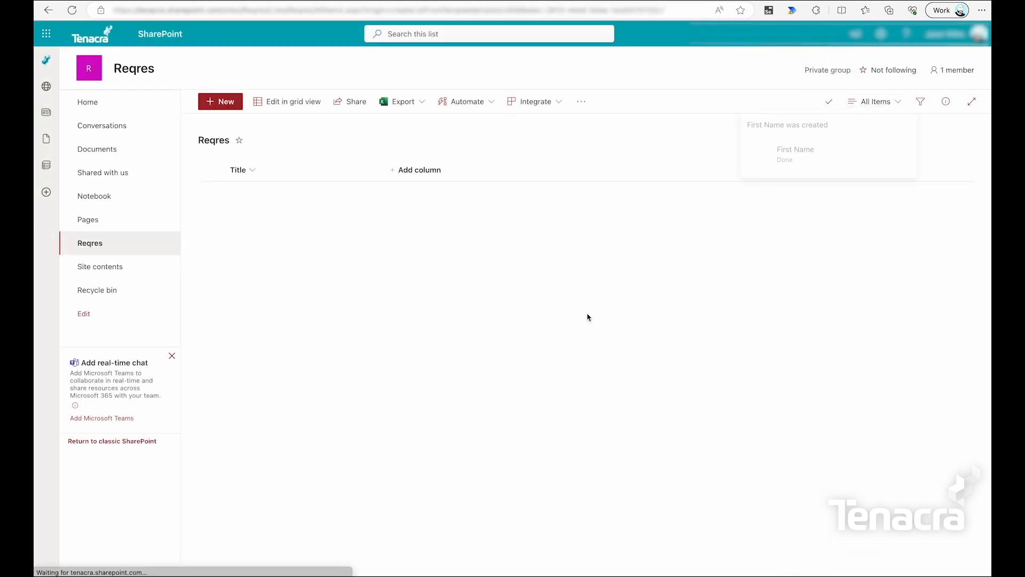
{"action": "left_click", "coordinate": [491, 175]}
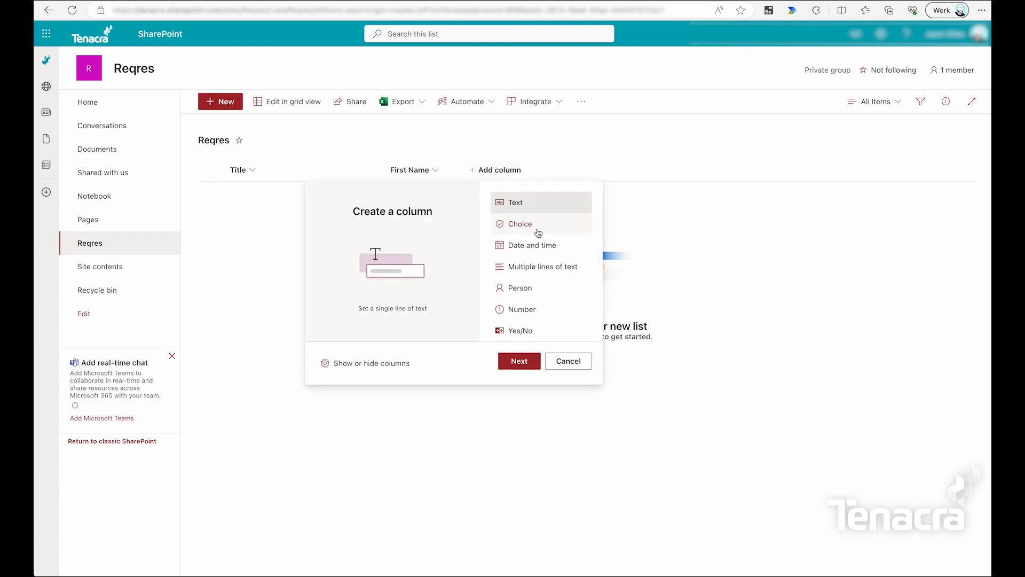
{"action": "left_click", "coordinate": [519, 360]}
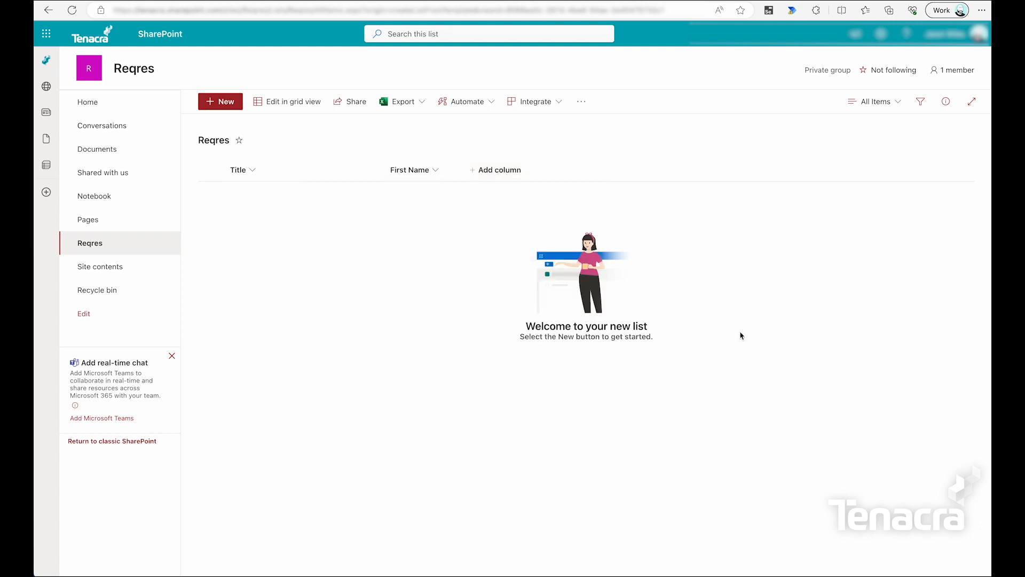
{"action": "type", "text": "Req"}
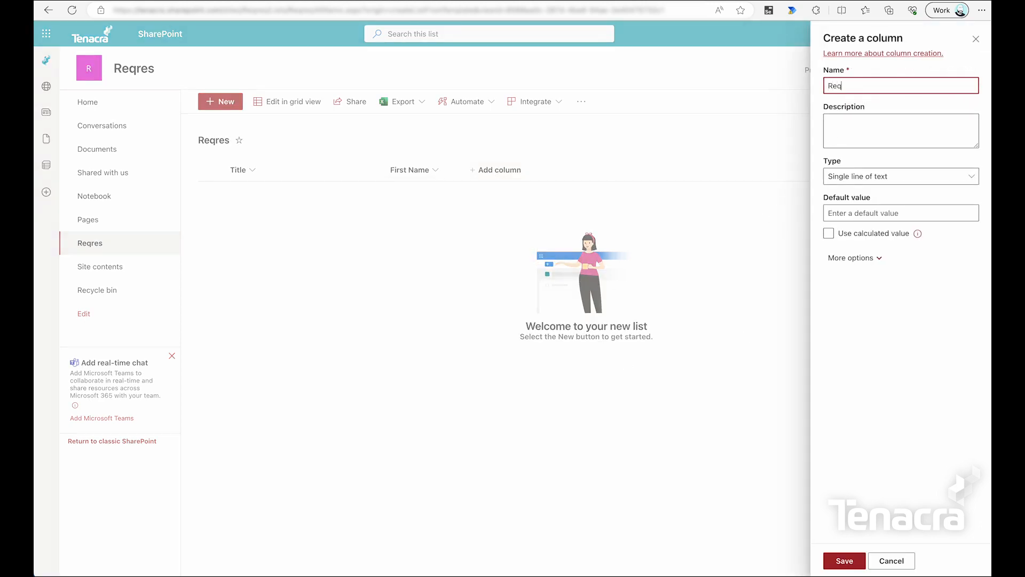
{"action": "type", "text": "res ID"}
{"action": "left_click_drag", "start_coordinate": [865, 87], "coordinate": [809, 87]}
{"action": "left_click", "coordinate": [845, 560]}
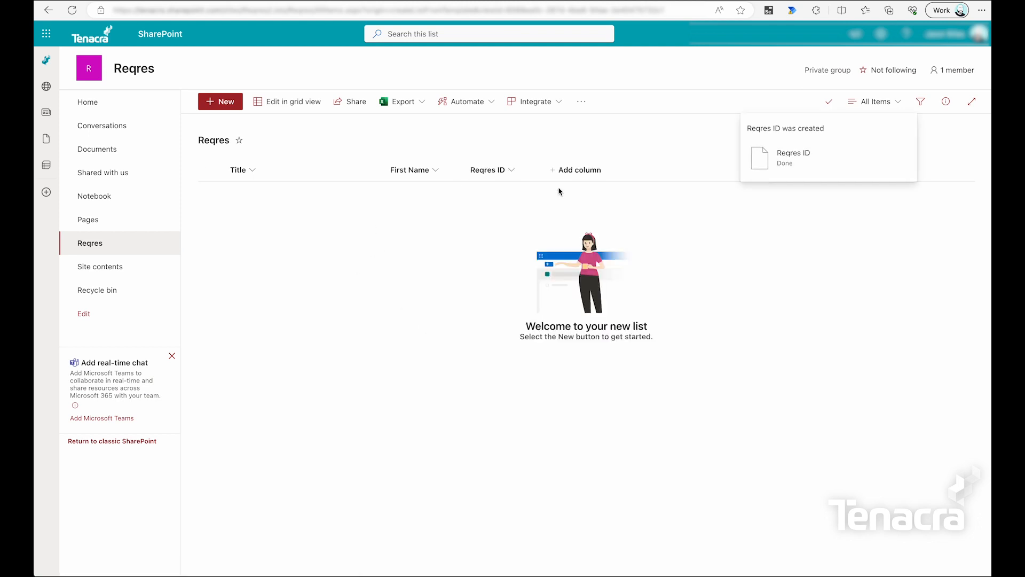
Add single-line text columns Email and Avatar.
{"action": "left_click", "coordinate": [574, 169]}
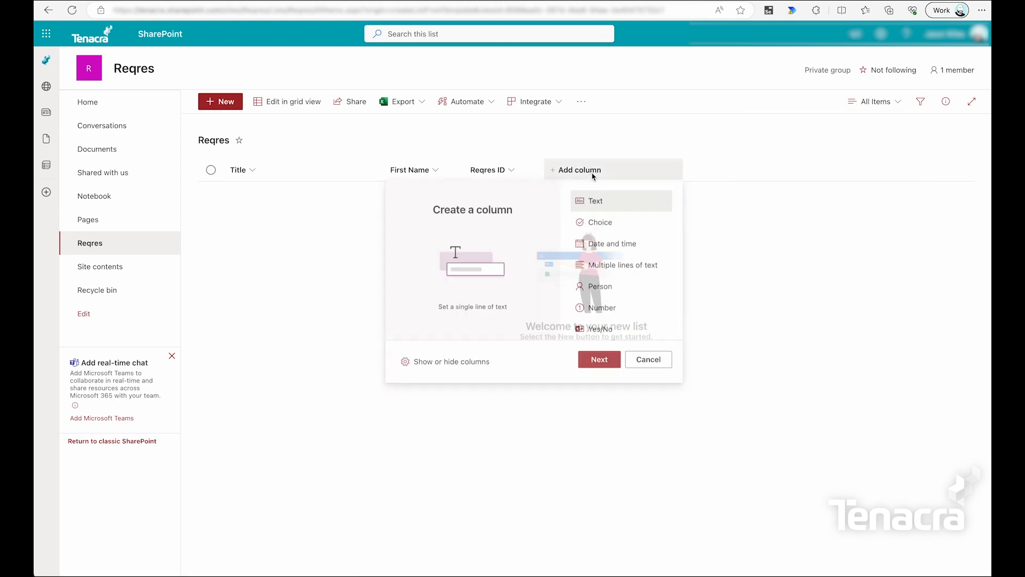
{"action": "left_click", "coordinate": [600, 360]}
{"action": "type", "text": "Email"}
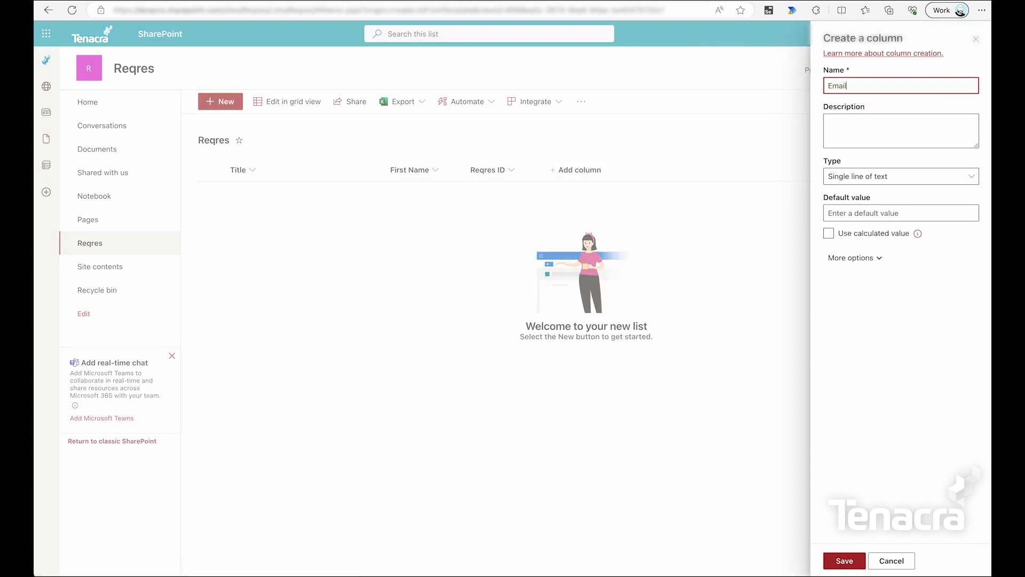
{"action": "left_click", "coordinate": [859, 568]}
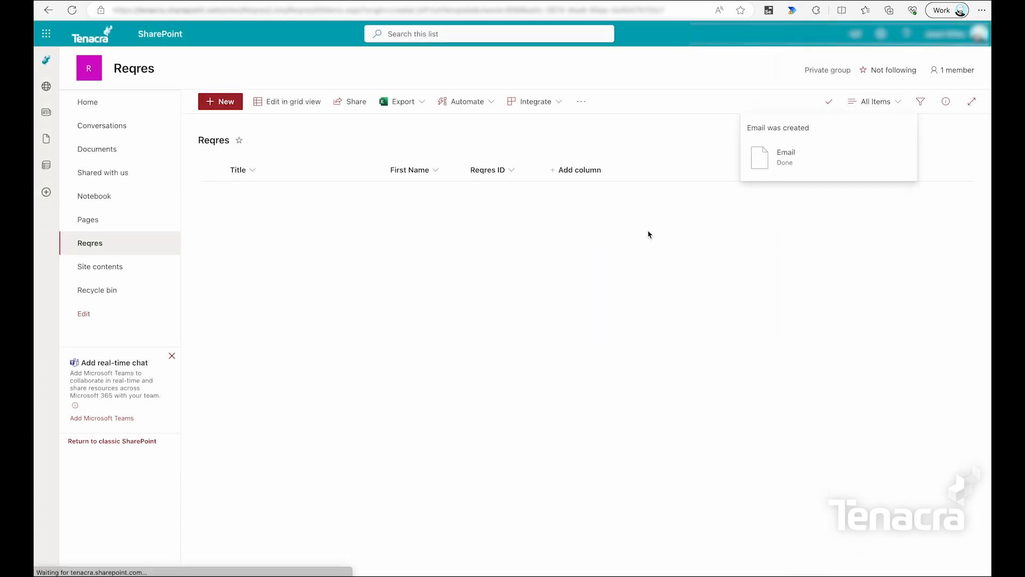
{"action": "left_click", "coordinate": [669, 171]}
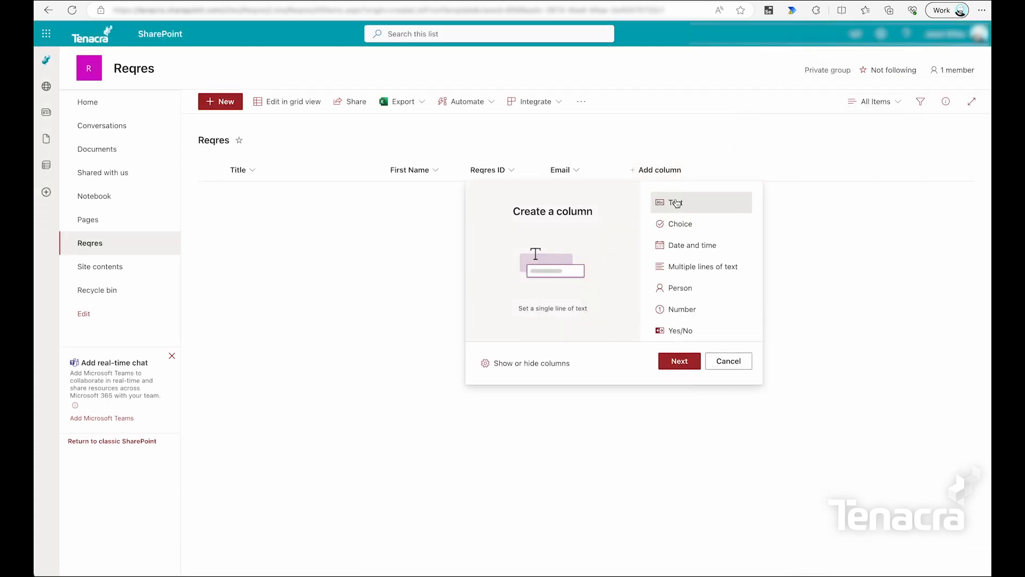
{"action": "left_click", "coordinate": [684, 361]}
{"action": "type", "text": "Avatar"}
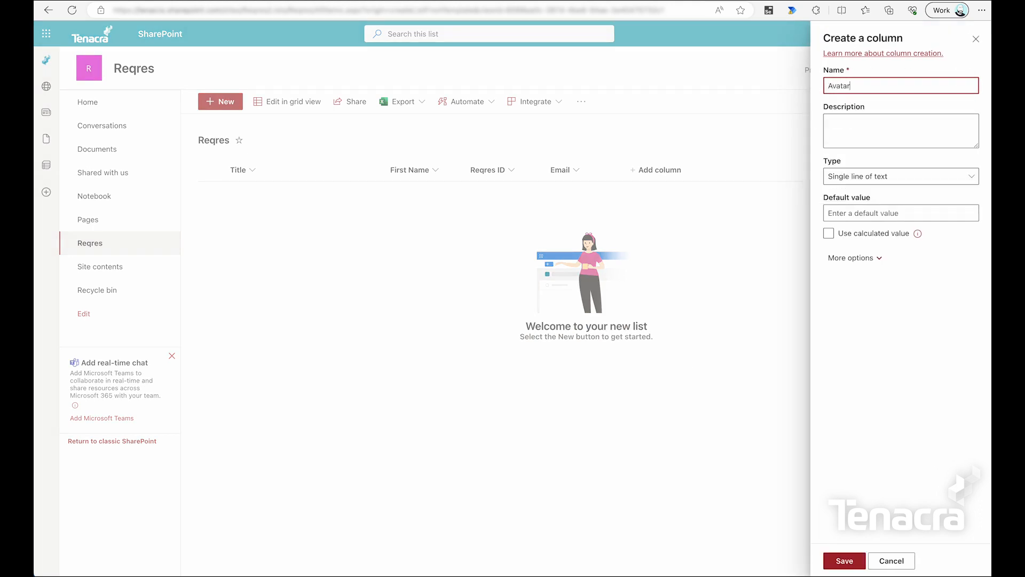
{"action": "left_click", "coordinate": [930, 177]}
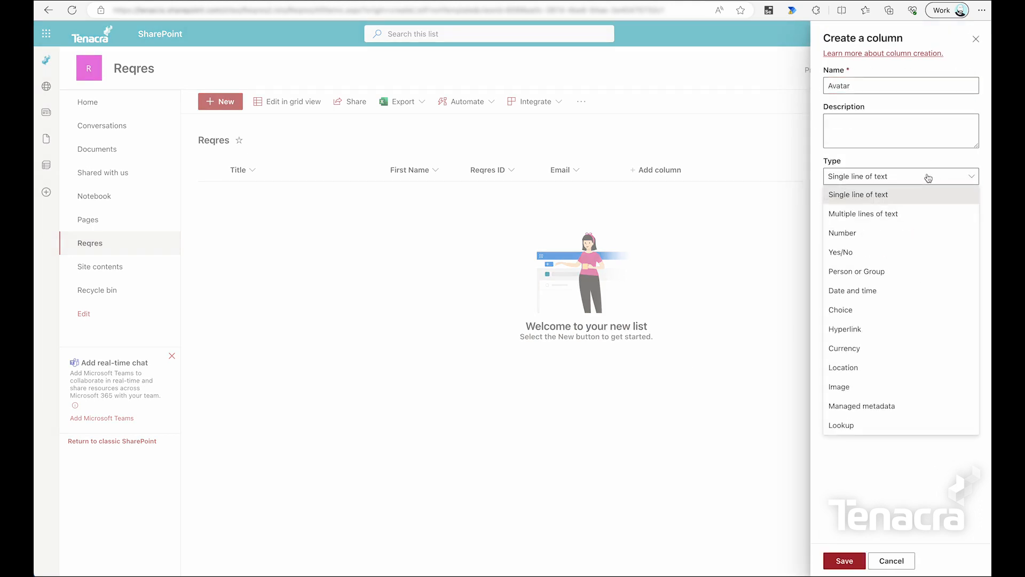
{"action": "left_click", "coordinate": [882, 479]}
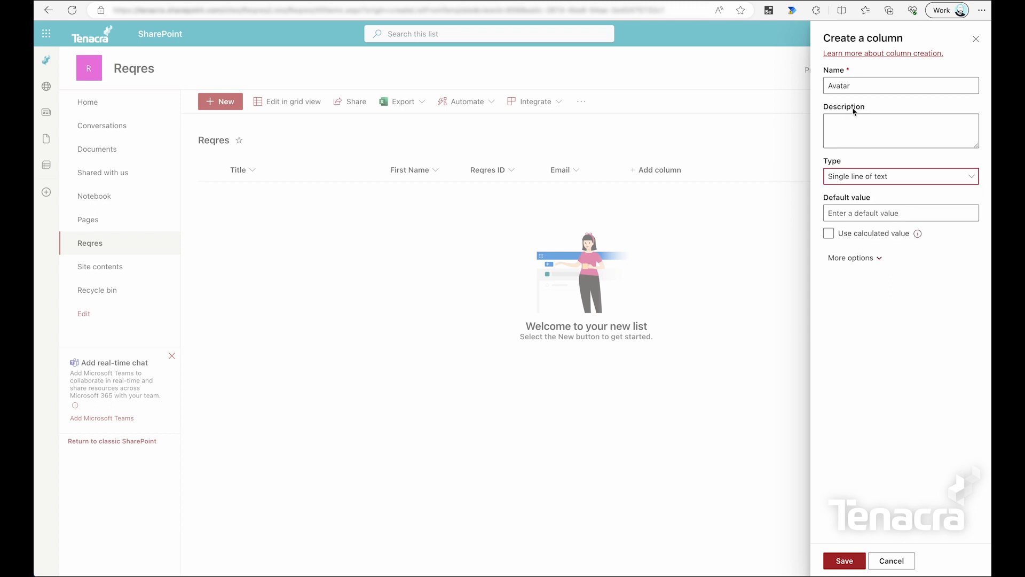
{"action": "left_click", "coordinate": [847, 564]}
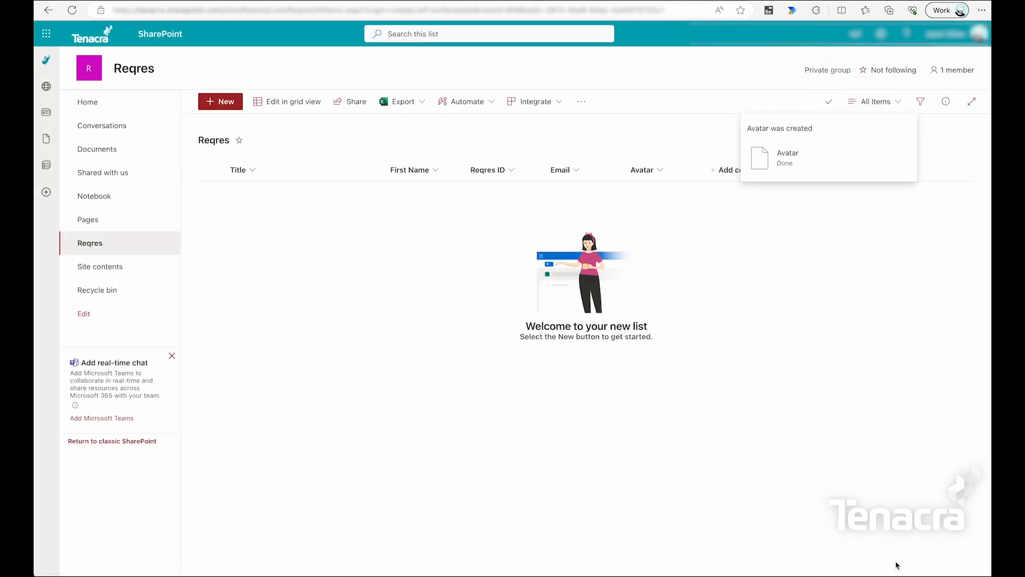
Rename the Title column to Last Name.
{"action": "left_click", "coordinate": [251, 176]}
{"action": "mouse_move", "coordinate": [283, 269]}
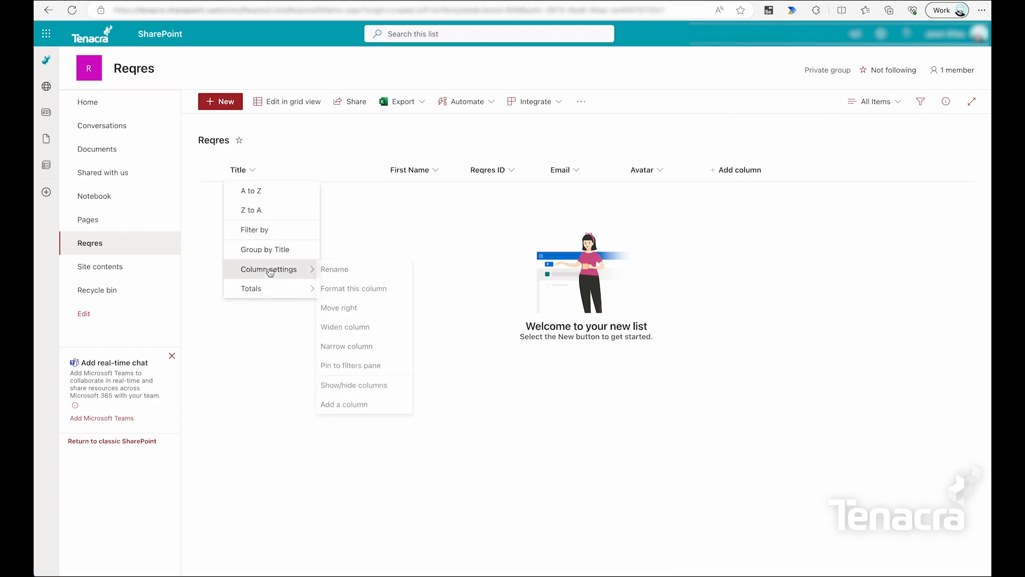
{"action": "left_click", "coordinate": [355, 269]}
{"action": "type", "text": "Last AN"}
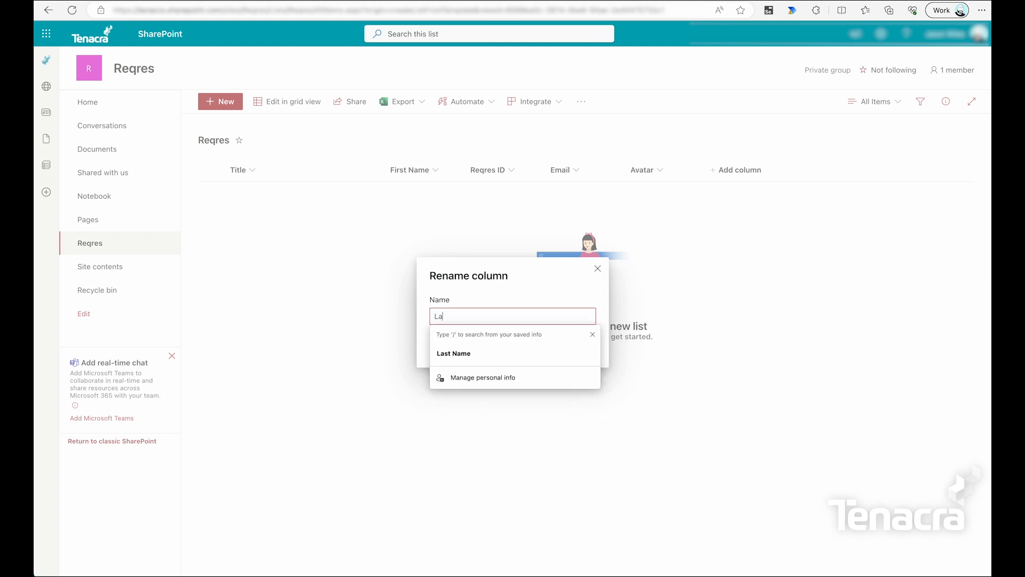
{"action": "key", "text": "BackSpace"}
{"action": "type", "text": "Name"}
{"action": "left_click", "coordinate": [519, 345]}
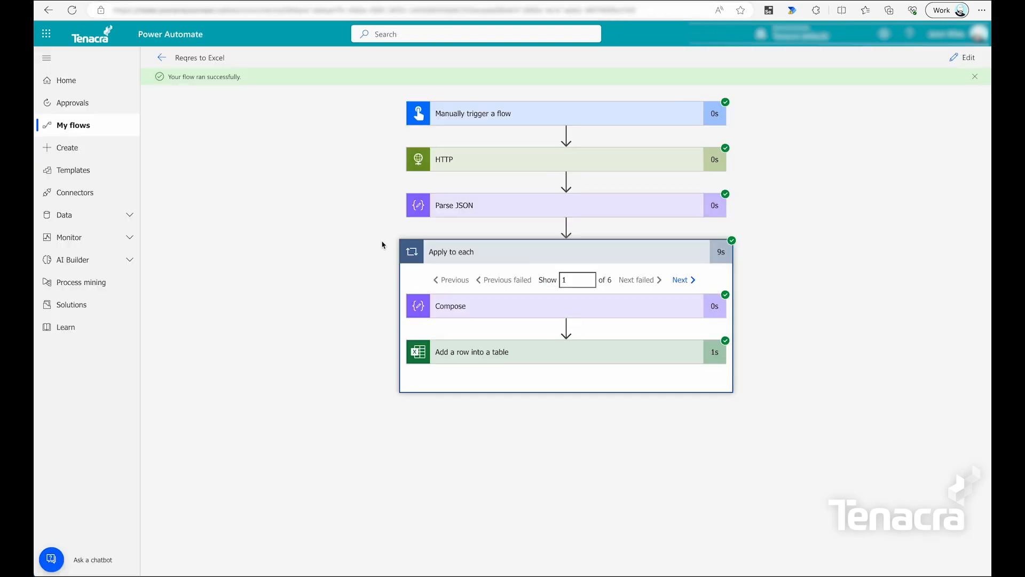
Insert a SharePoint Create item action right after 'Add a row into a table' in the loop.
{"action": "left_click", "coordinate": [964, 57]}
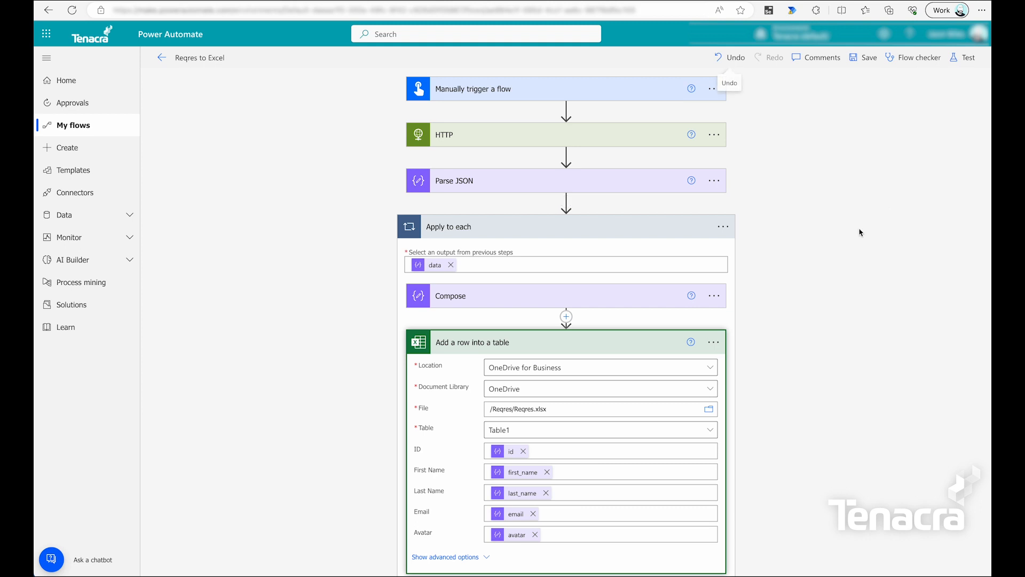
{"action": "scroll", "coordinate": [847, 291], "scroll_direction": "down", "scroll_amount": 2}
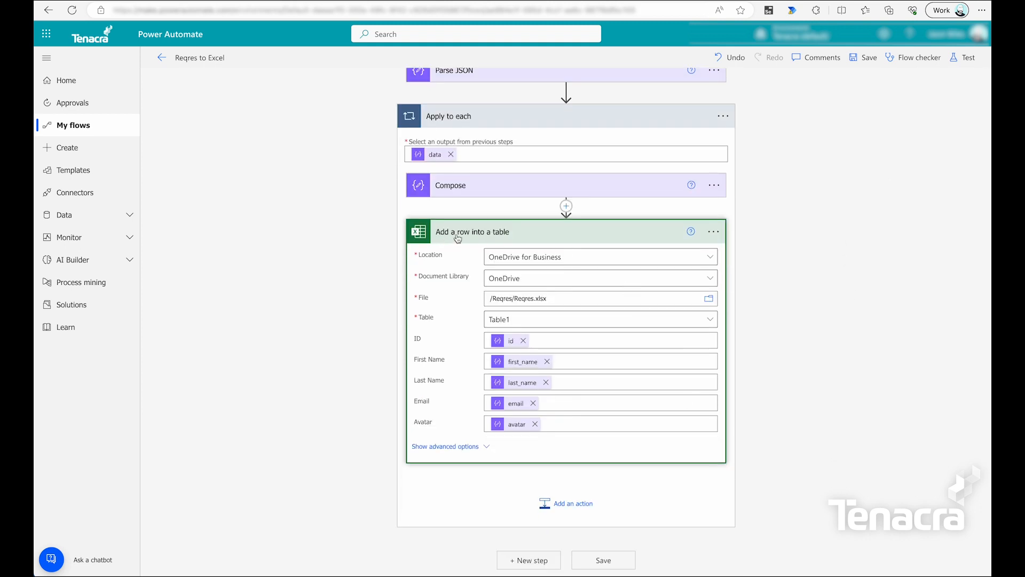
{"action": "left_click", "coordinate": [582, 509]}
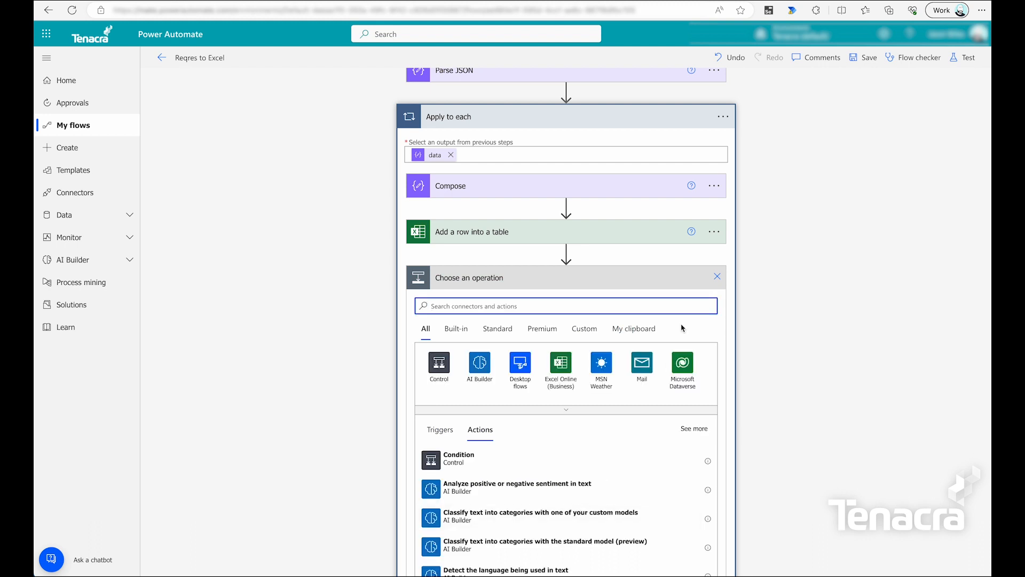
{"action": "type", "text": "add item"}
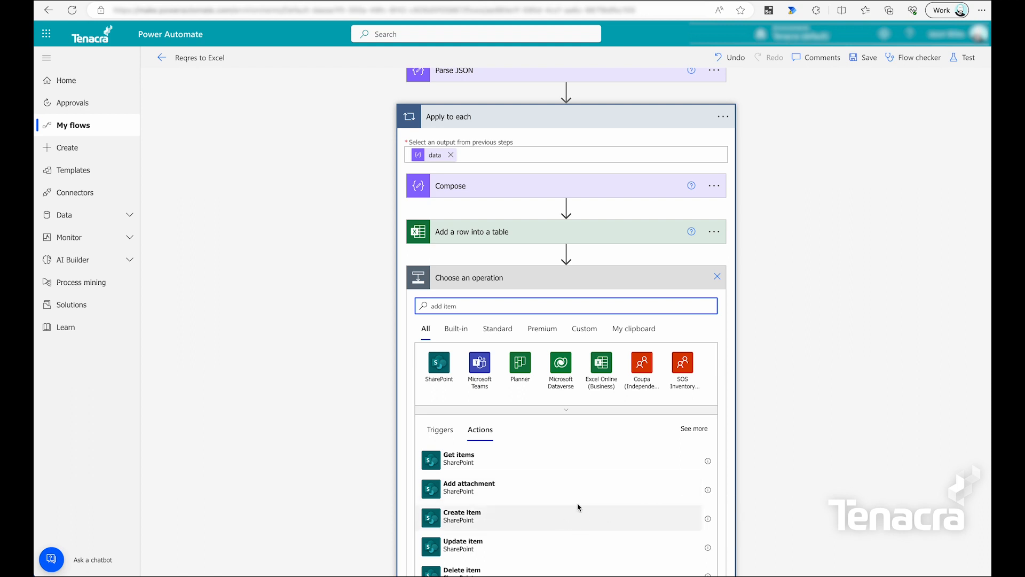
{"action": "left_click", "coordinate": [463, 516]}
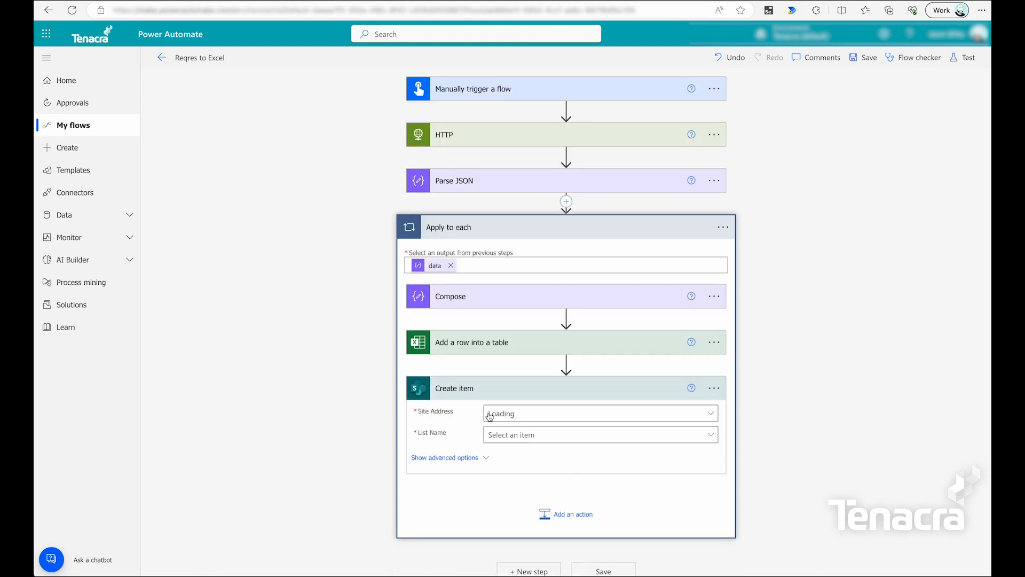
Copy the Reqres SharePoint site's web address from the browser's address bar.
{"action": "left_click", "coordinate": [583, 415]}
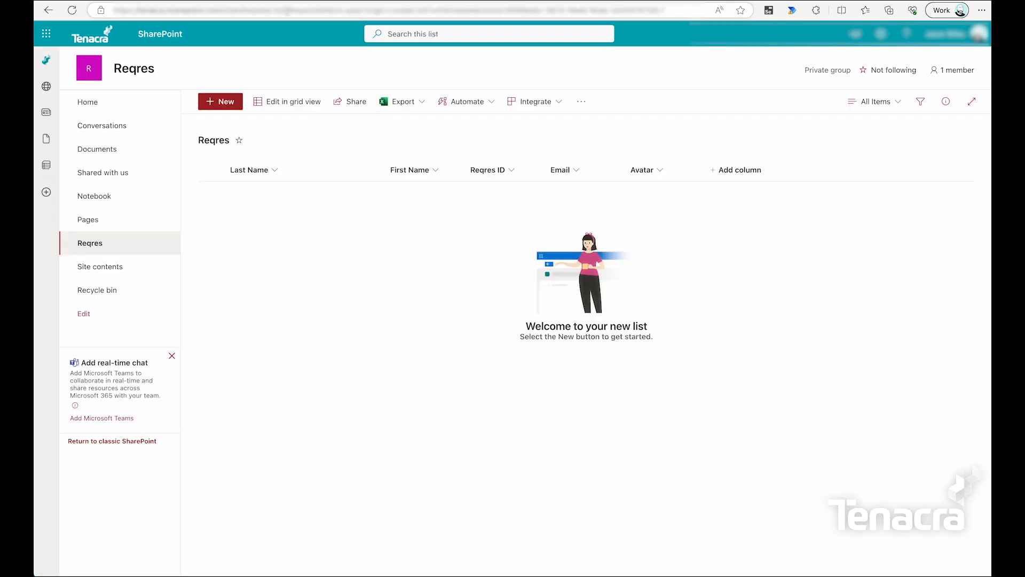
{"action": "left_click", "coordinate": [256, 12]}
{"action": "left_click", "coordinate": [269, 14]}
{"action": "left_click_drag", "start_coordinate": [270, 13], "coordinate": [114, 14]}
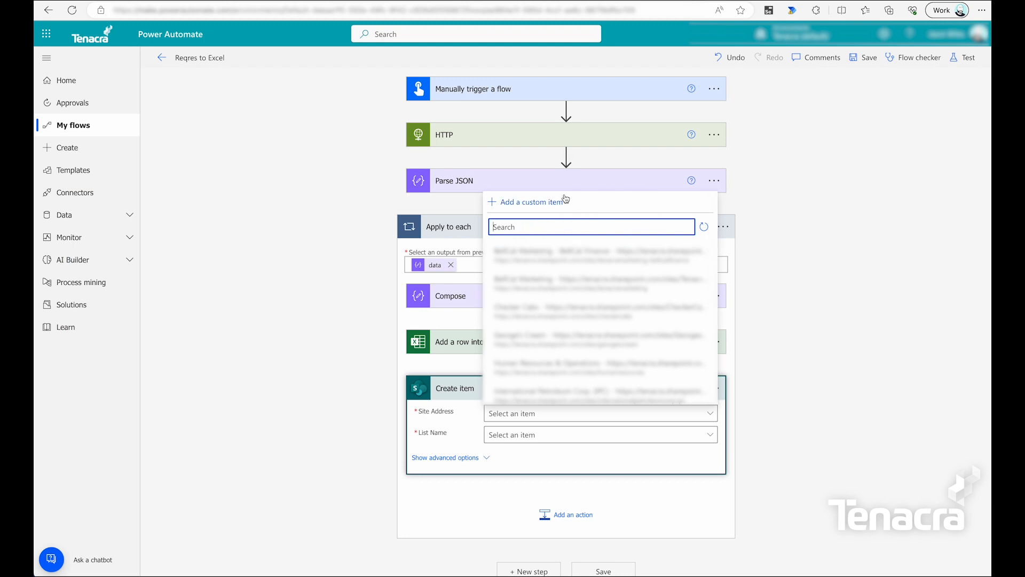
Paste it as a custom Site Address and choose the Reqres list as List Name.
{"action": "left_click", "coordinate": [521, 203]}
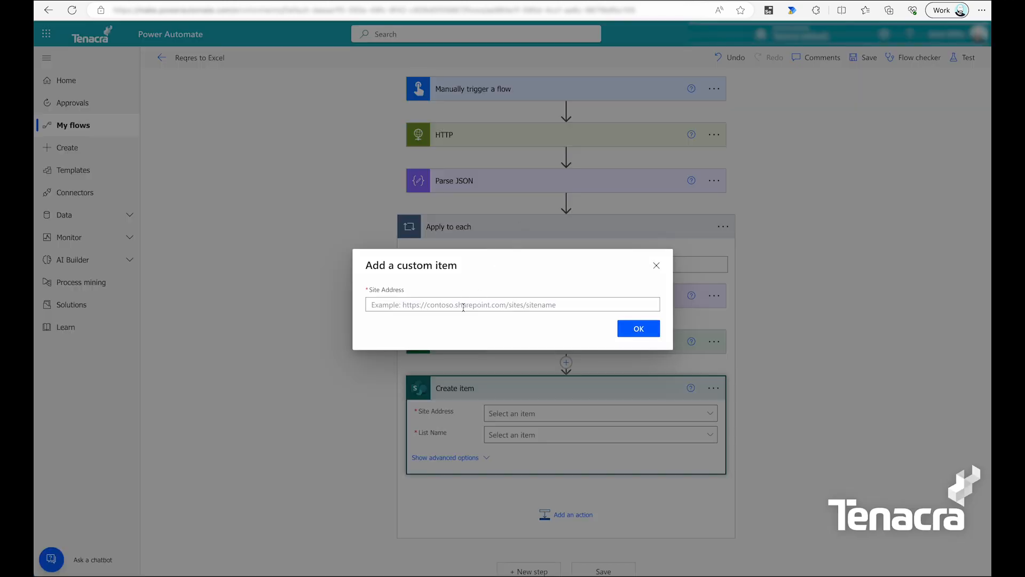
{"action": "left_click", "coordinate": [462, 307]}
{"action": "key", "text": "ctrl+v"}
{"action": "left_click", "coordinate": [652, 329]}
{"action": "left_click", "coordinate": [652, 429]}
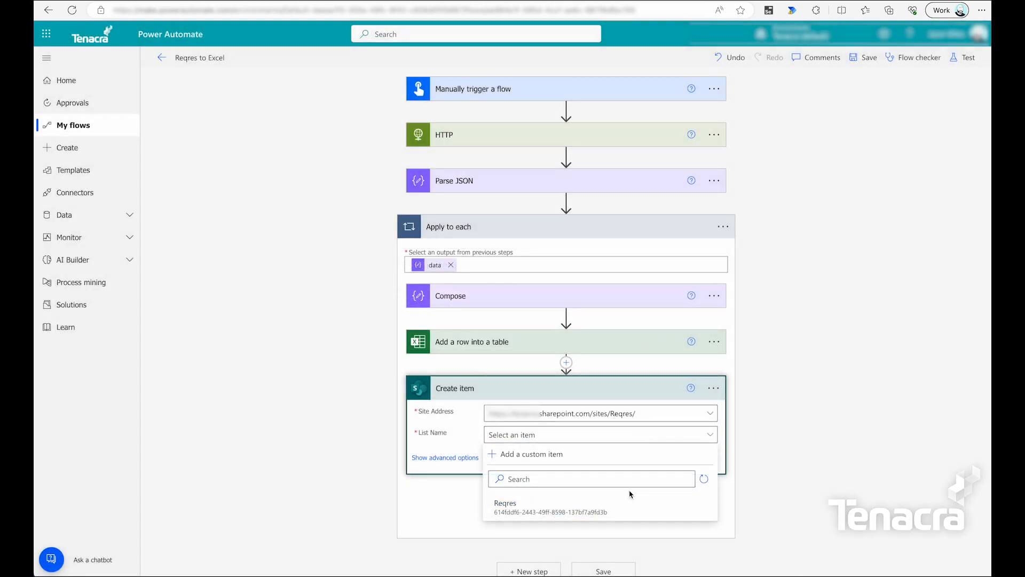
{"action": "left_click", "coordinate": [502, 513]}
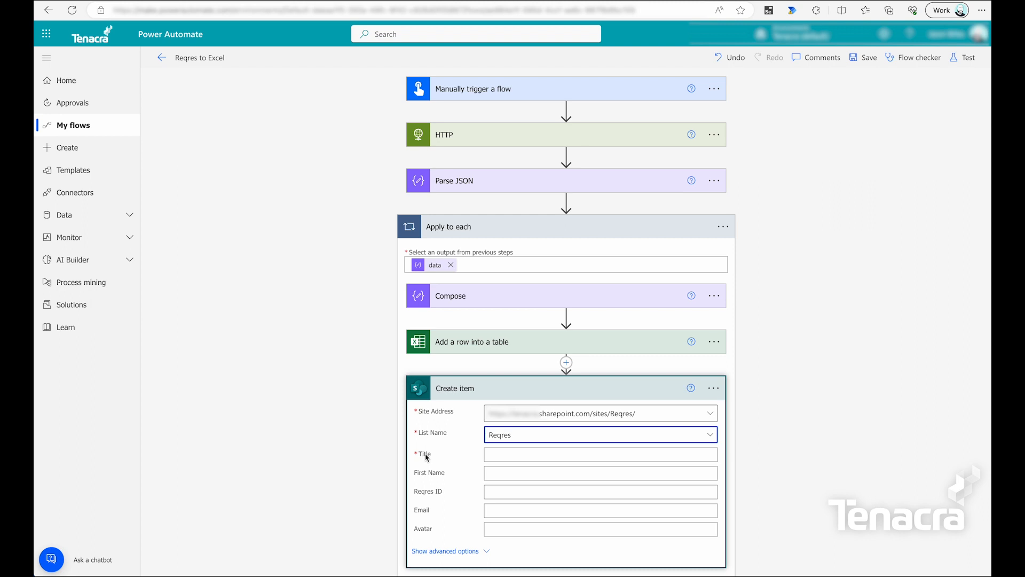
Map last_name into Title and first_name into First Name from Parse JSON dynamic content.
{"action": "left_click", "coordinate": [515, 456]}
{"action": "scroll", "coordinate": [841, 456], "scroll_direction": "down", "scroll_amount": 1}
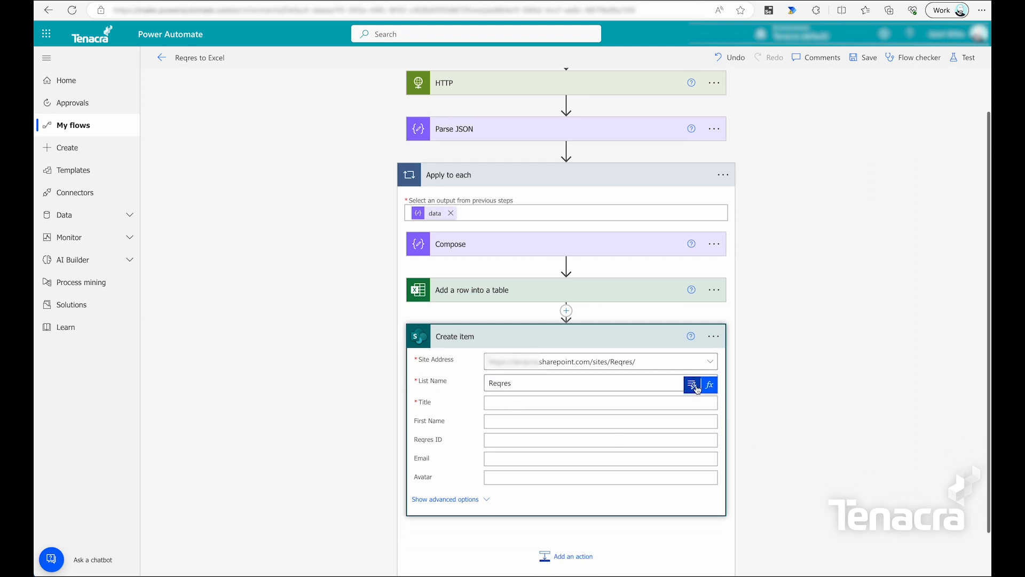
{"action": "left_click", "coordinate": [693, 385]}
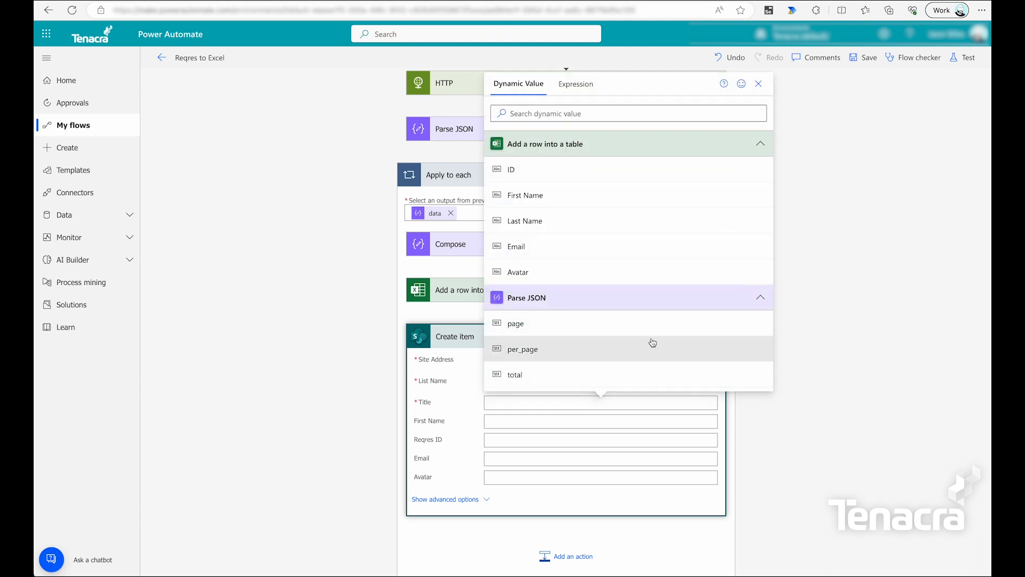
{"action": "scroll", "coordinate": [648, 320], "scroll_direction": "down", "scroll_amount": 2}
{"action": "scroll", "coordinate": [654, 333], "scroll_direction": "down", "scroll_amount": 1}
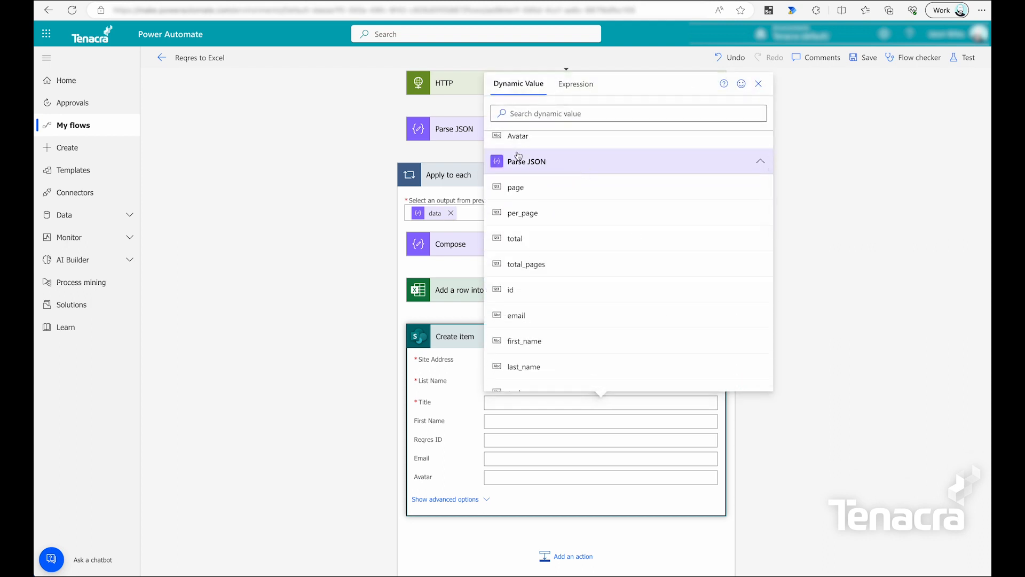
{"action": "left_click", "coordinate": [578, 368]}
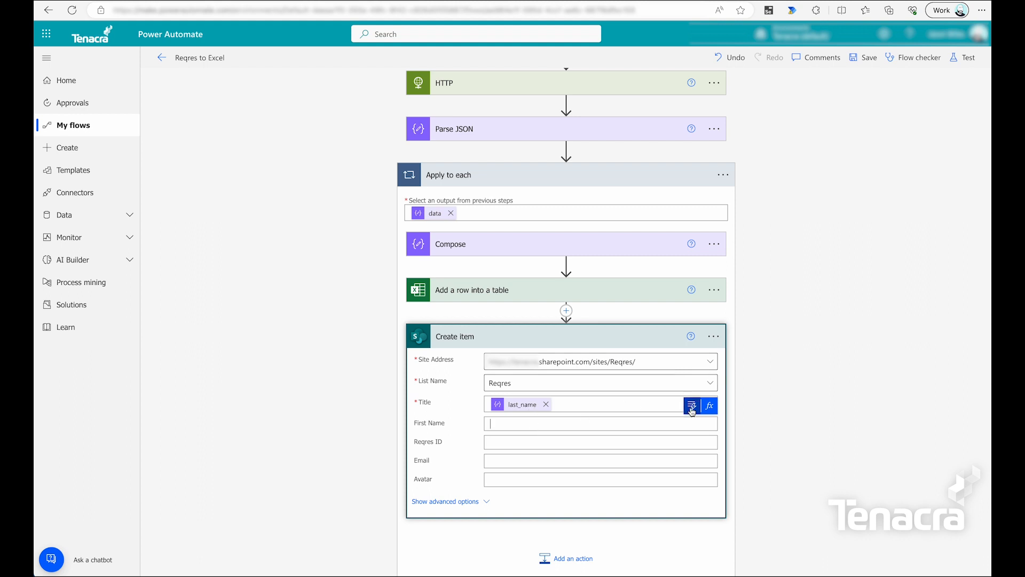
{"action": "left_click", "coordinate": [692, 403]}
{"action": "scroll", "coordinate": [587, 329], "scroll_direction": "down", "scroll_amount": 2}
{"action": "scroll", "coordinate": [590, 333], "scroll_direction": "down", "scroll_amount": 2}
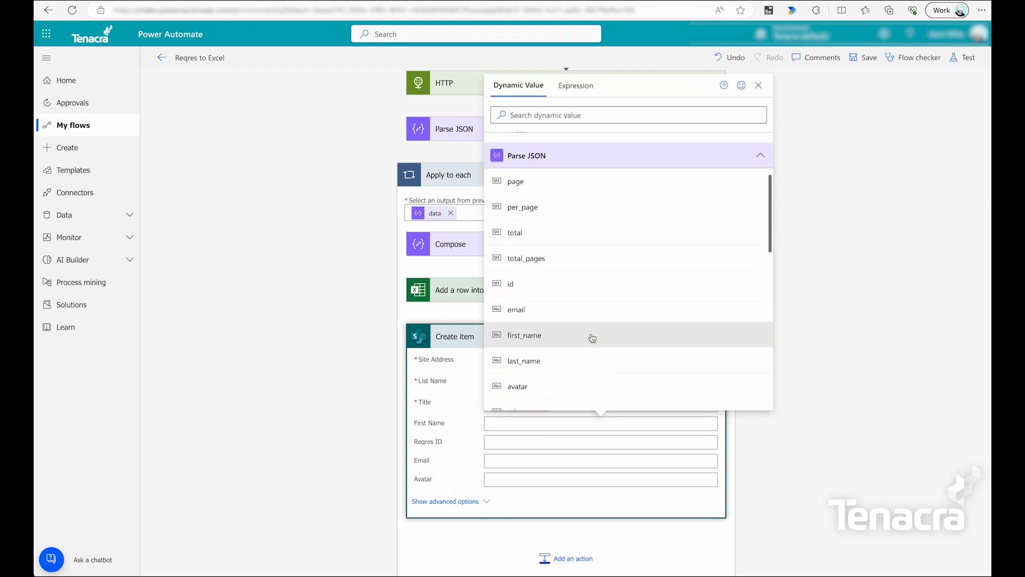
{"action": "left_click", "coordinate": [591, 335]}
Map id to Reqres ID, email to Email and avatar to Avatar, then save the flow.
{"action": "left_click", "coordinate": [532, 442]}
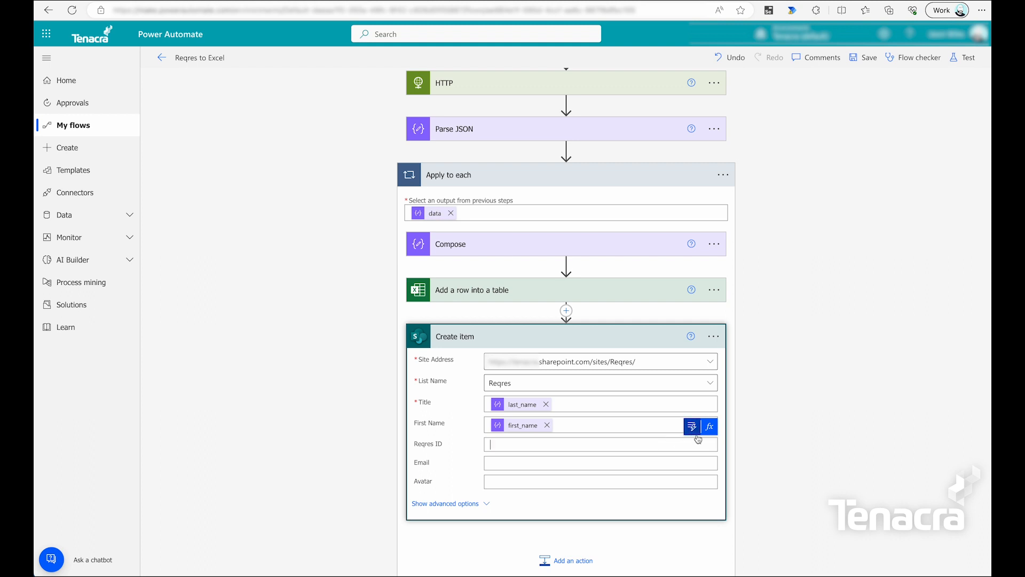
{"action": "left_click", "coordinate": [692, 426]}
{"action": "scroll", "coordinate": [593, 353], "scroll_direction": "down", "scroll_amount": 2}
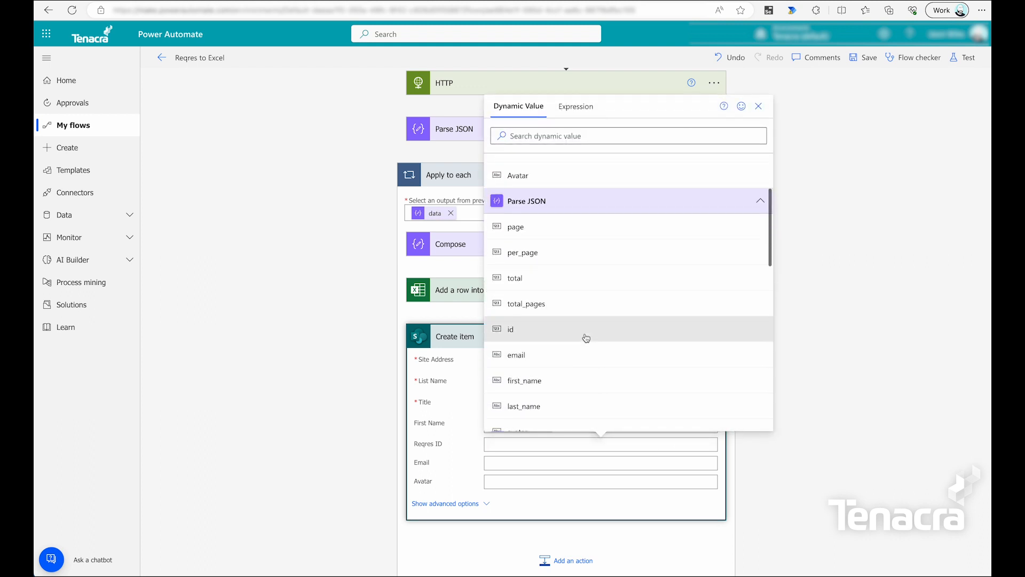
{"action": "left_click", "coordinate": [585, 336]}
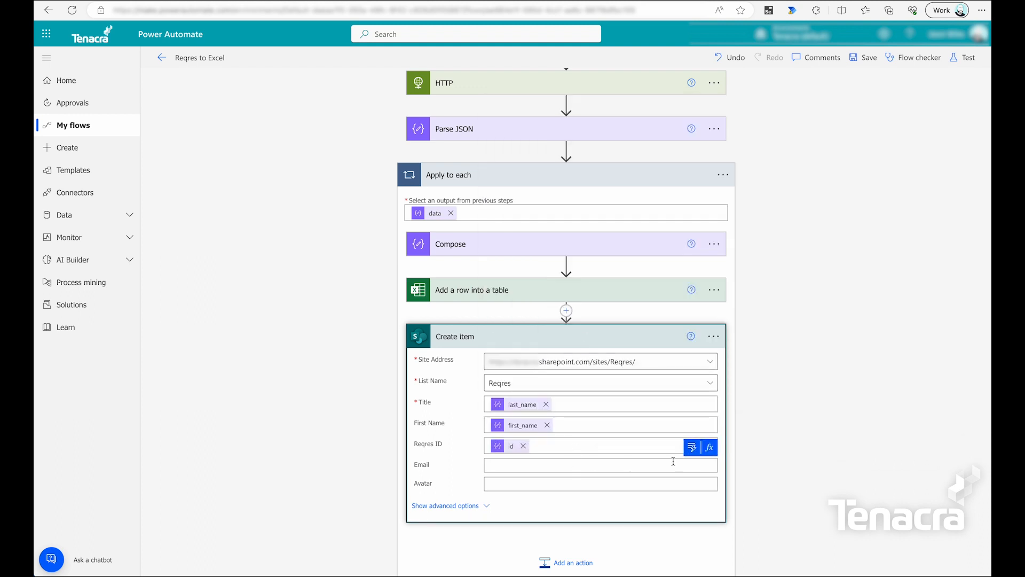
{"action": "left_click", "coordinate": [692, 447]}
{"action": "scroll", "coordinate": [635, 417], "scroll_direction": "down", "scroll_amount": 3}
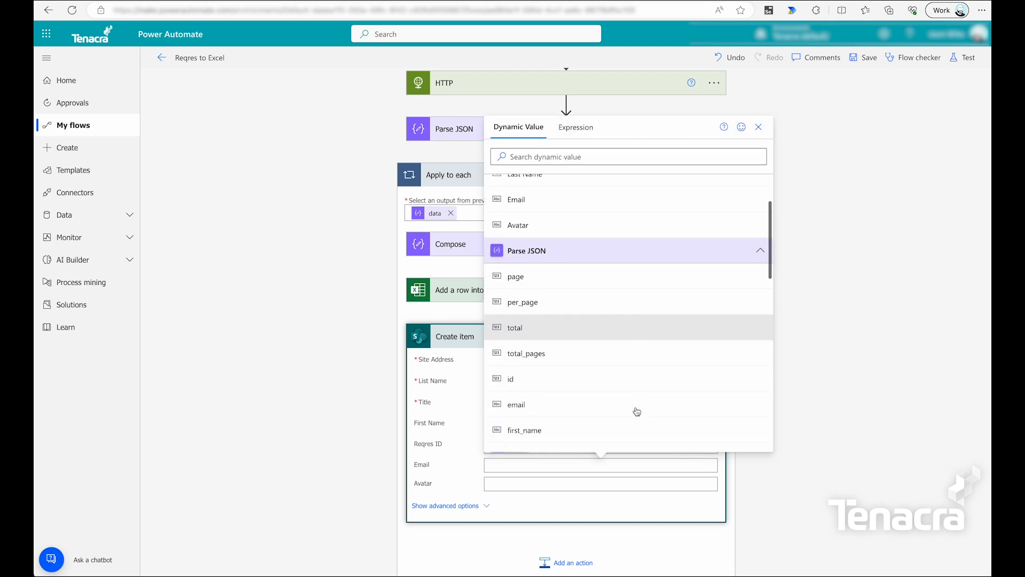
{"action": "left_click", "coordinate": [585, 369]}
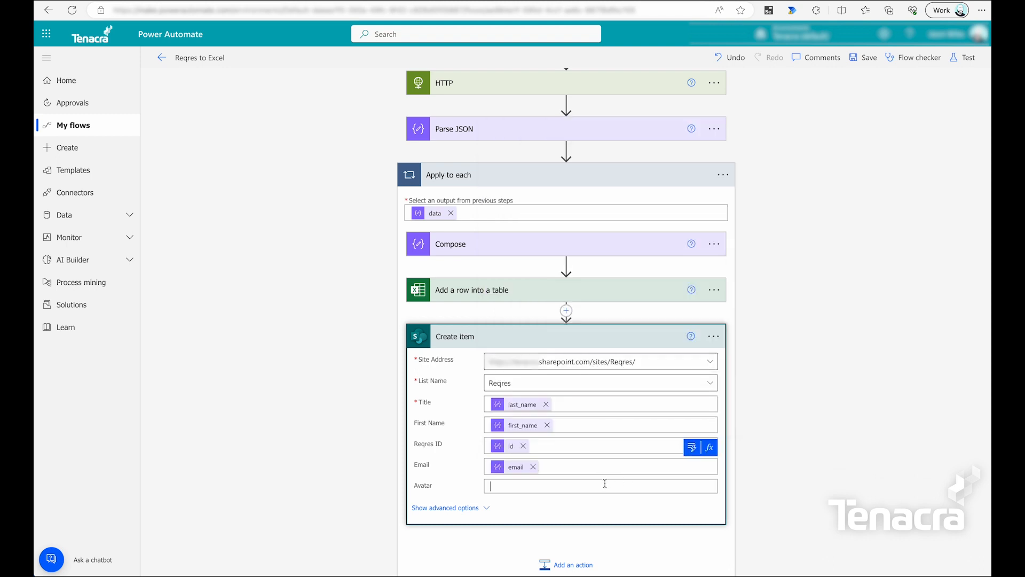
{"action": "left_click", "coordinate": [692, 466]}
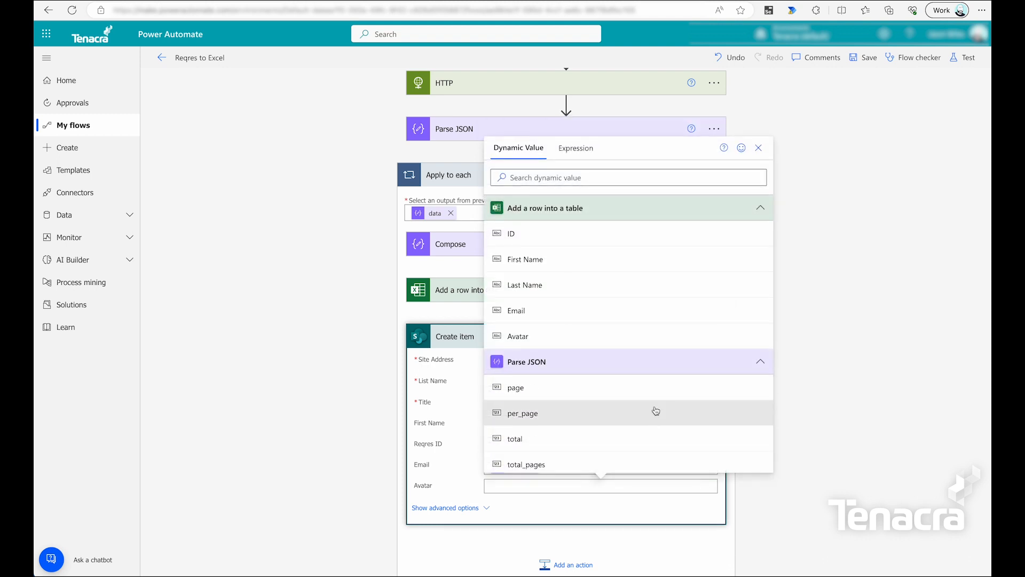
{"action": "scroll", "coordinate": [655, 410], "scroll_direction": "down", "scroll_amount": 4}
{"action": "scroll", "coordinate": [656, 420], "scroll_direction": "down", "scroll_amount": 1}
{"action": "left_click", "coordinate": [638, 405]}
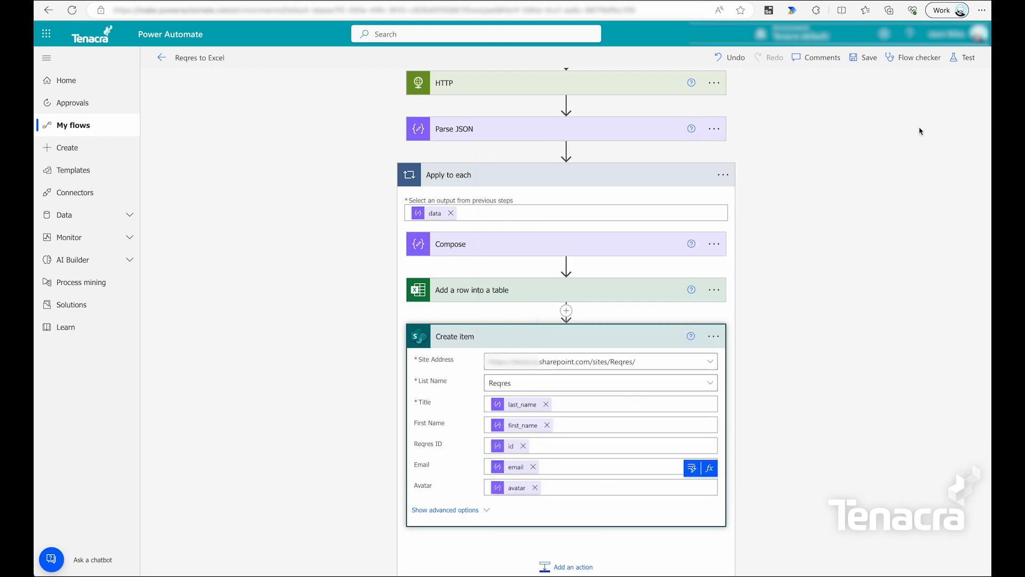
{"action": "left_click", "coordinate": [864, 59]}
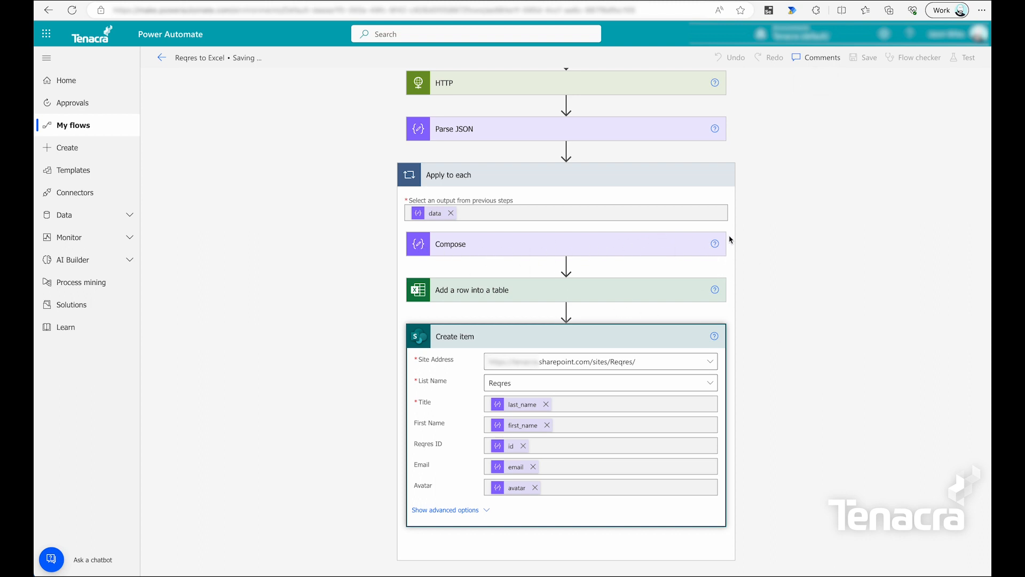
Delete the Compose action, leaving Add a row and Create item in the loop, and save.
{"action": "left_click", "coordinate": [713, 261]}
{"action": "left_click", "coordinate": [763, 413]}
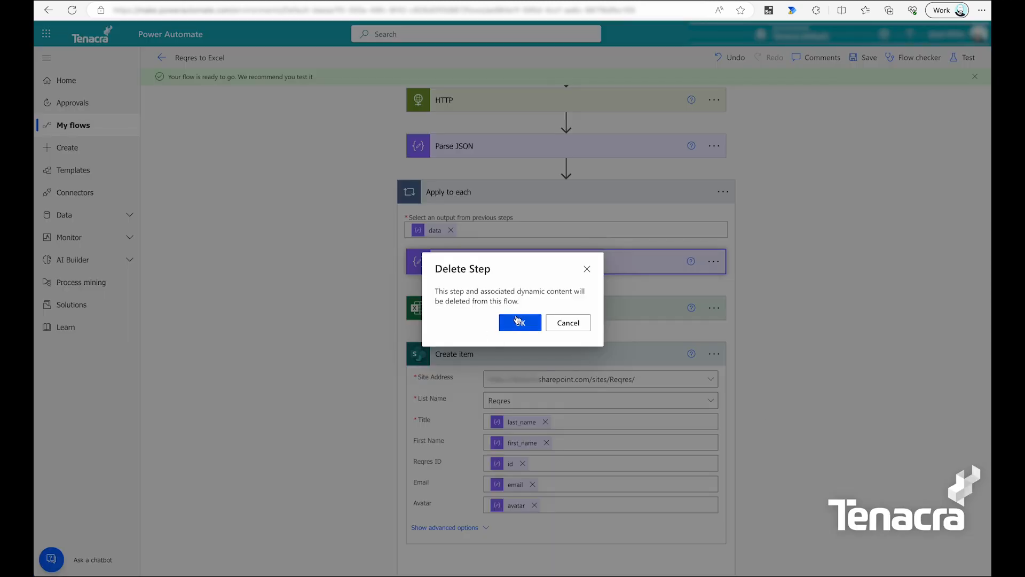
{"action": "left_click", "coordinate": [518, 320]}
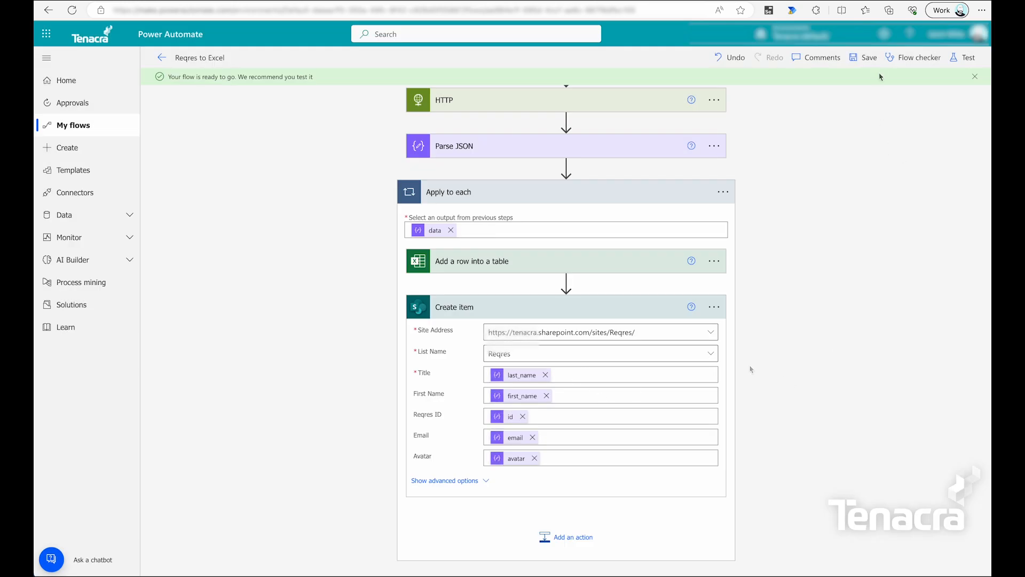
{"action": "left_click", "coordinate": [867, 59]}
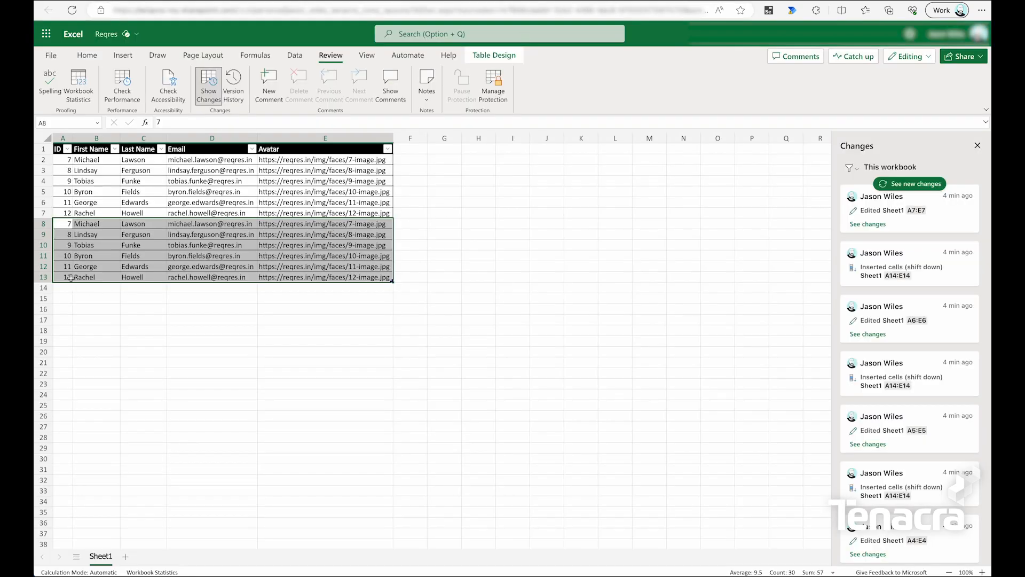
{"action": "left_click", "coordinate": [363, 288]}
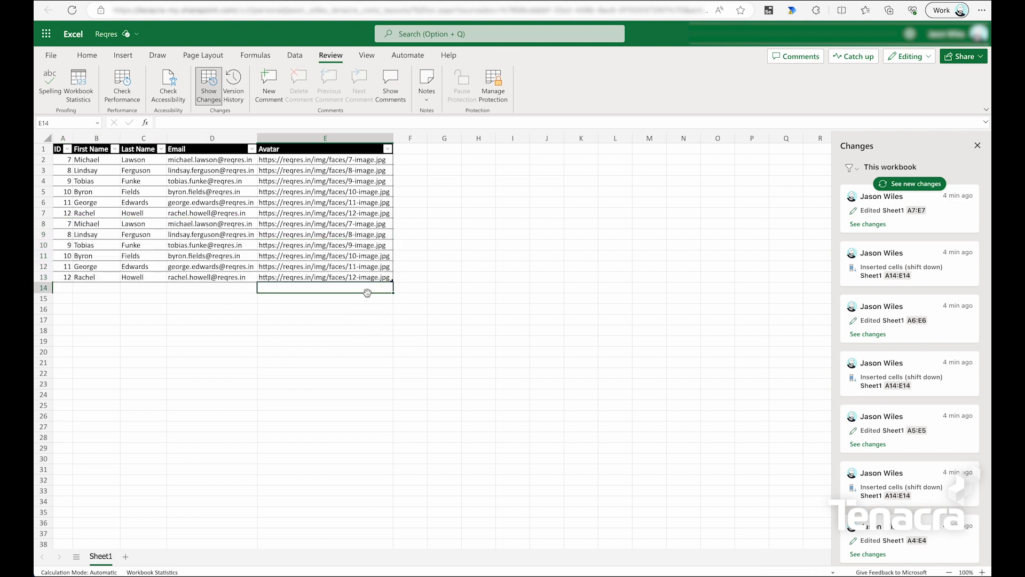
{"action": "left_click_drag", "start_coordinate": [58, 288], "coordinate": [62, 351]}
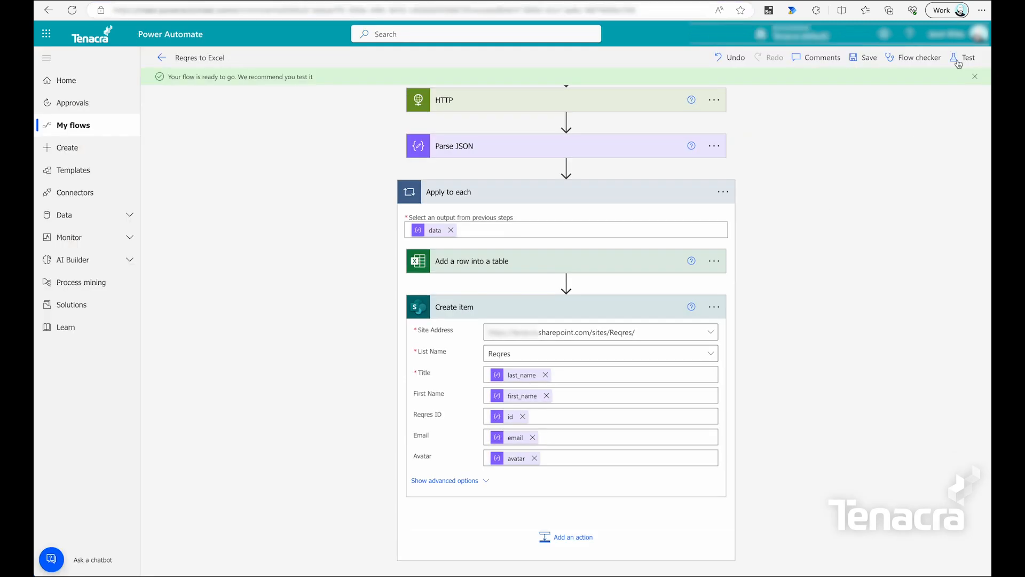
Run a manual test of the flow, then expand the Apply to each run details.
{"action": "left_click", "coordinate": [961, 57]}
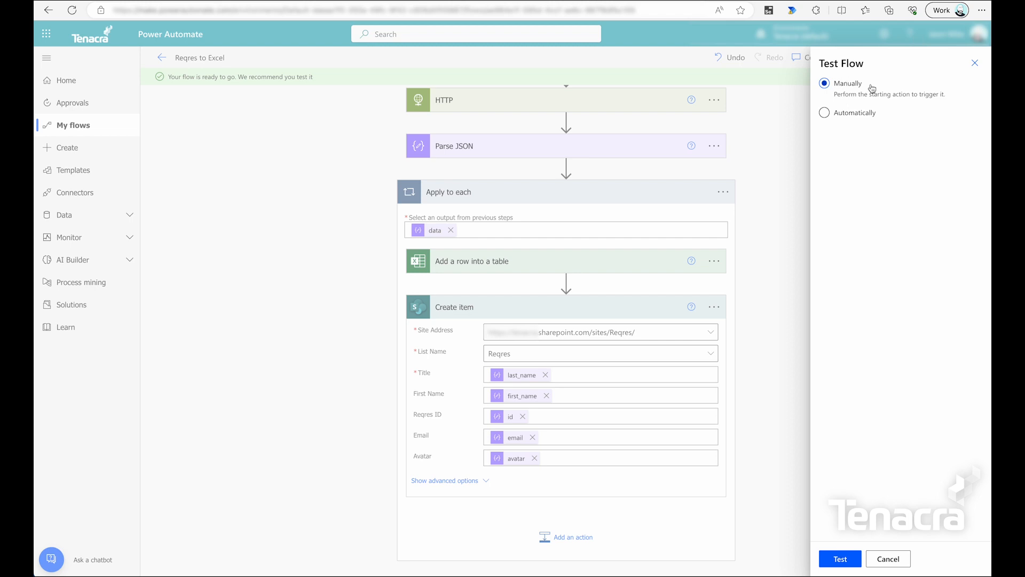
{"action": "left_click", "coordinate": [846, 558]}
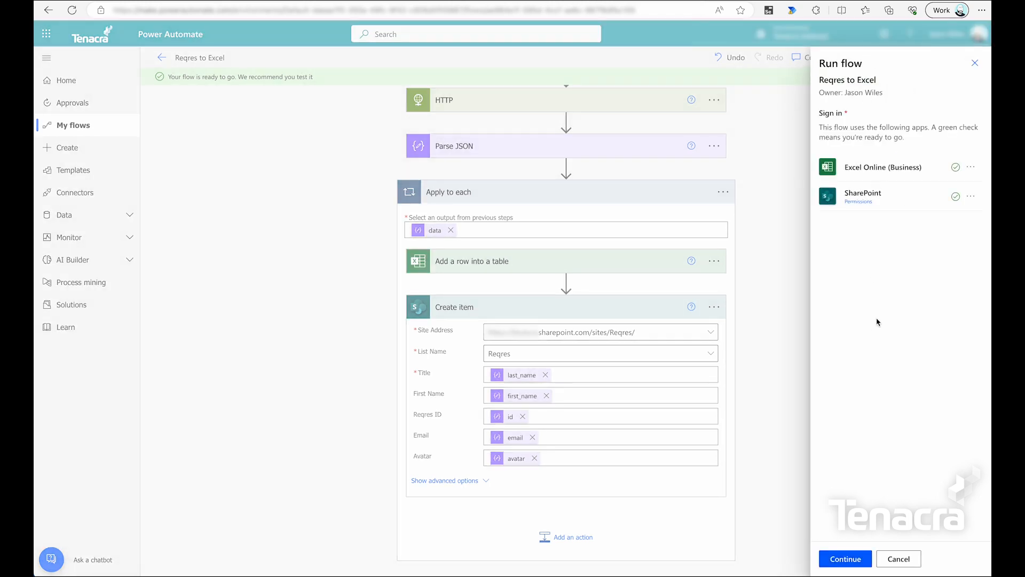
{"action": "left_click", "coordinate": [856, 559]}
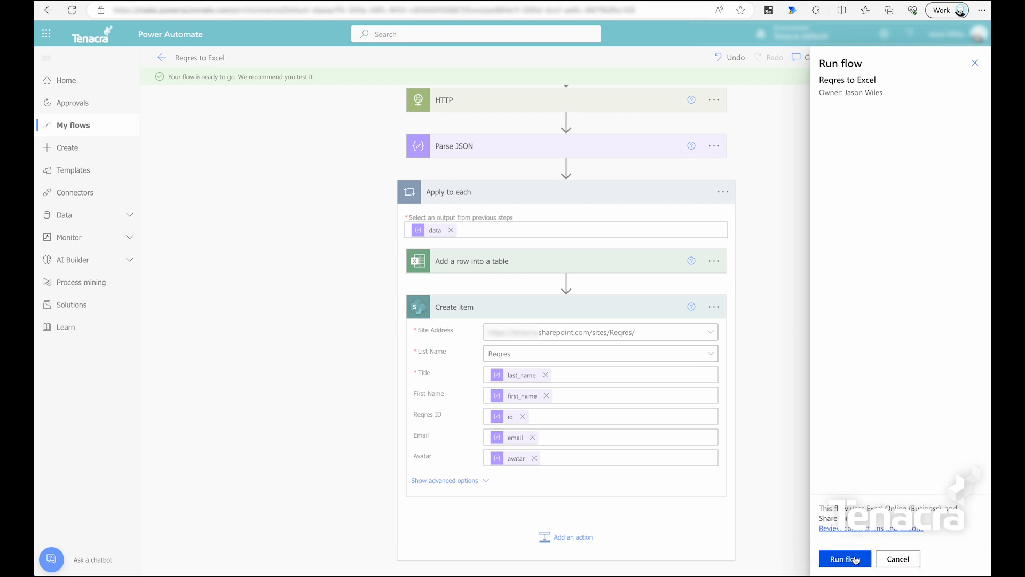
{"action": "left_click", "coordinate": [855, 559]}
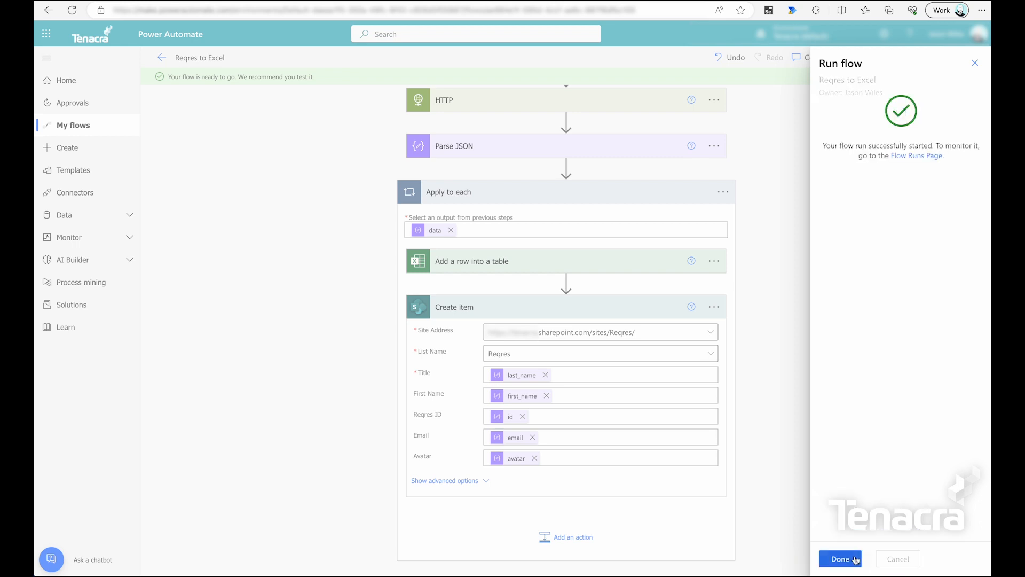
{"action": "left_click", "coordinate": [856, 559]}
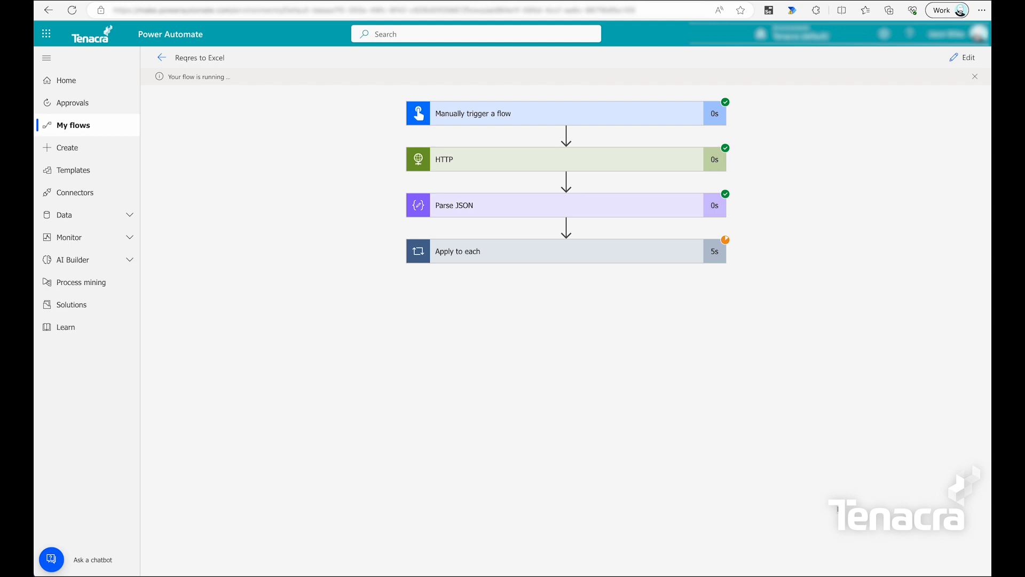
{"action": "left_click", "coordinate": [682, 256]}
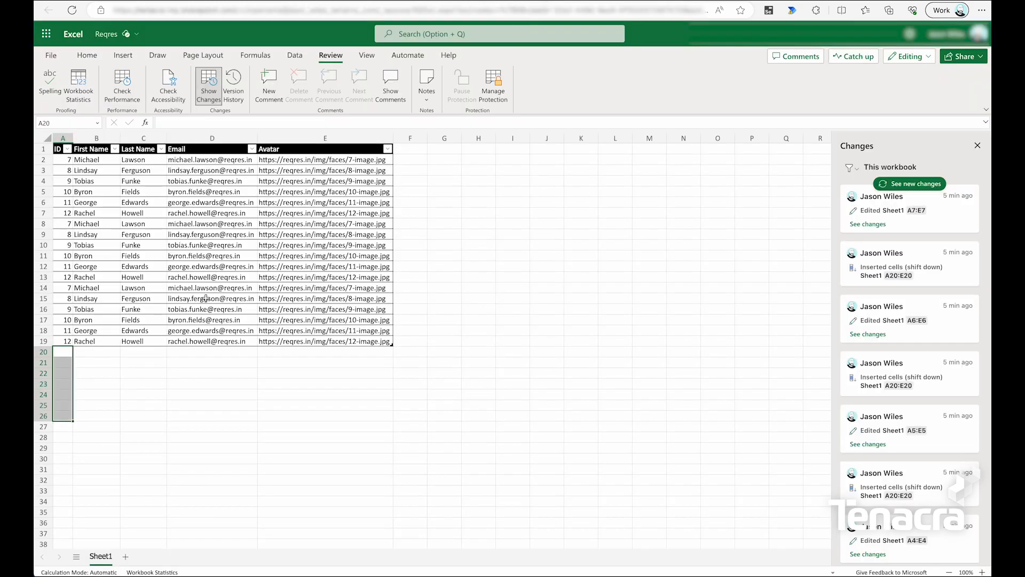
Select cells A12:B19 to check the ids and first names of the newly added rows.
{"action": "left_click_drag", "start_coordinate": [66, 269], "coordinate": [99, 340]}
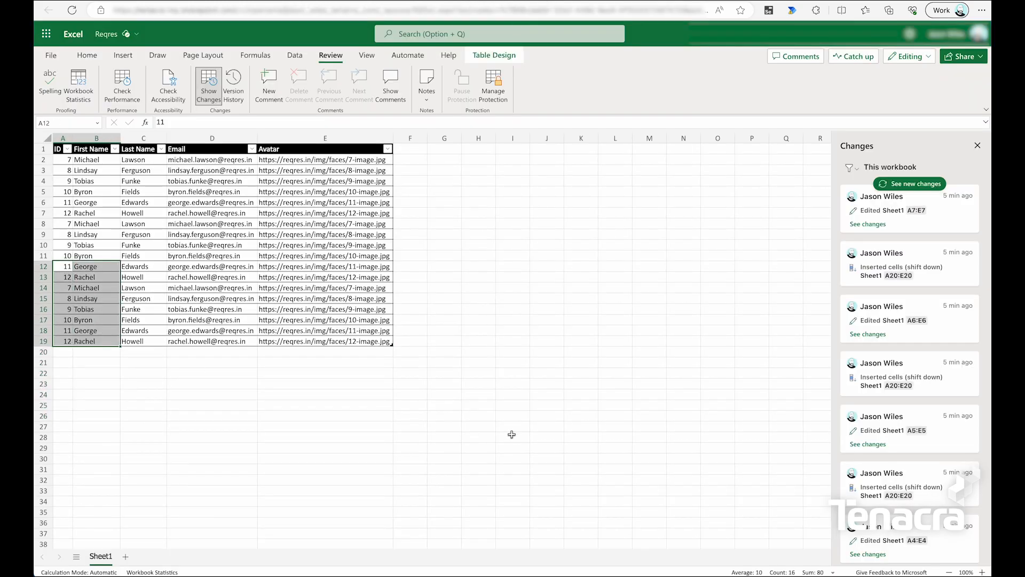